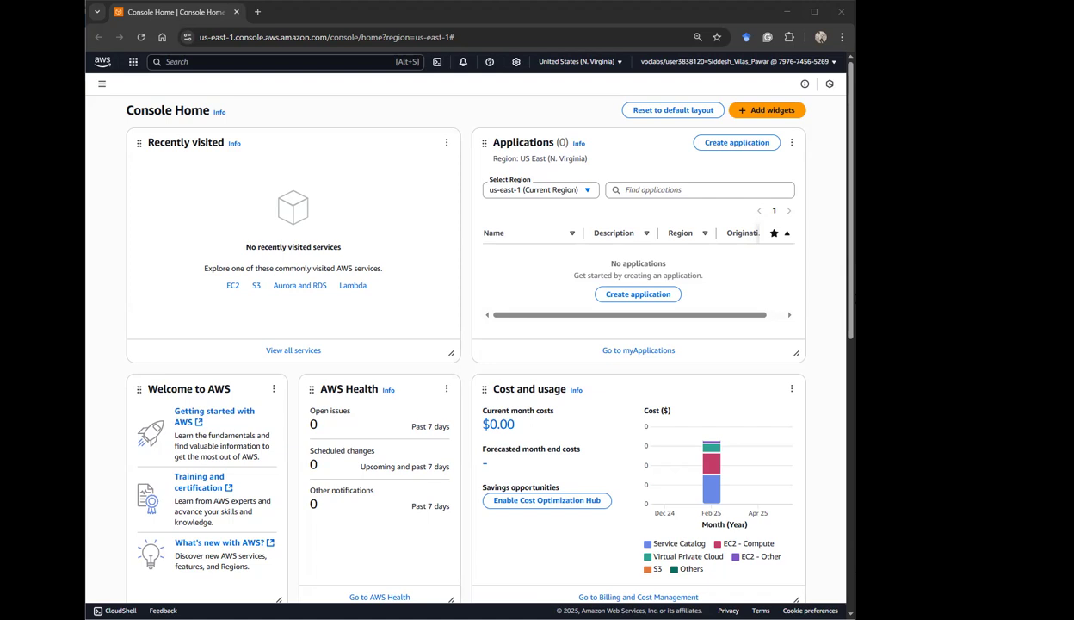
scroll(95, 206, "down", 1)
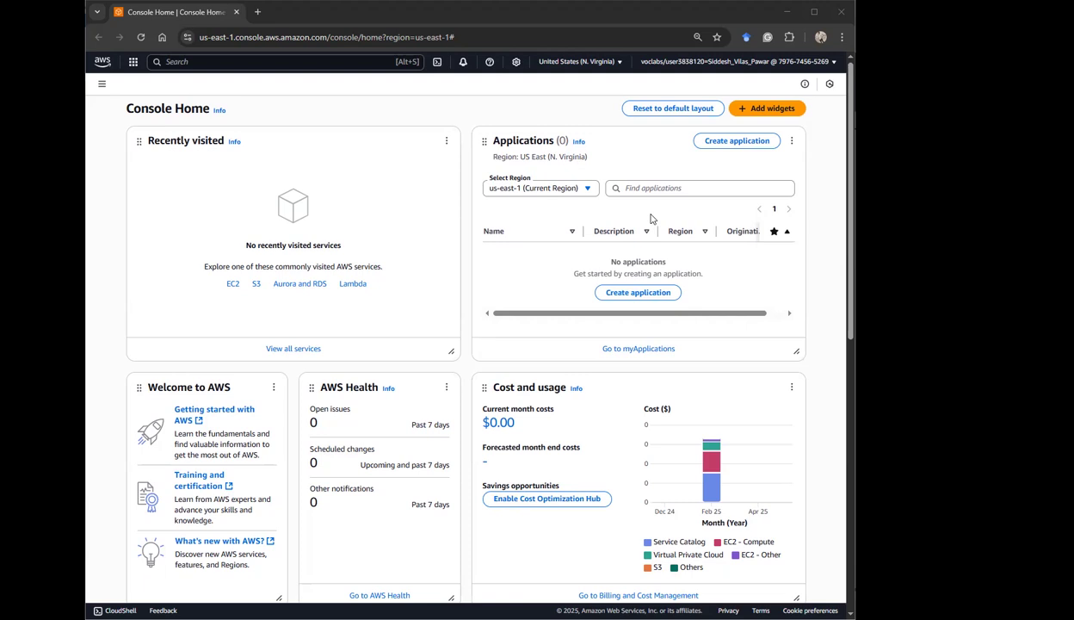
left_click(278, 62)
type("AWS")
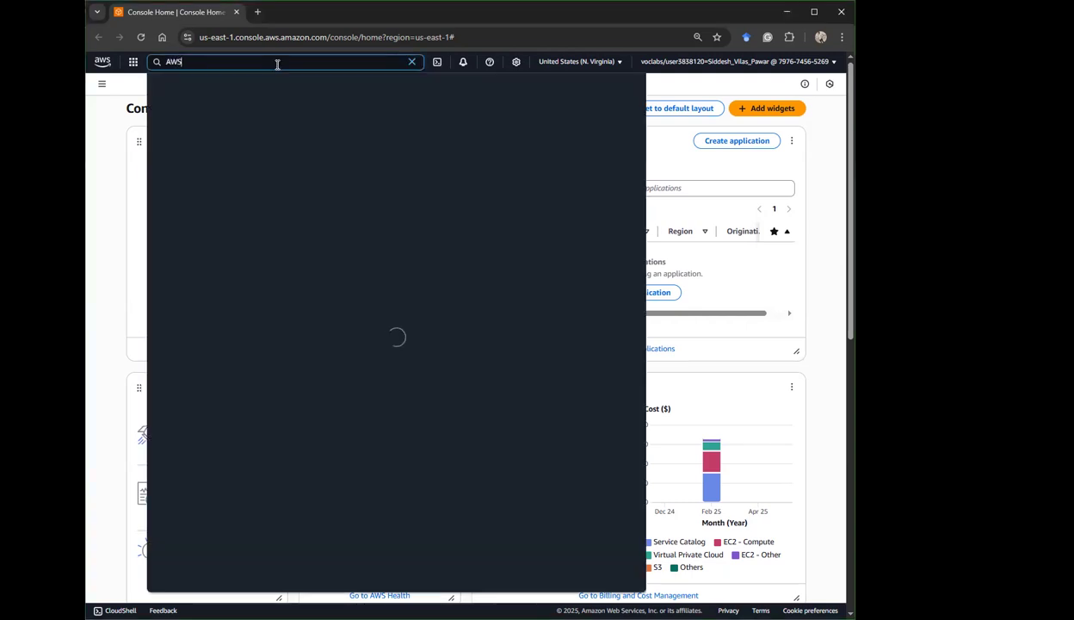
type(" MANAGED KEYS")
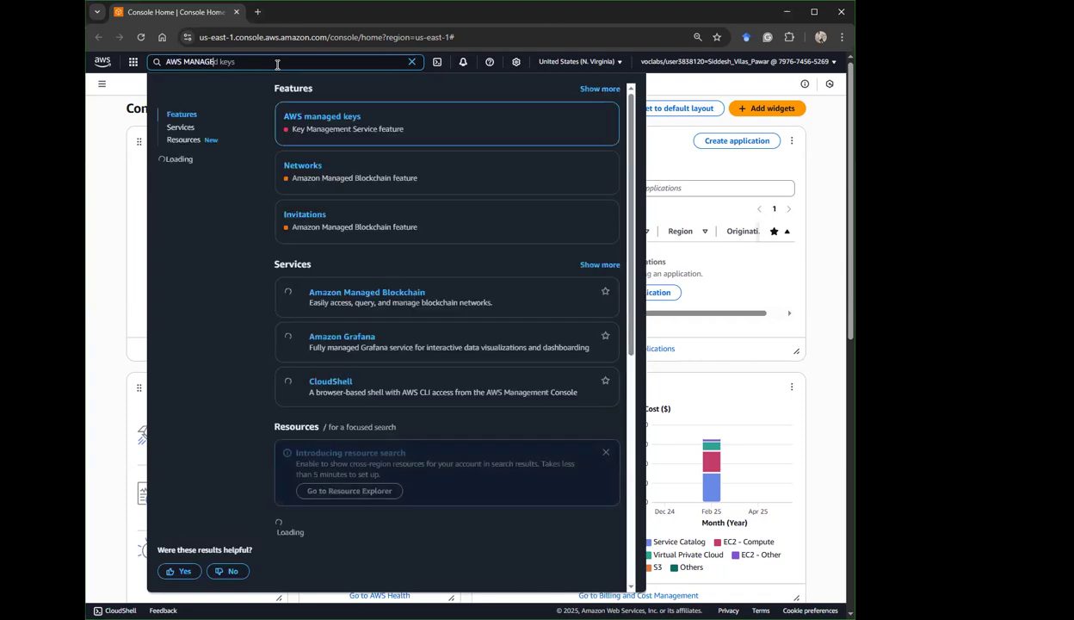
key("ctrl+a")
type("A")
key("BackSpace")
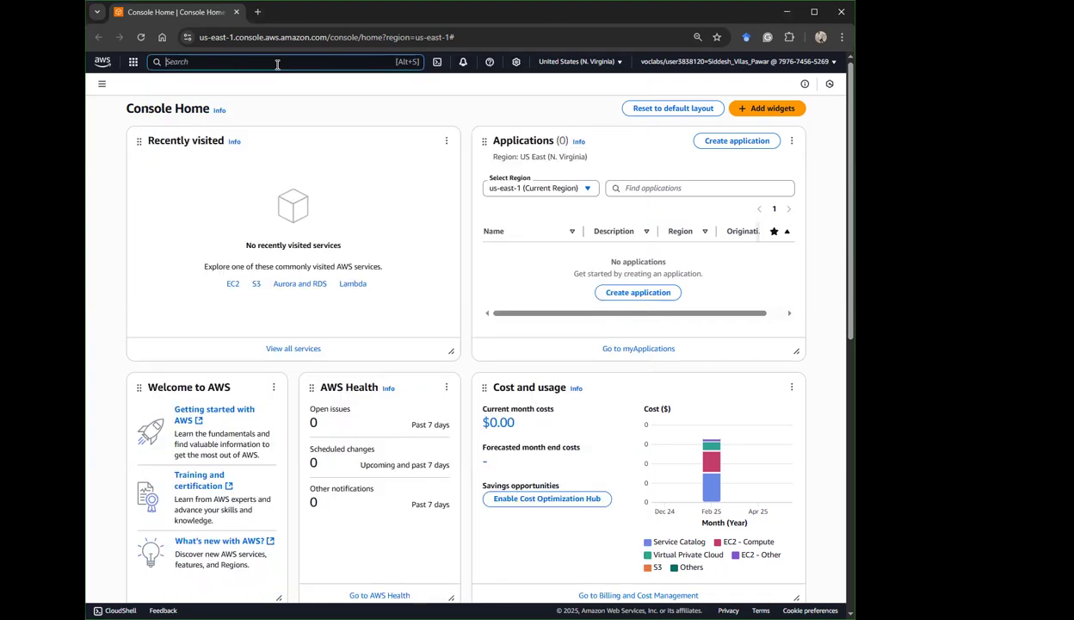
Search the console for EC2, open the service and show its list of instances.
type("EC2")
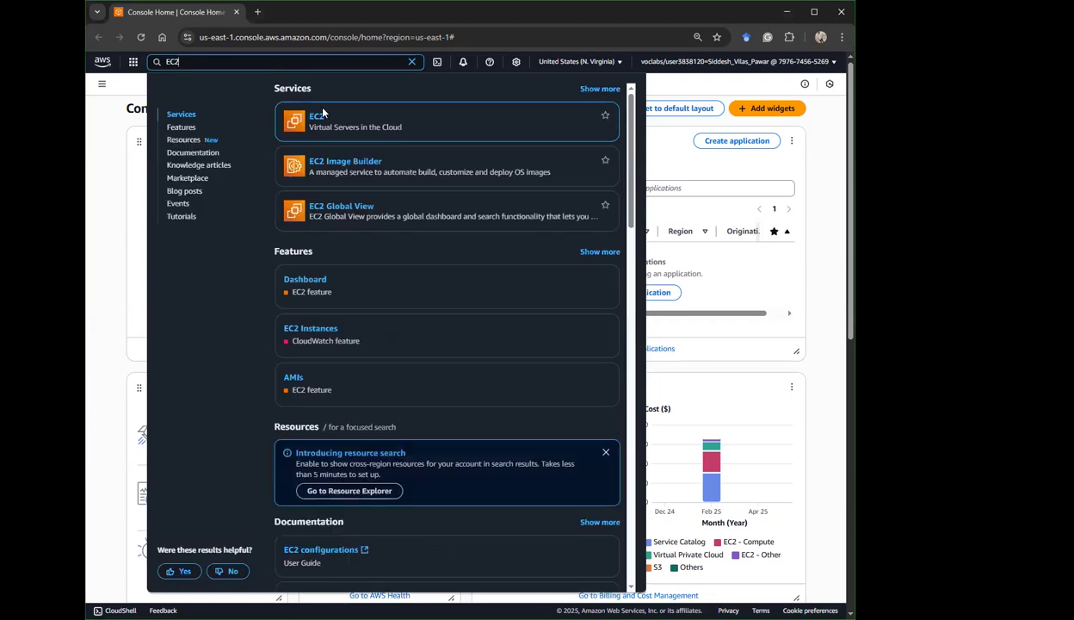
left_click(319, 115)
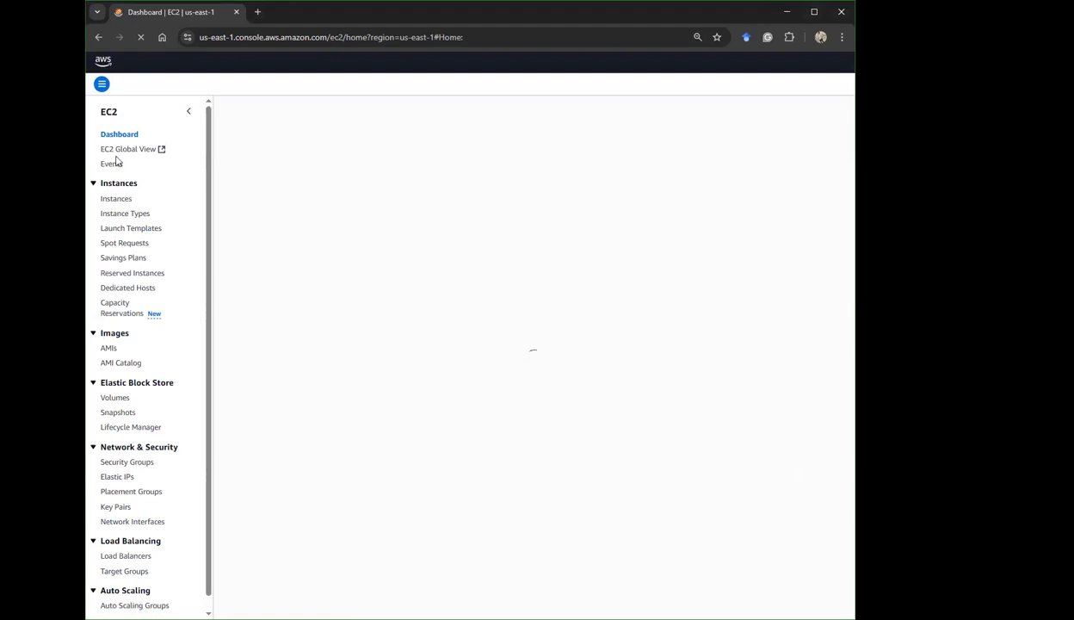
left_click(116, 198)
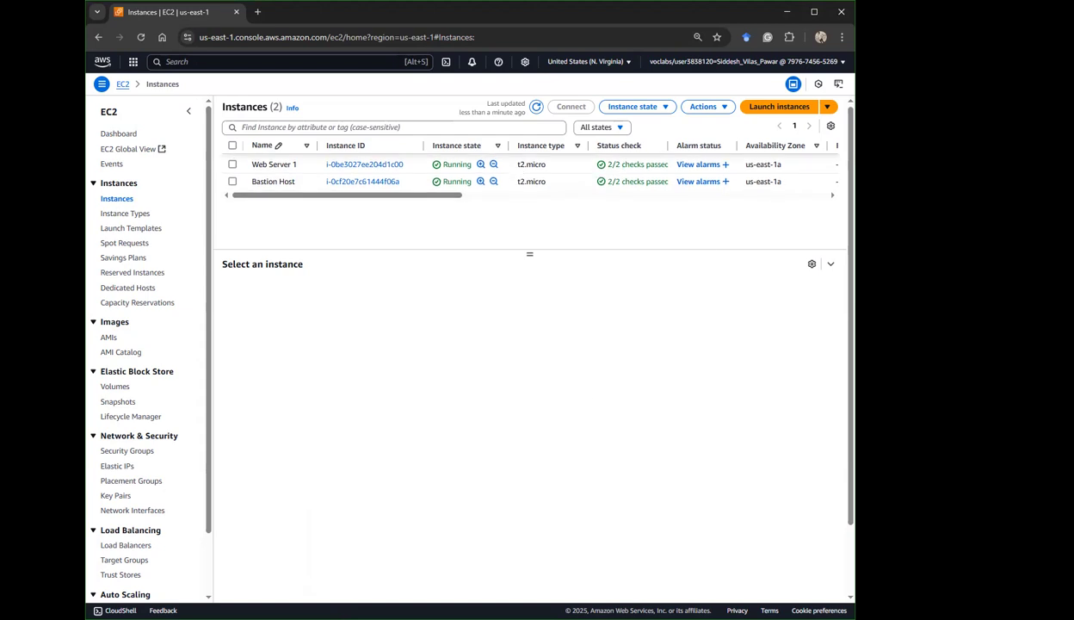
Select the Web Server 1 instance and start creating an image from it.
left_click(232, 163)
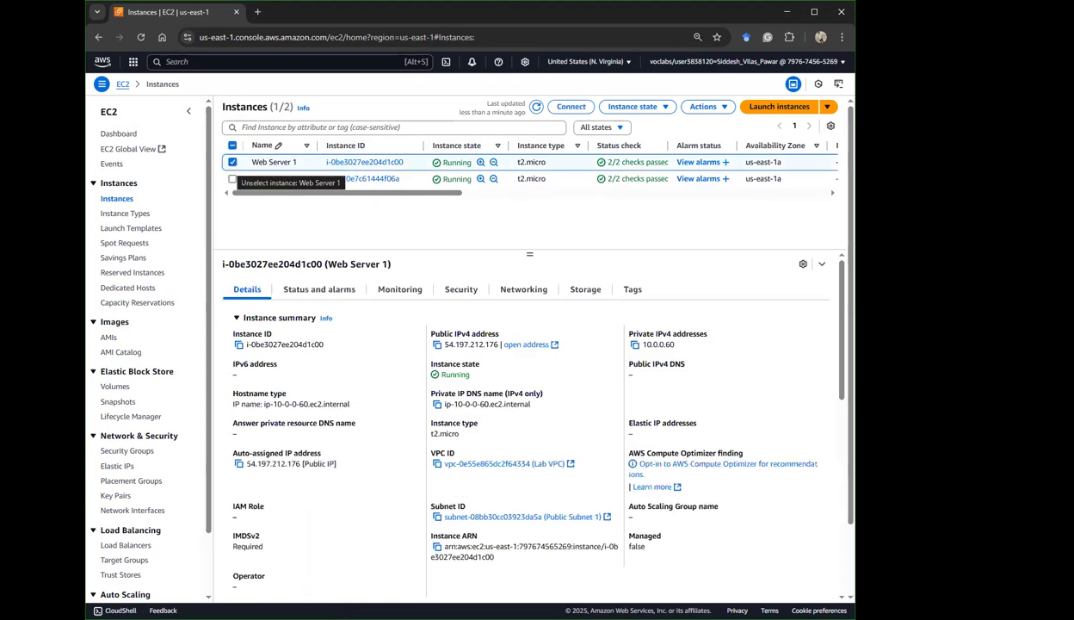
left_click(723, 109)
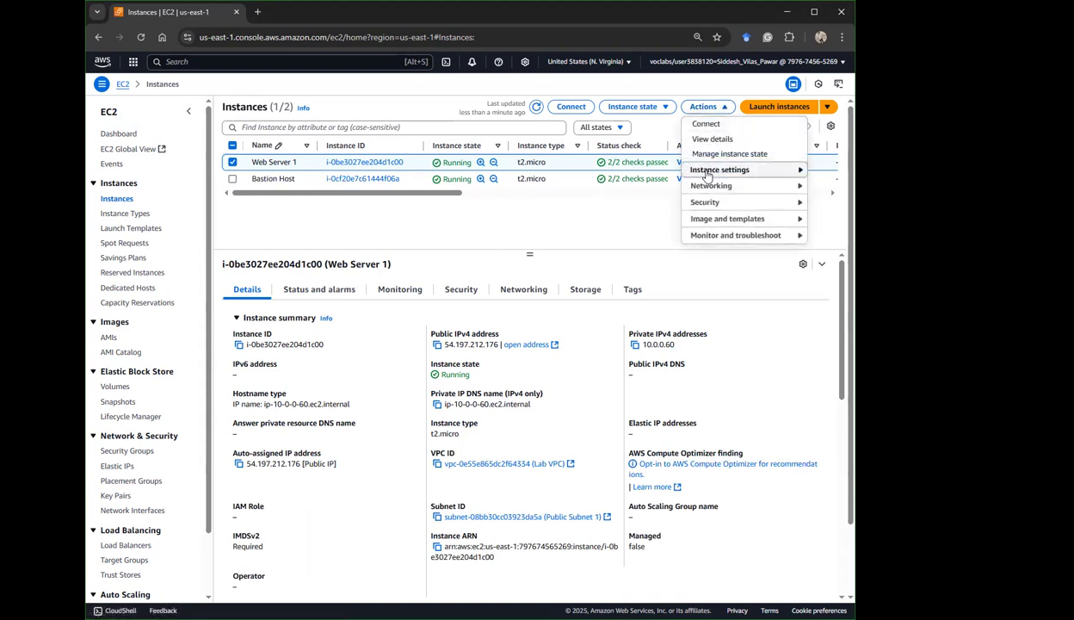
left_click(737, 221)
left_click(564, 220)
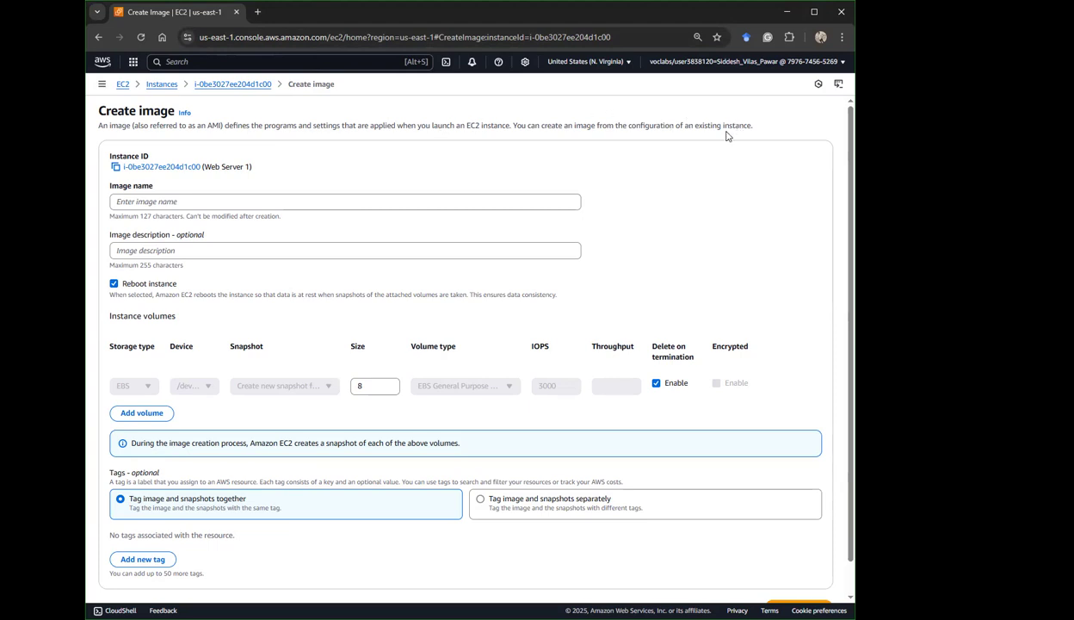
Create the image with the name WebServerAMI and the description "Lab AMI for Web Server".
left_click(250, 204)
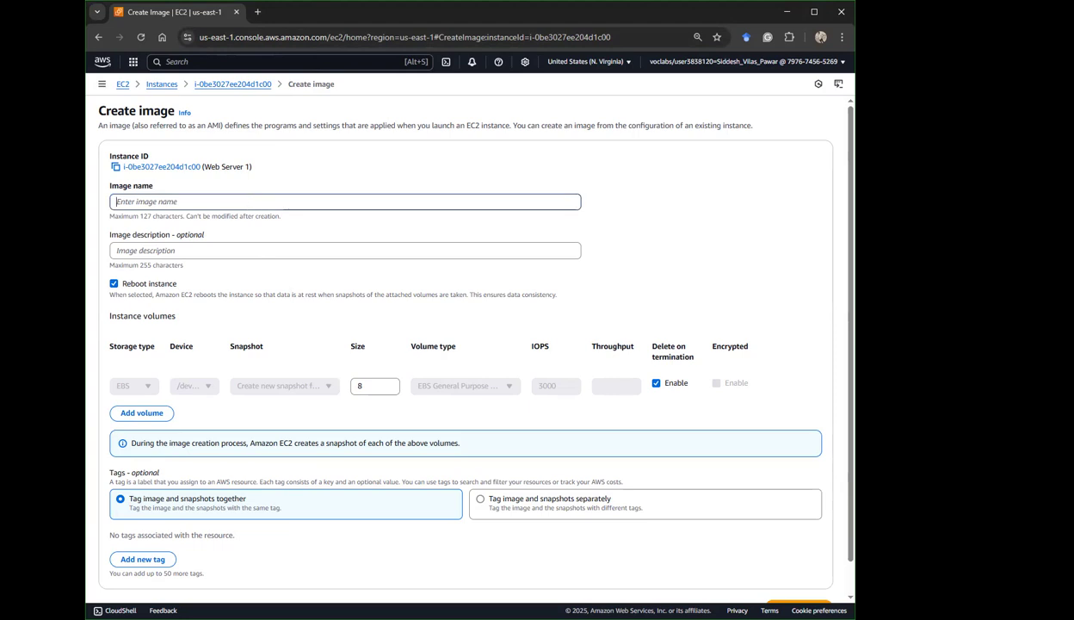
left_click(340, 201)
type("WebServerAMI")
left_click(305, 250)
type("Lab AMI for Web Server")
scroll(203, 293, "down", 1)
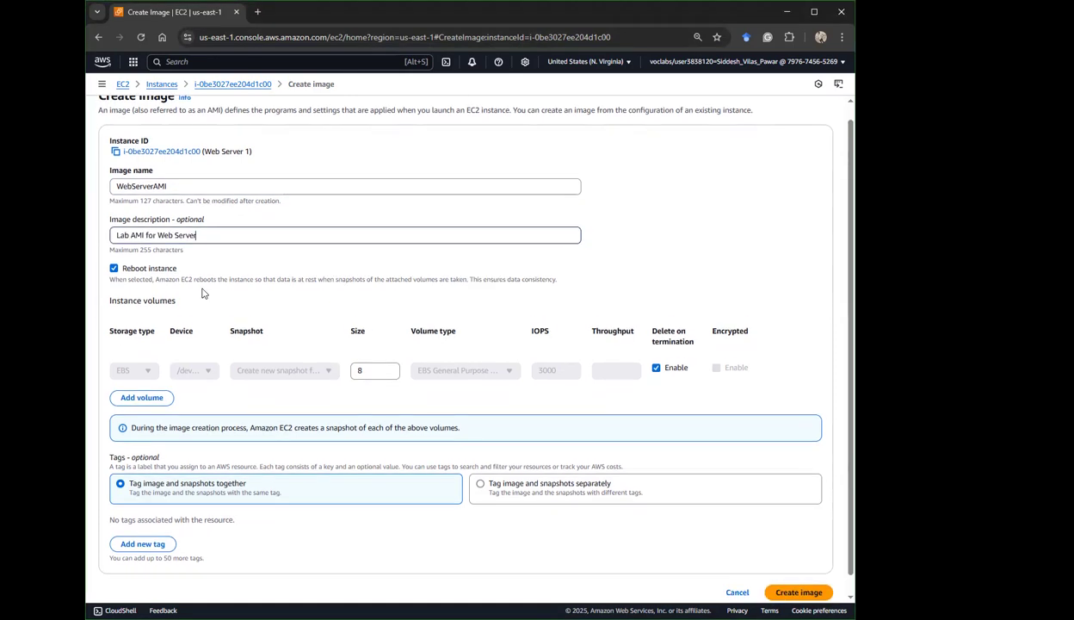
left_click(775, 572)
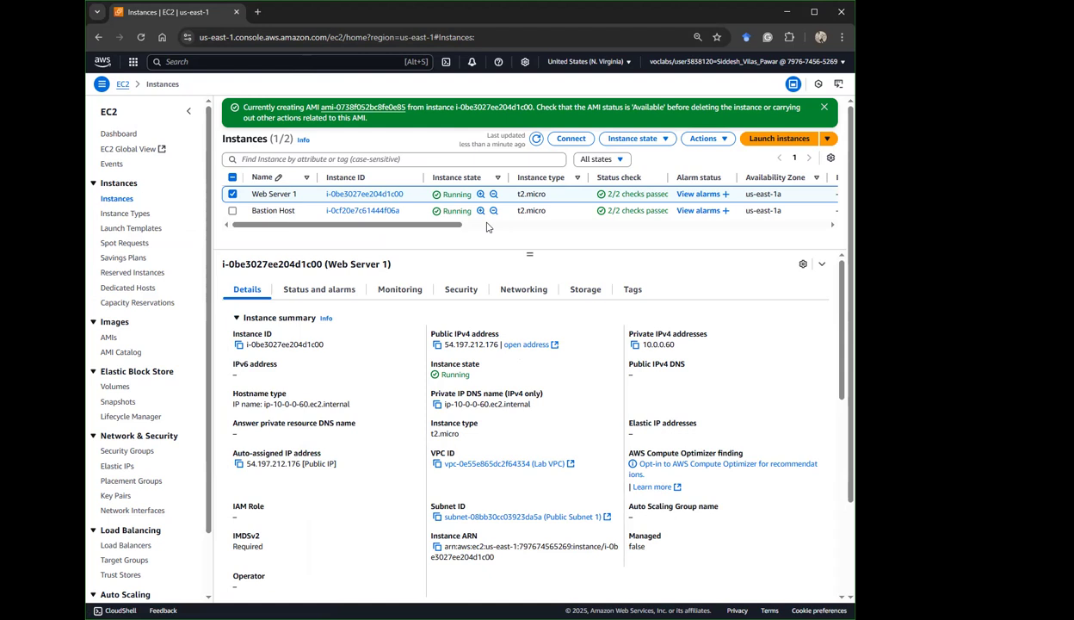
Open the new AMI's entry in the AMI list and remove the AMI ID filter.
left_click(343, 107)
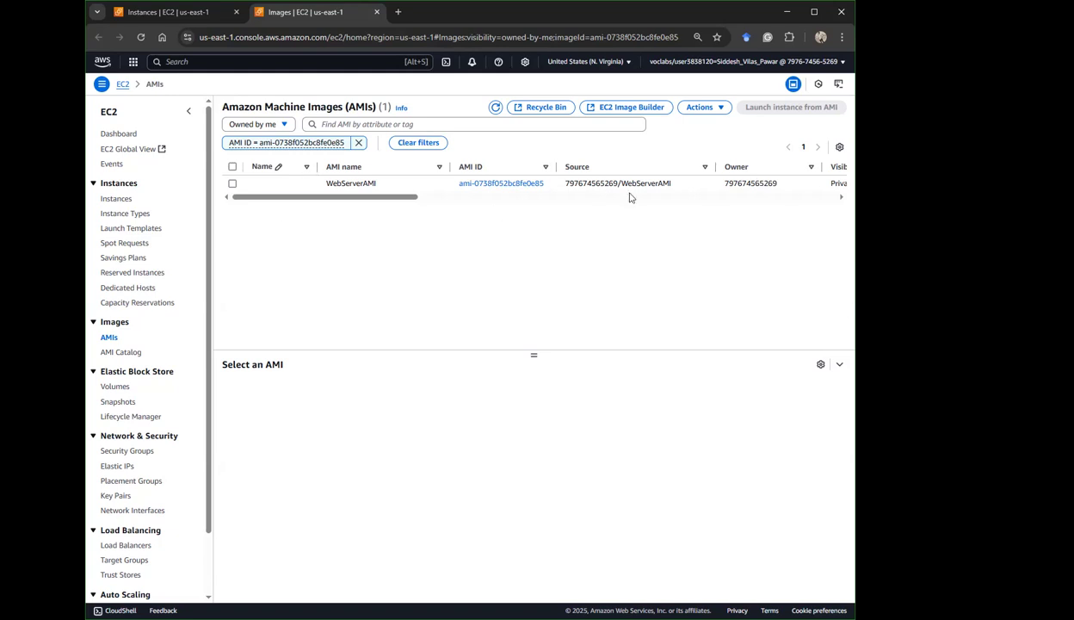
left_click(357, 143)
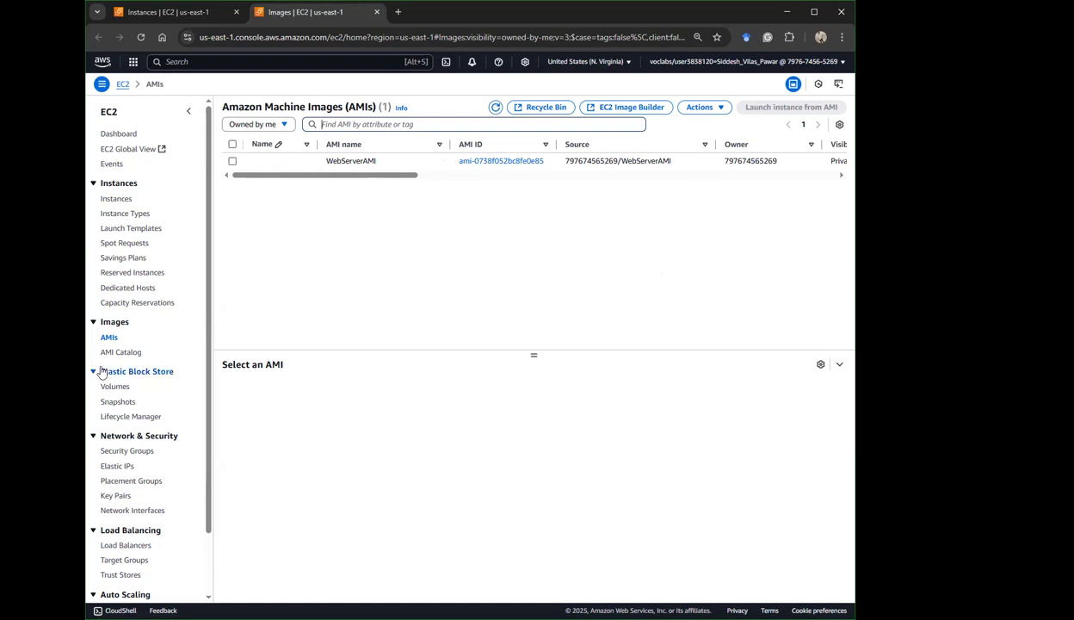
Go to the load balancing target groups and start creating a new target group.
scroll(112, 387, "down", 1)
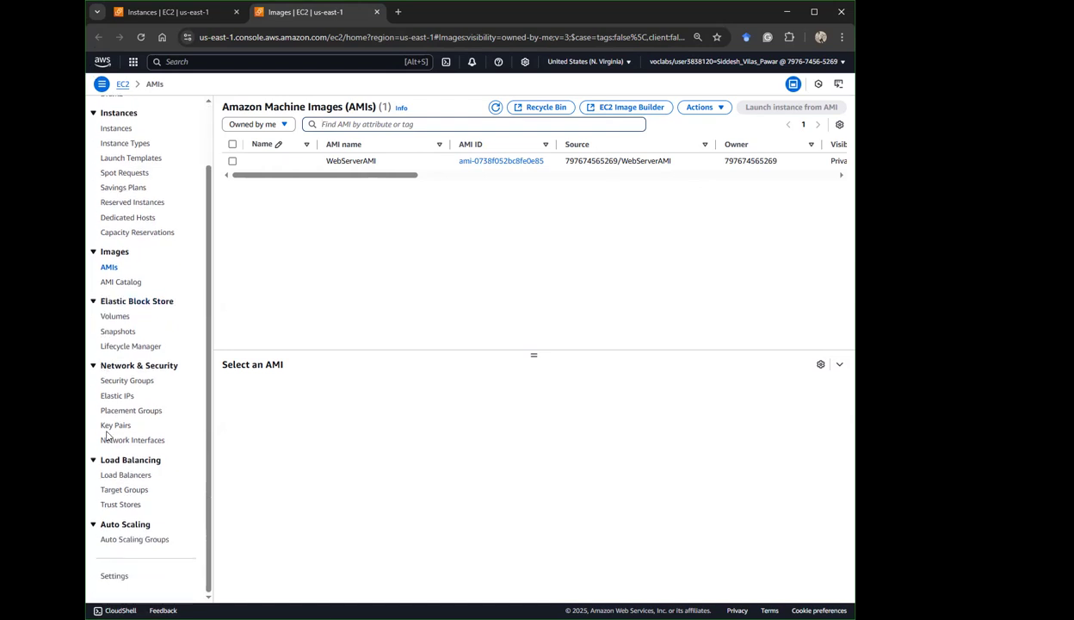
left_click(118, 490)
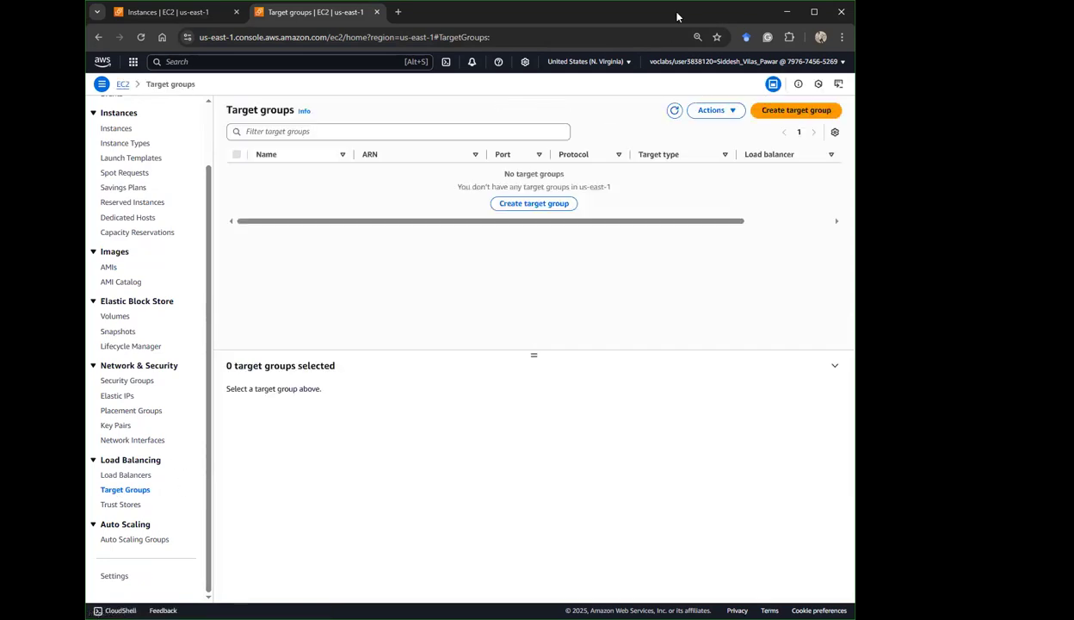
left_click(777, 112)
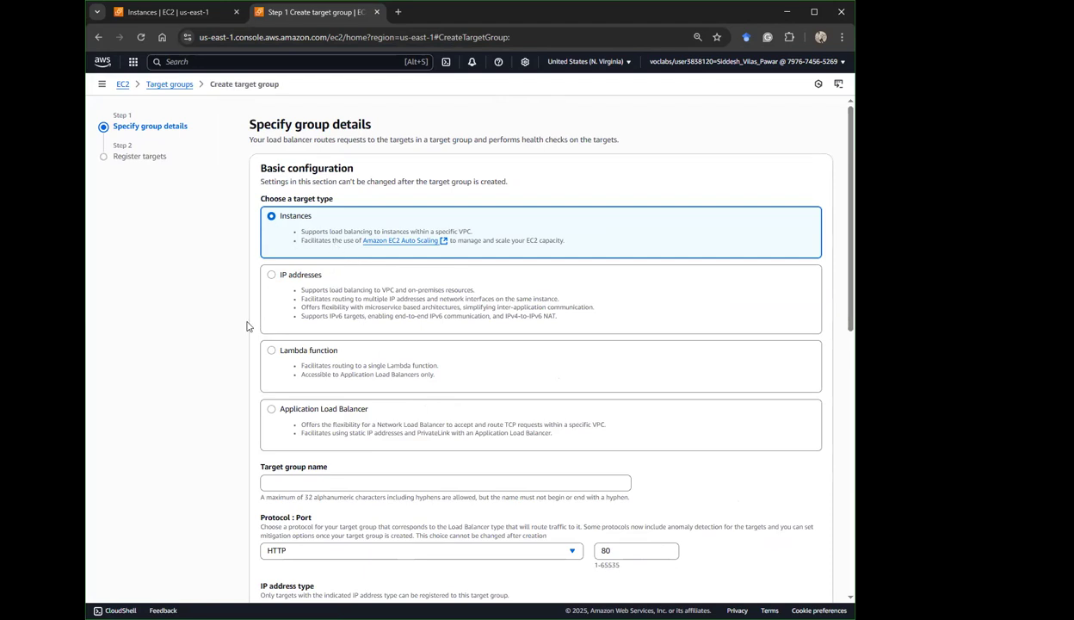
Name the target group LabGroup, keeping the Instances type and HTTP port 80, and continue to target registration.
scroll(389, 382, "down", 1)
scroll(388, 382, "down", 2)
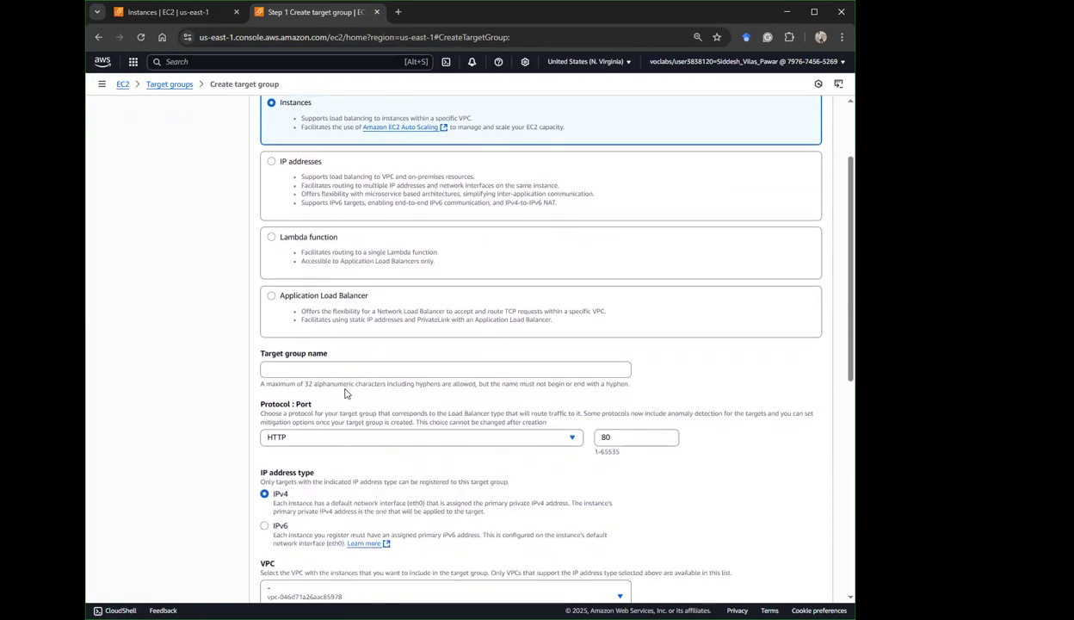
left_click(435, 370)
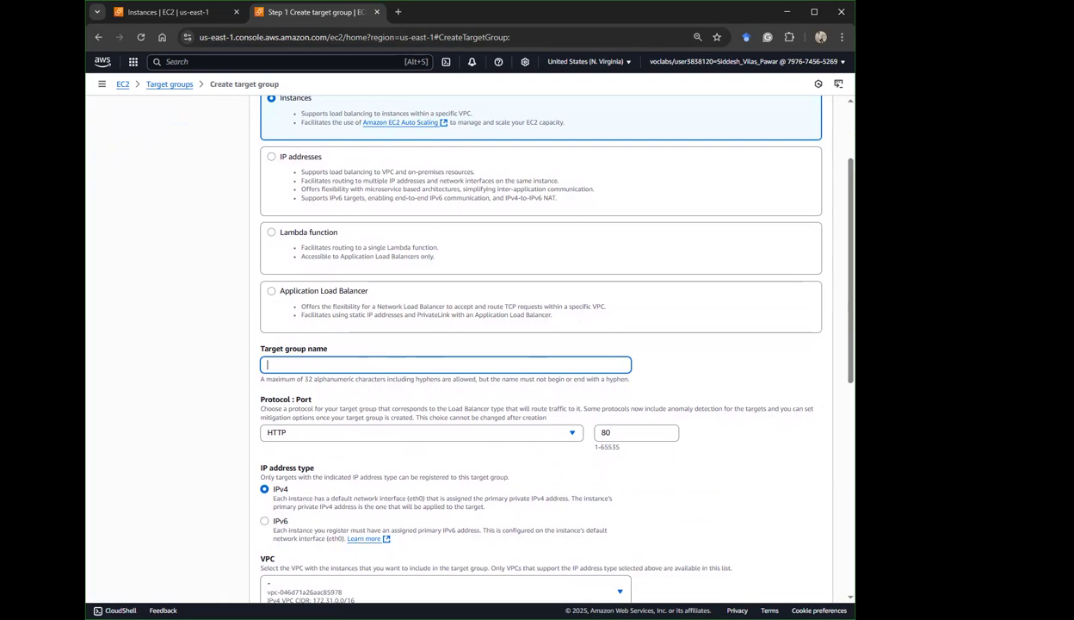
type("LabGroup")
scroll(676, 361, "down", 5)
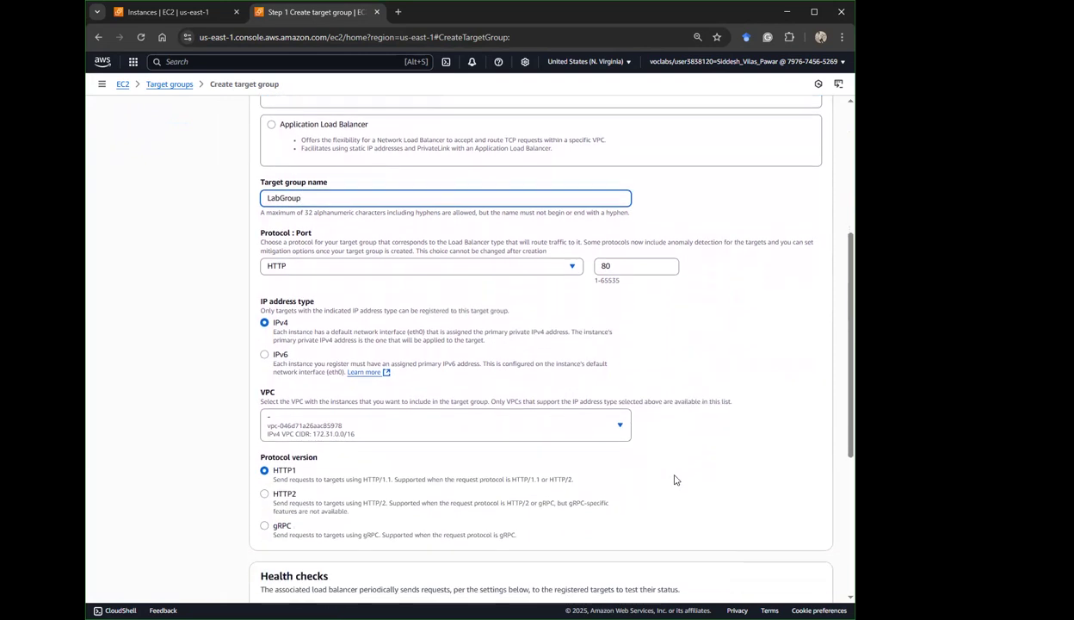
scroll(662, 482, "down", 2)
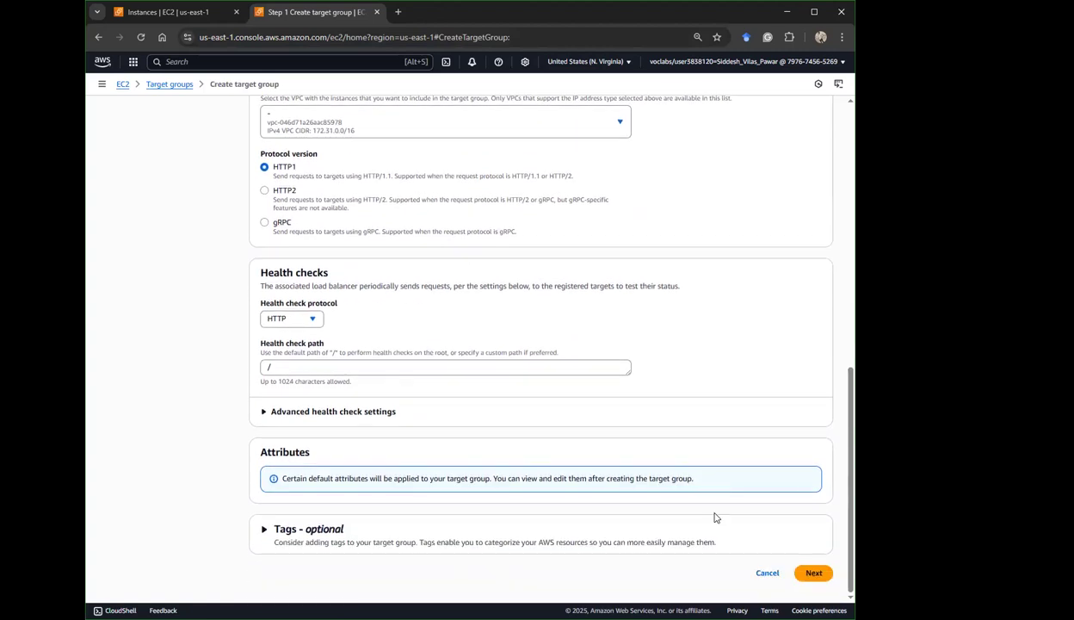
left_click(813, 572)
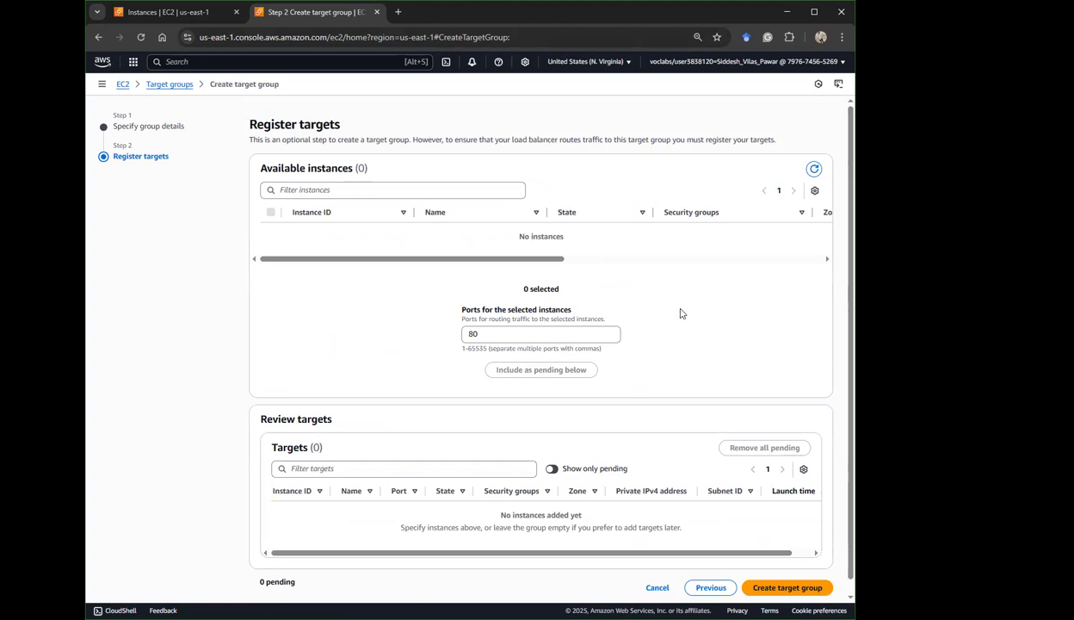
Return to the group details, change the VPC to Lab VPC and continue to target registration again.
scroll(687, 340, "down", 1)
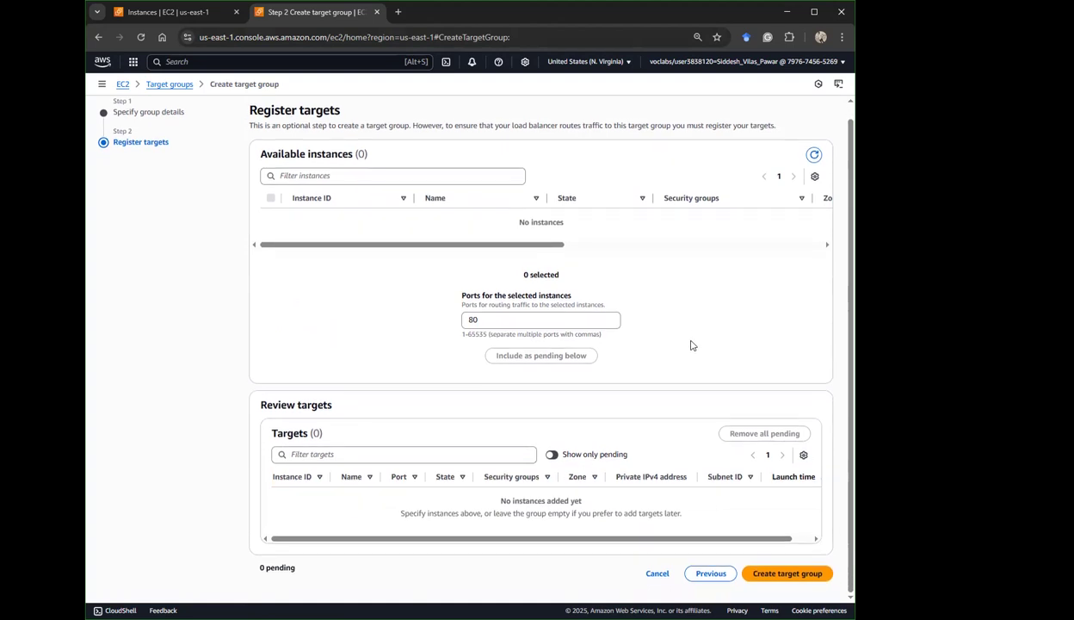
left_click(693, 573)
left_click(313, 467)
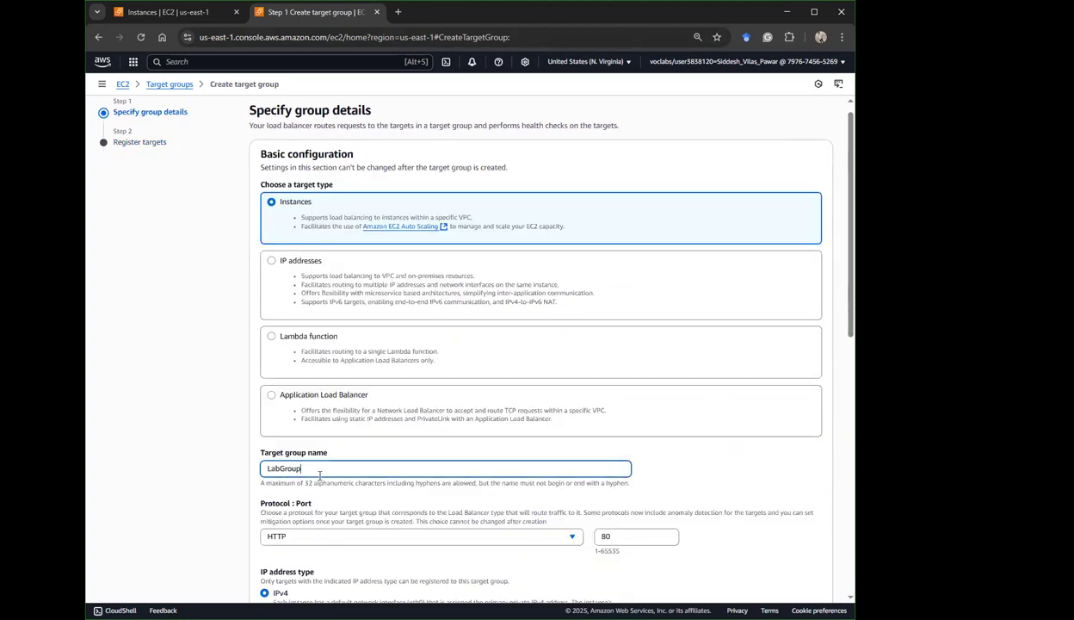
scroll(319, 468, "down", 4)
scroll(319, 467, "down", 1)
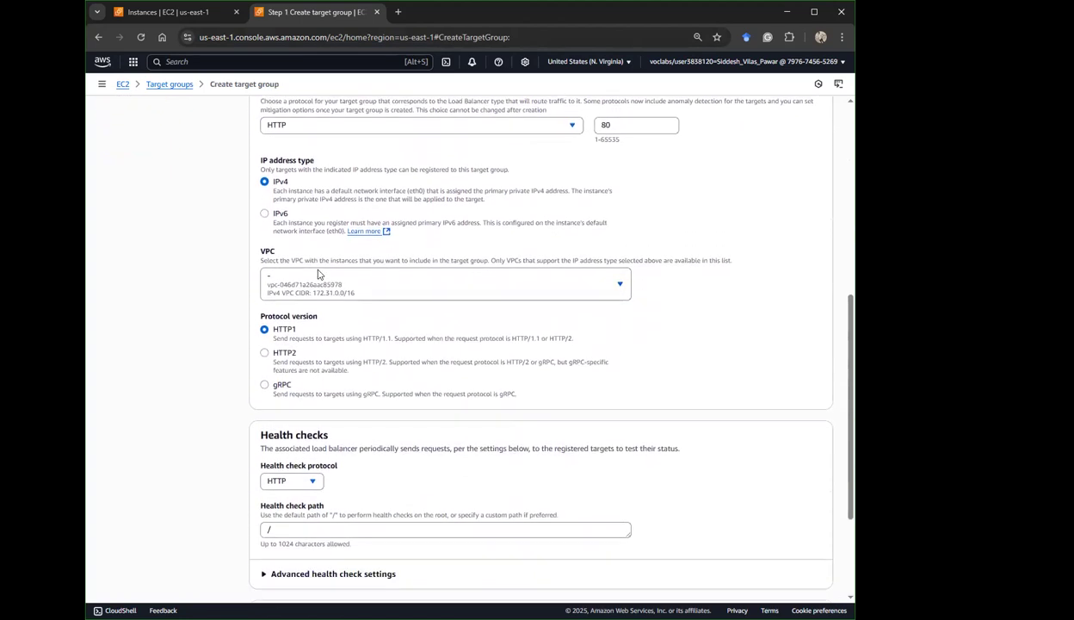
left_click(389, 285)
left_click(383, 359)
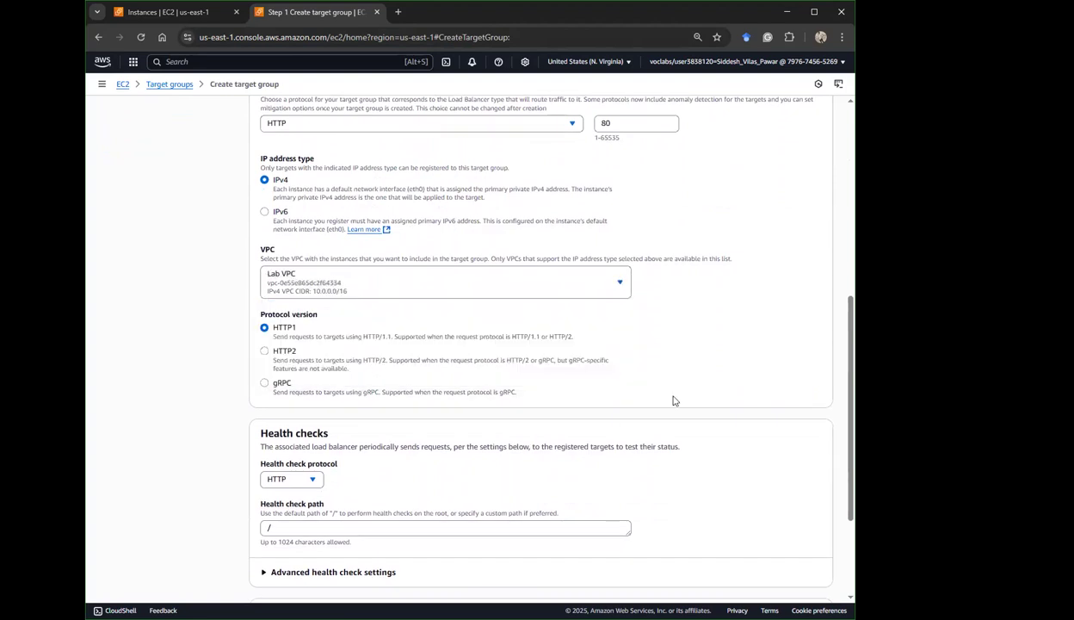
scroll(674, 398, "down", 2)
left_click(811, 571)
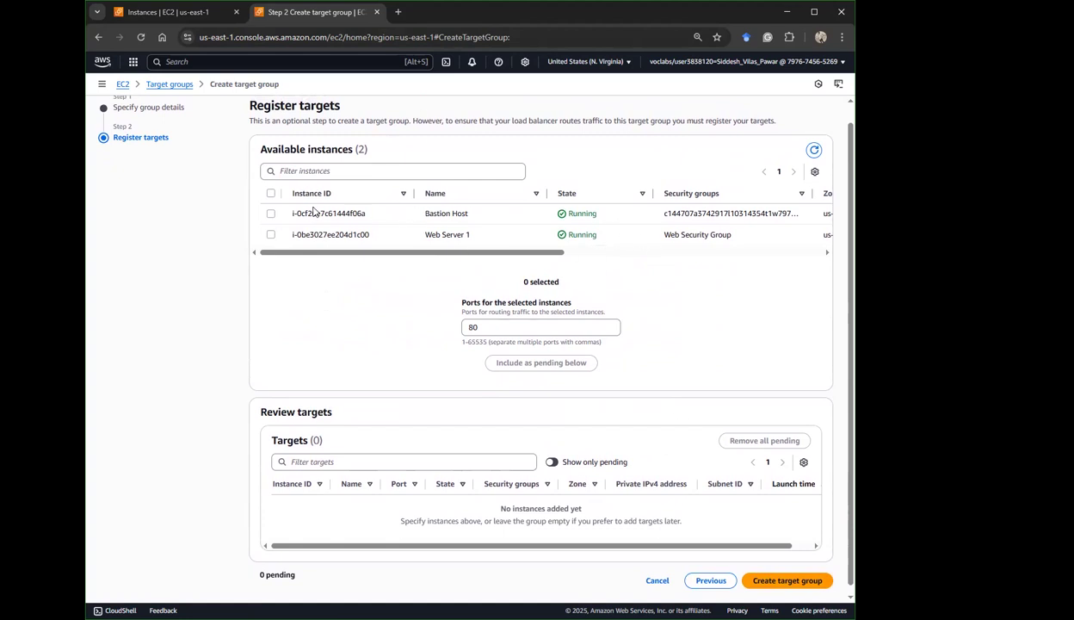
Review the available instances and create the target group without registering any targets.
scroll(698, 348, "down", 1)
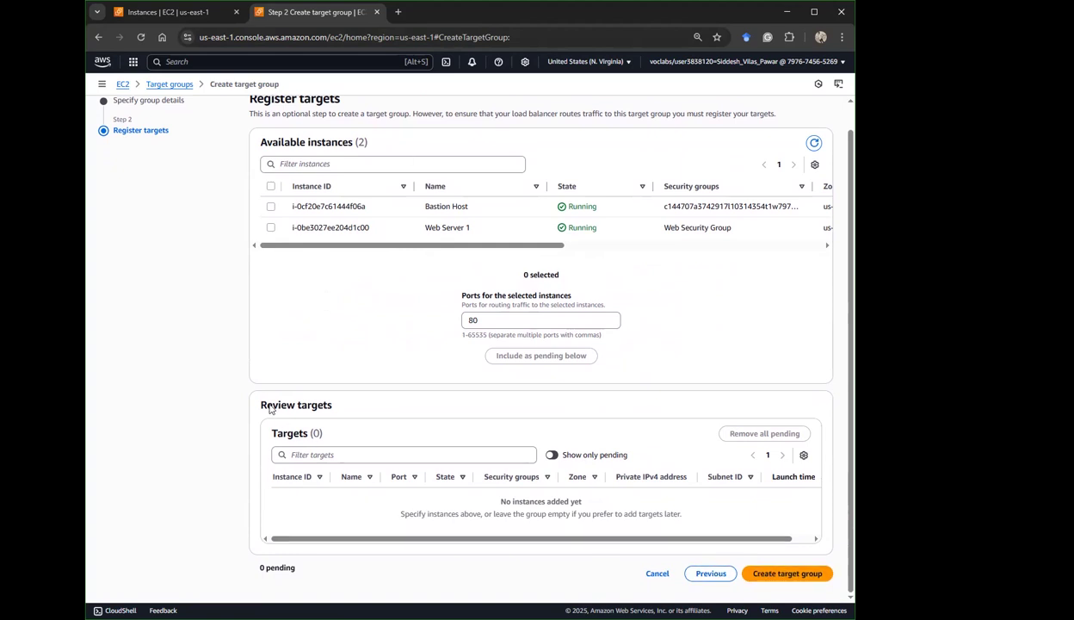
left_click_drag(278, 143, 361, 146)
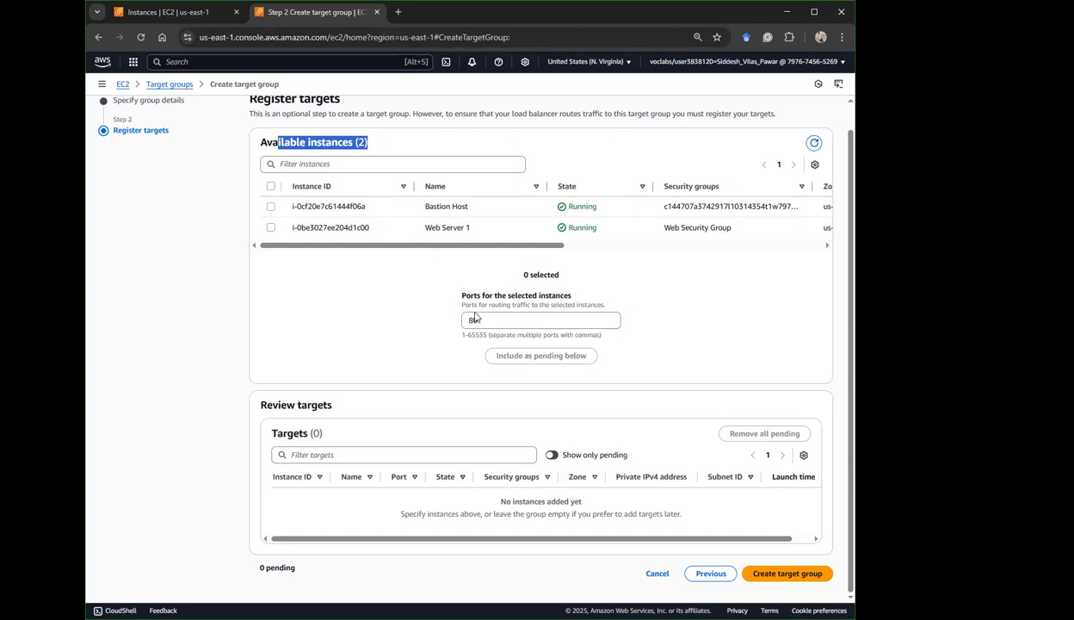
left_click(786, 577)
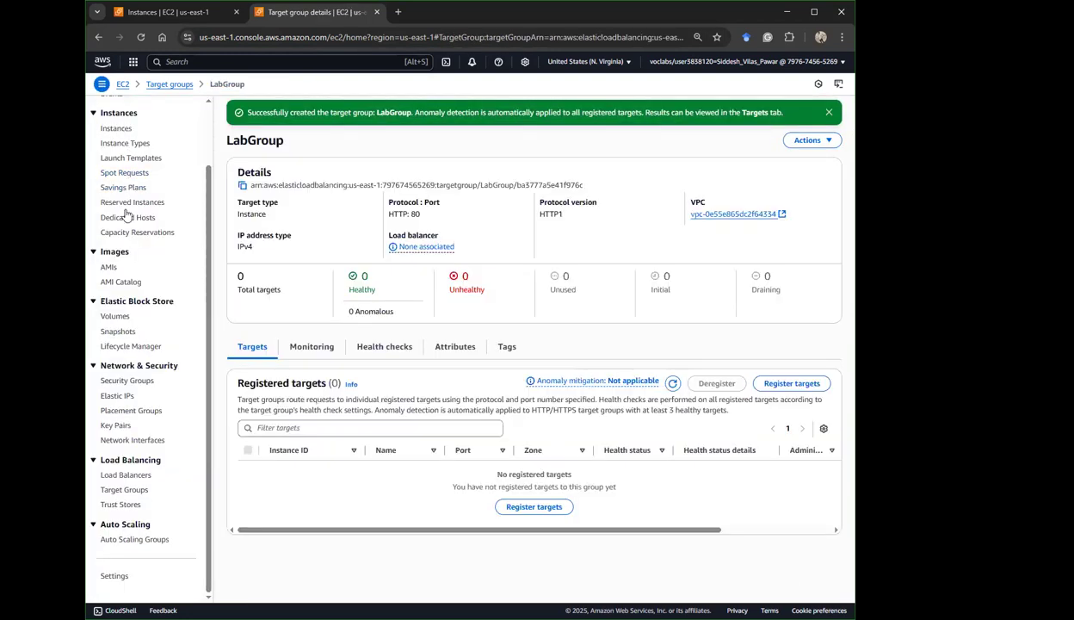
Open LabGroup from the target groups list, check its total targets and refresh its registered targets.
left_click(136, 475)
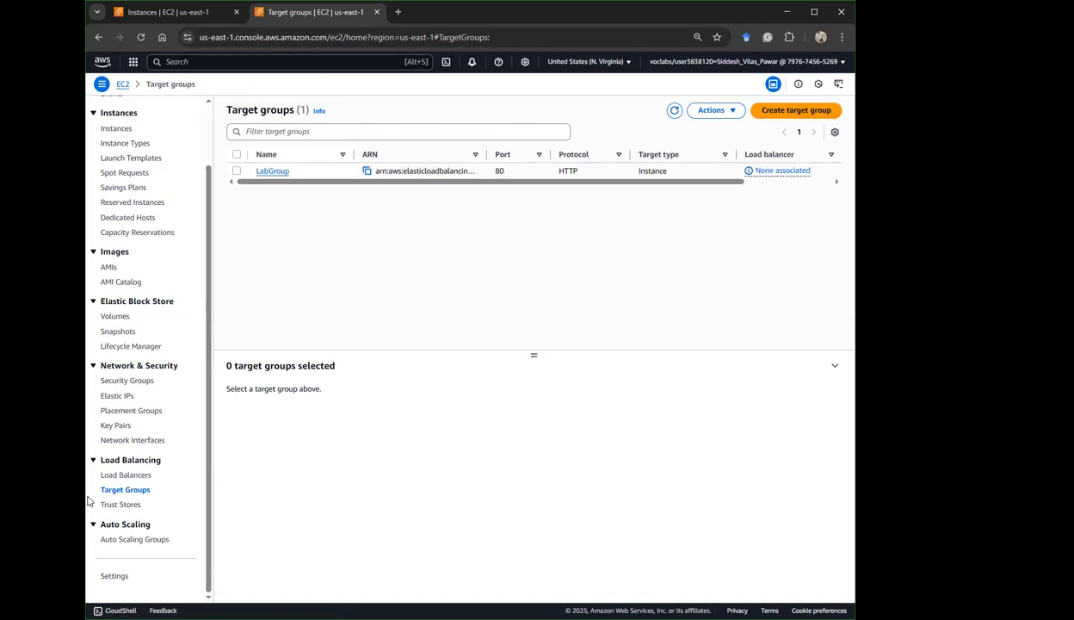
left_click(274, 172)
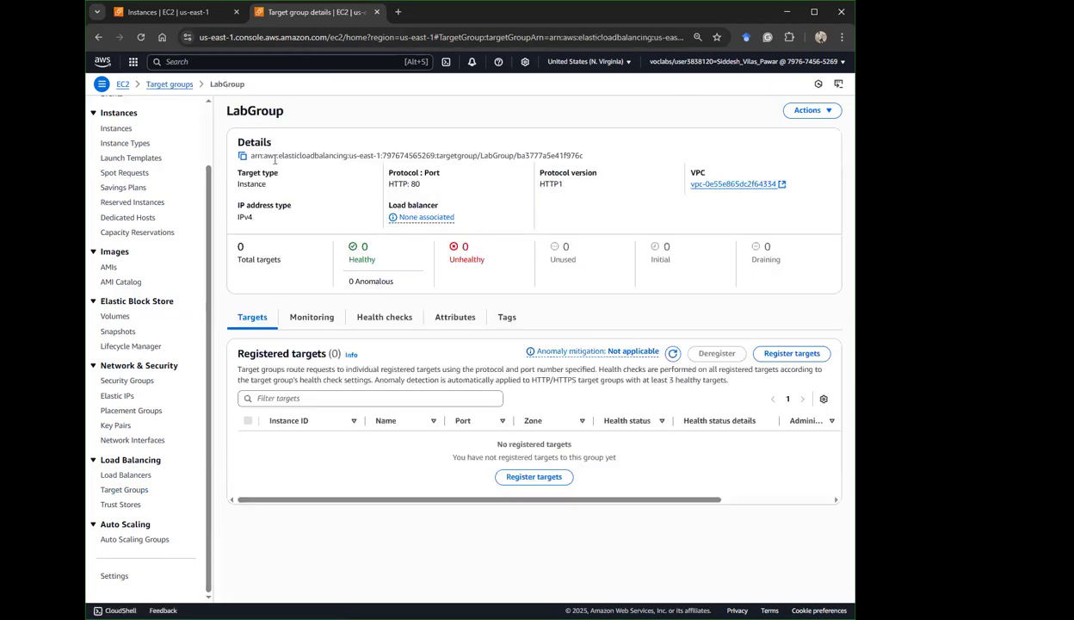
left_click_drag(229, 246, 282, 266)
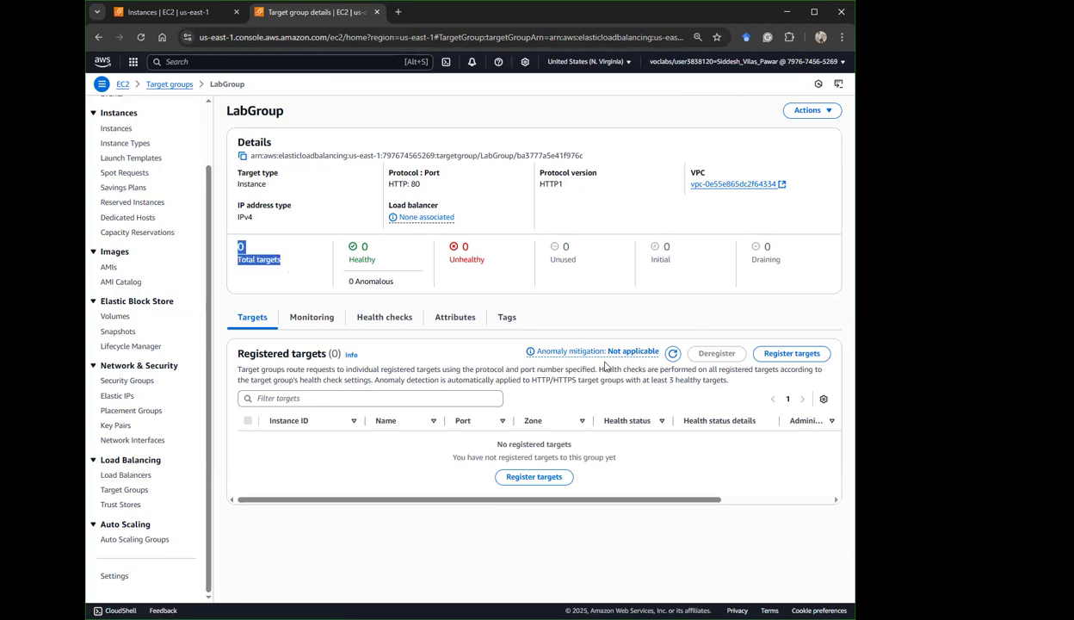
left_click(672, 353)
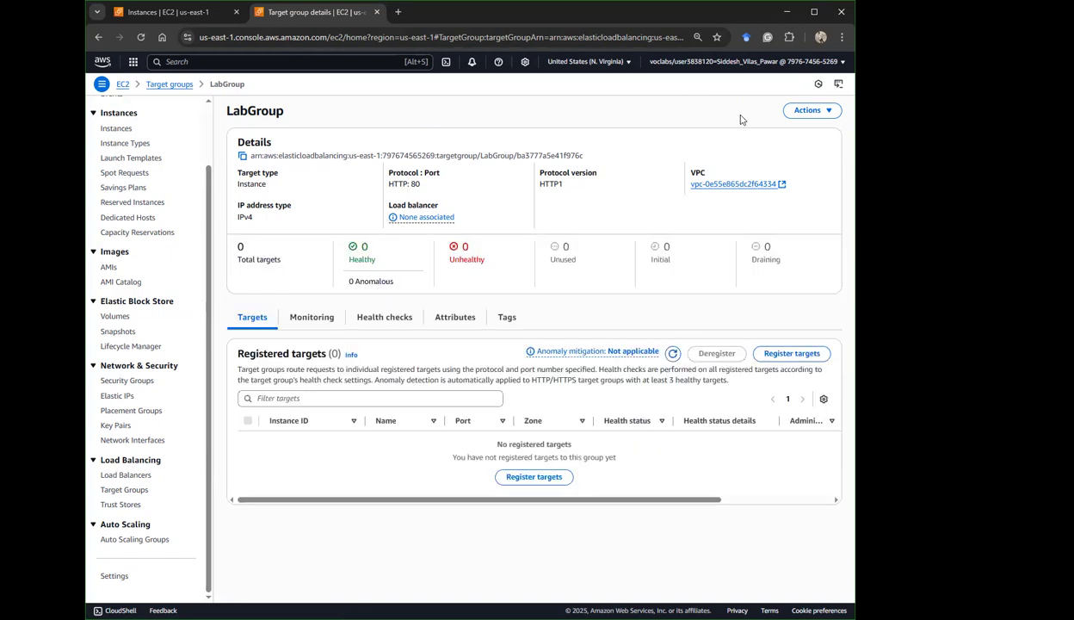
Open the load balancers list and start creating a new load balancer.
left_click(799, 111)
left_click(489, 183)
left_click(125, 476)
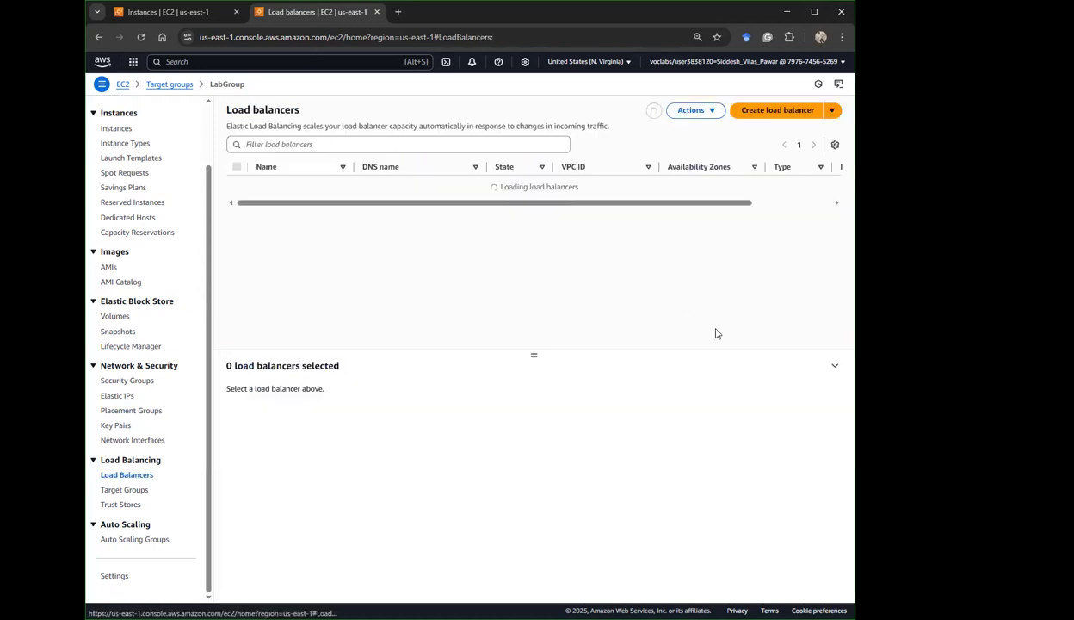
left_click(792, 116)
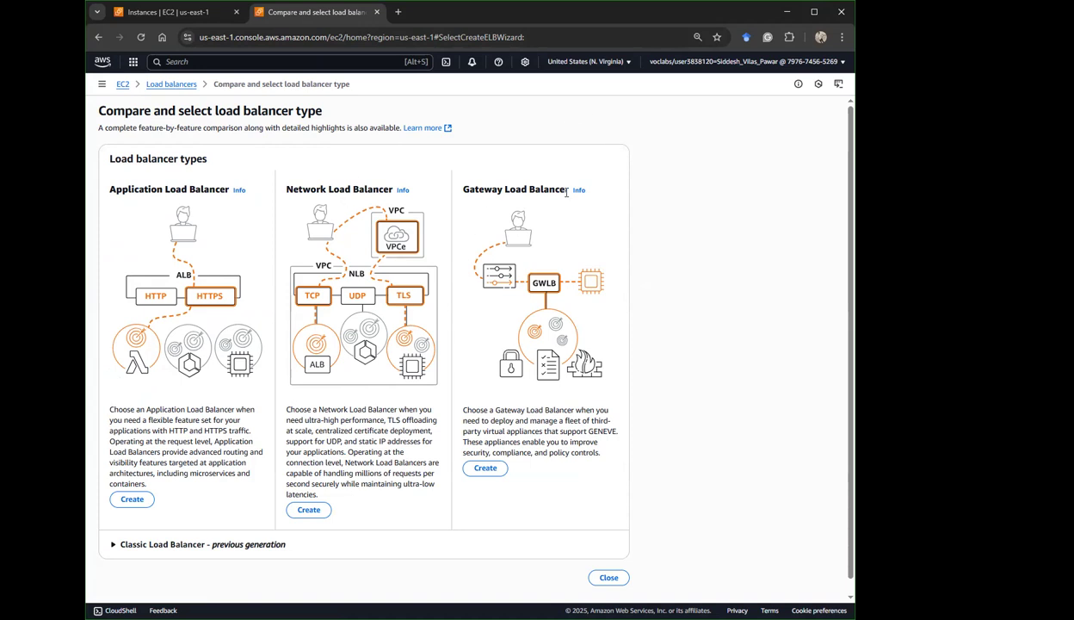
Compare the load balancer types, reading the Gateway Load Balancer description on third-party virtual appliances and security.
left_click_drag(489, 414, 576, 420)
left_click(498, 427)
left_click_drag(499, 420, 591, 420)
left_click_drag(484, 431, 671, 433)
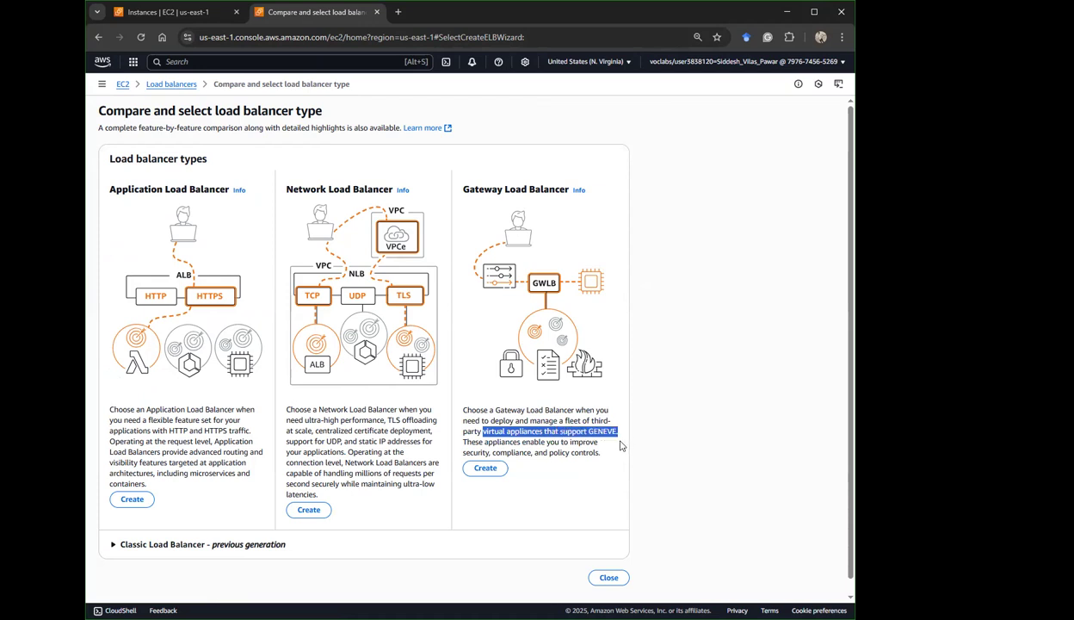
left_click_drag(485, 442, 610, 443)
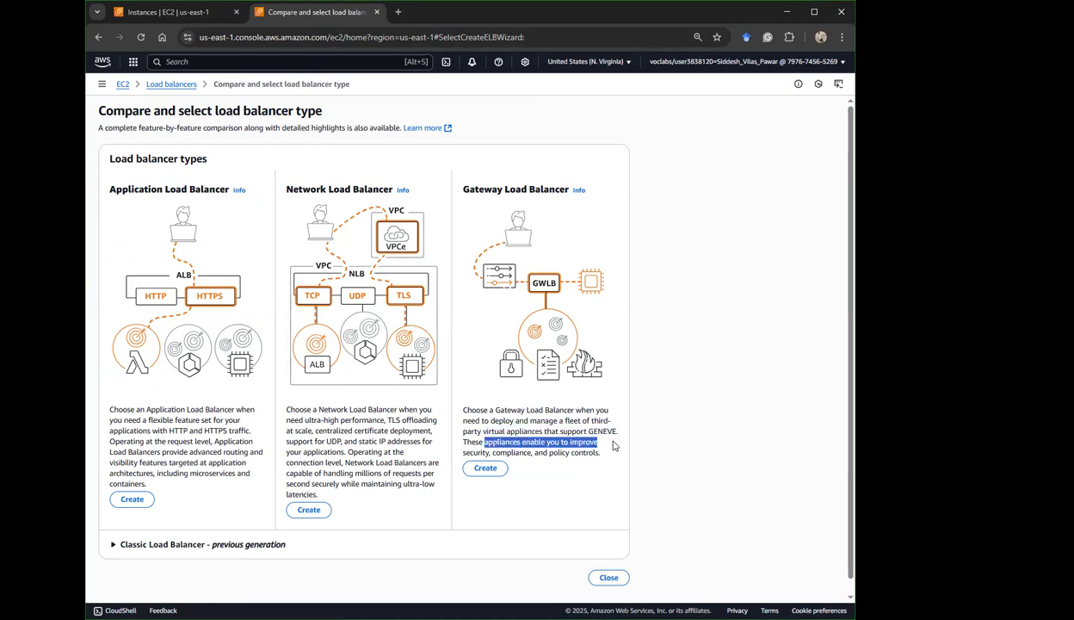
left_click_drag(479, 453, 583, 442)
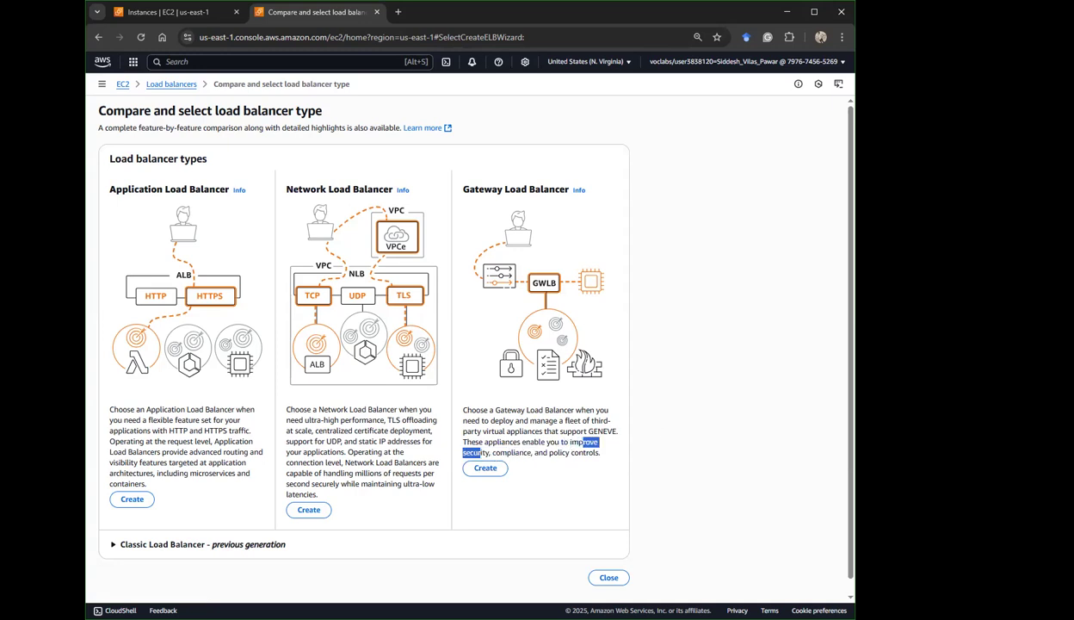
scroll(217, 312, "down", 1)
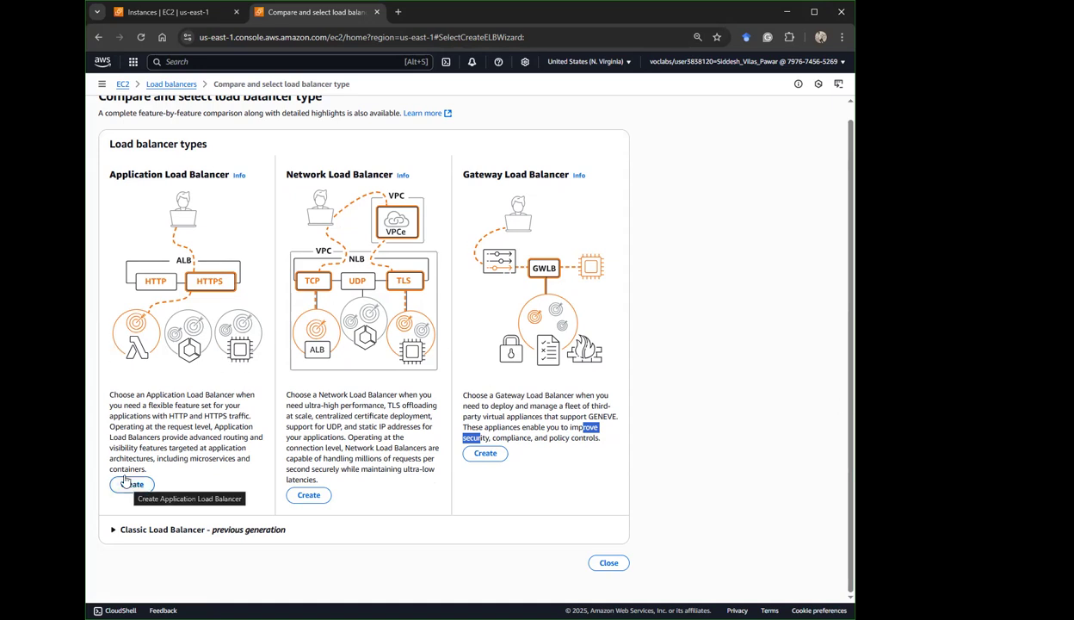
left_click_drag(122, 144, 248, 142)
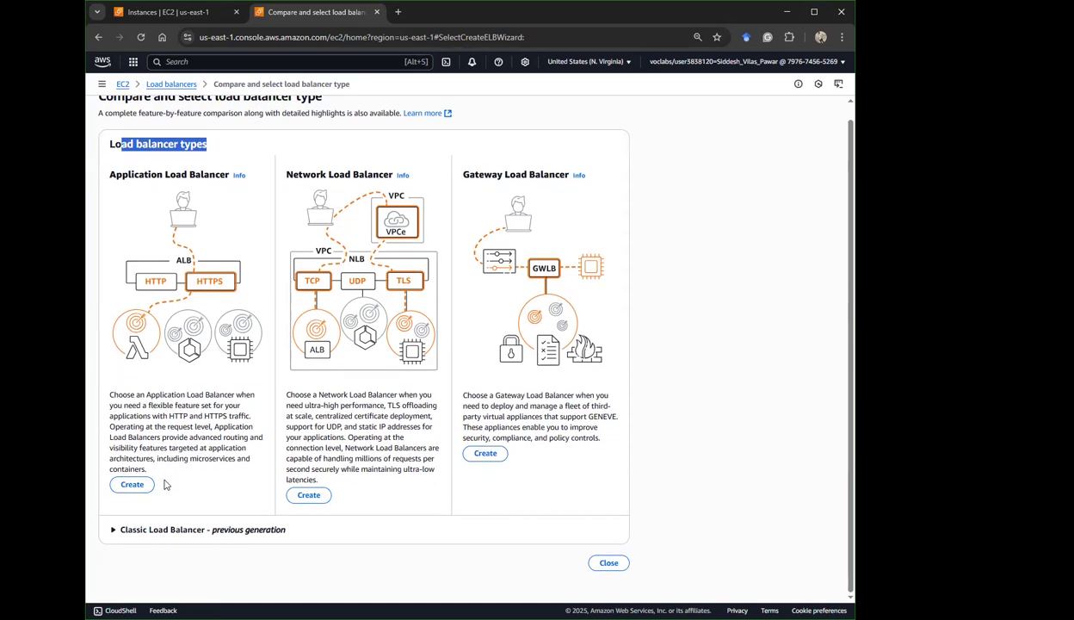
Choose to create an Application Load Balancer and name it LabELB.
left_click(132, 484)
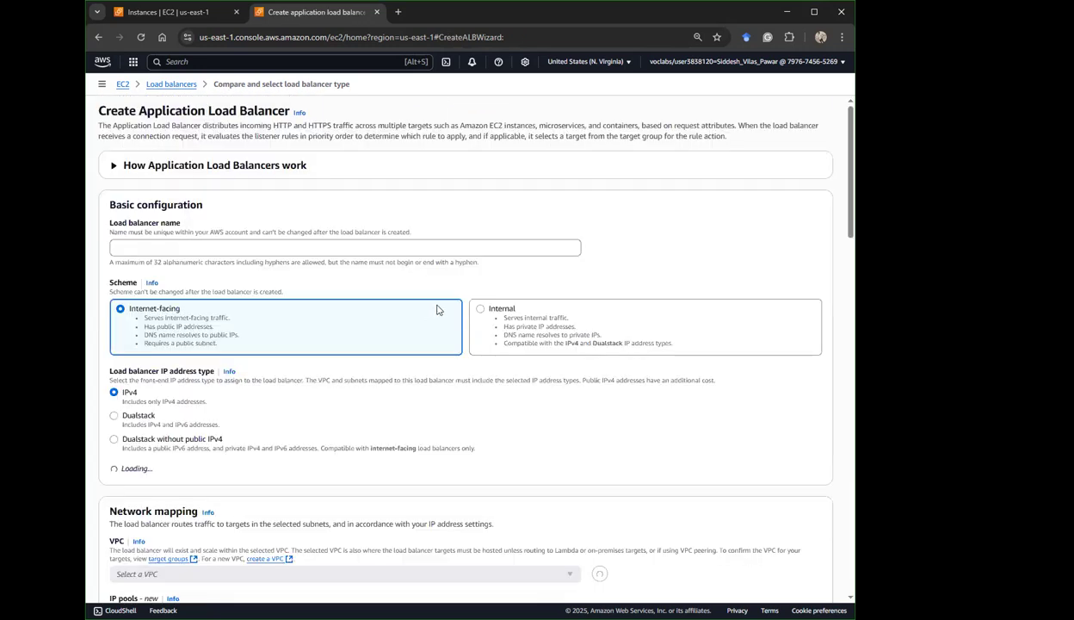
left_click(126, 298)
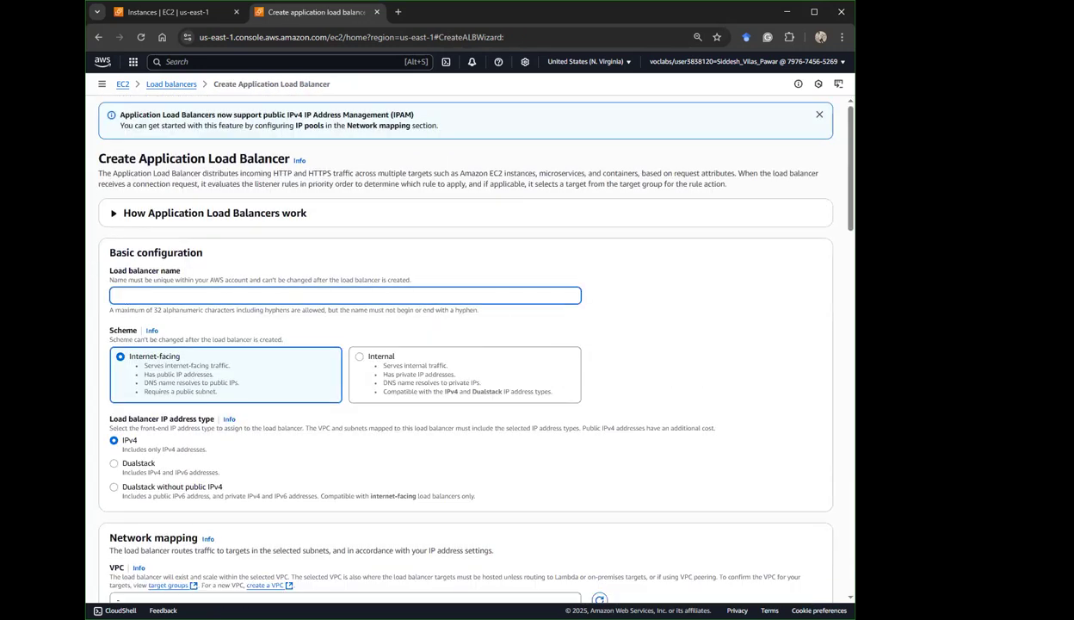
type("LabELB")
Set the load balancer's VPC to Lab VPC and enable us-east-1a with Public Subnet 1.
scroll(366, 439, "down", 2)
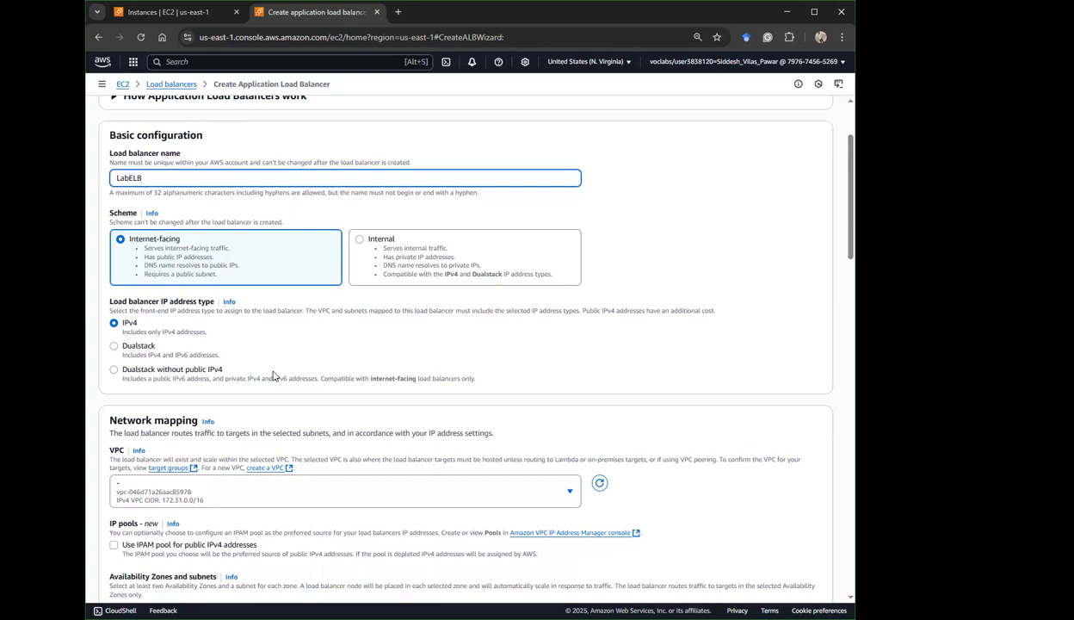
scroll(272, 376, "down", 2)
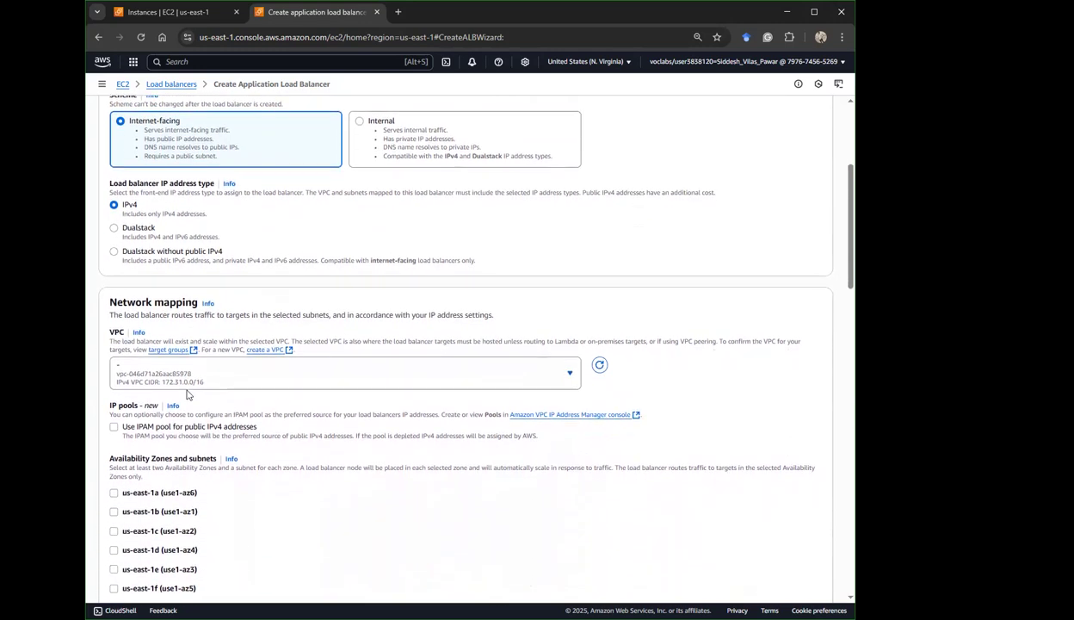
left_click(271, 373)
left_click(136, 453)
scroll(690, 332, "down", 2)
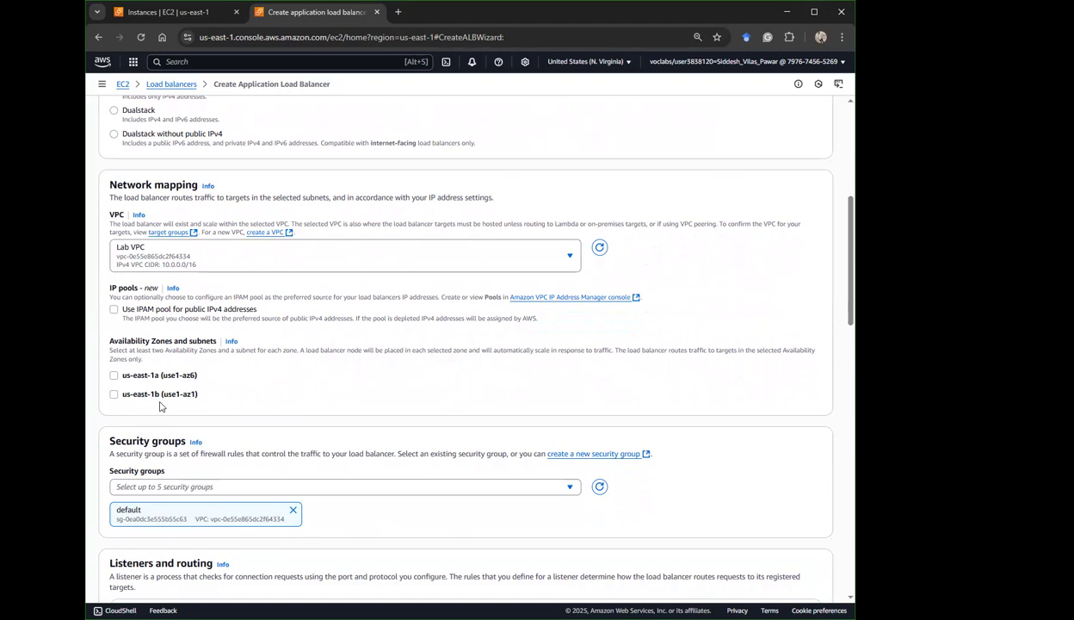
left_click(113, 375)
left_click(148, 412)
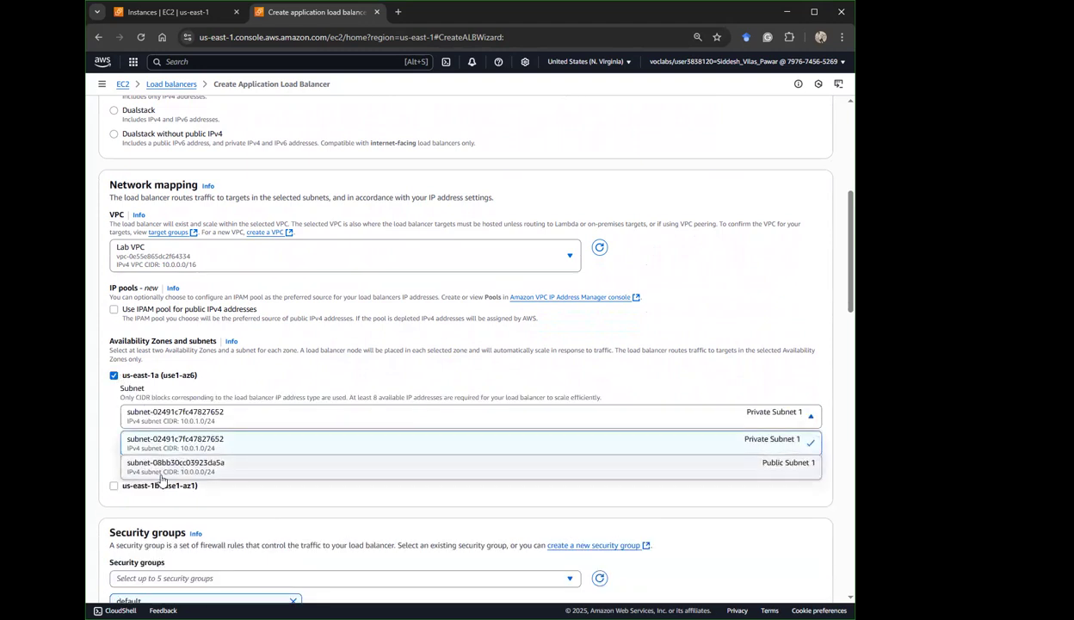
left_click(227, 470)
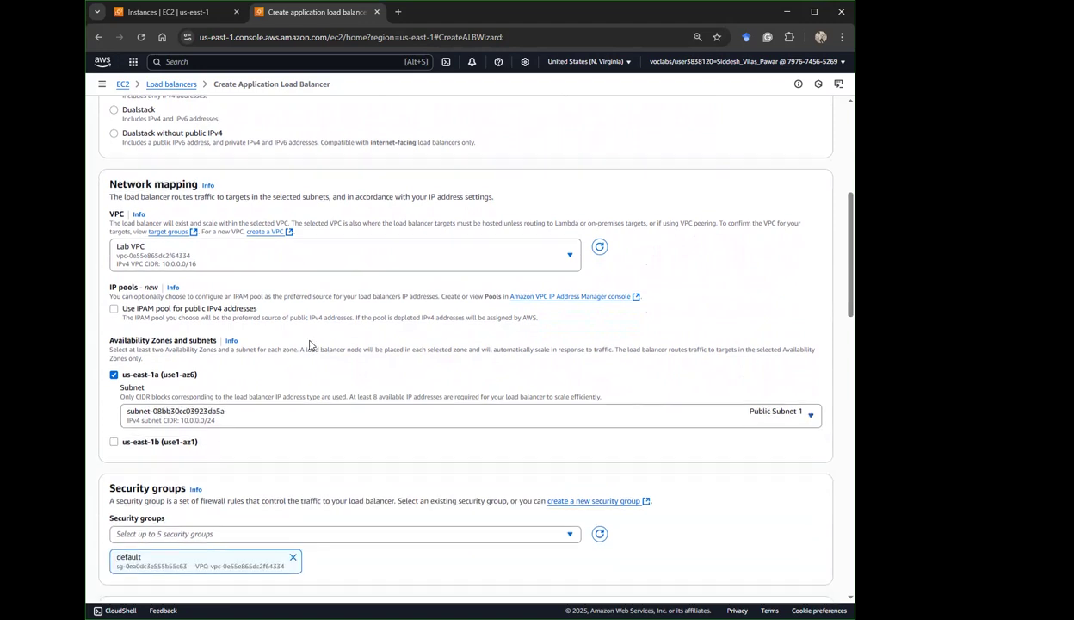
Enable the us-east-1b Availability Zone and set its subnet to Public Subnet 2.
scroll(310, 344, "down", 3)
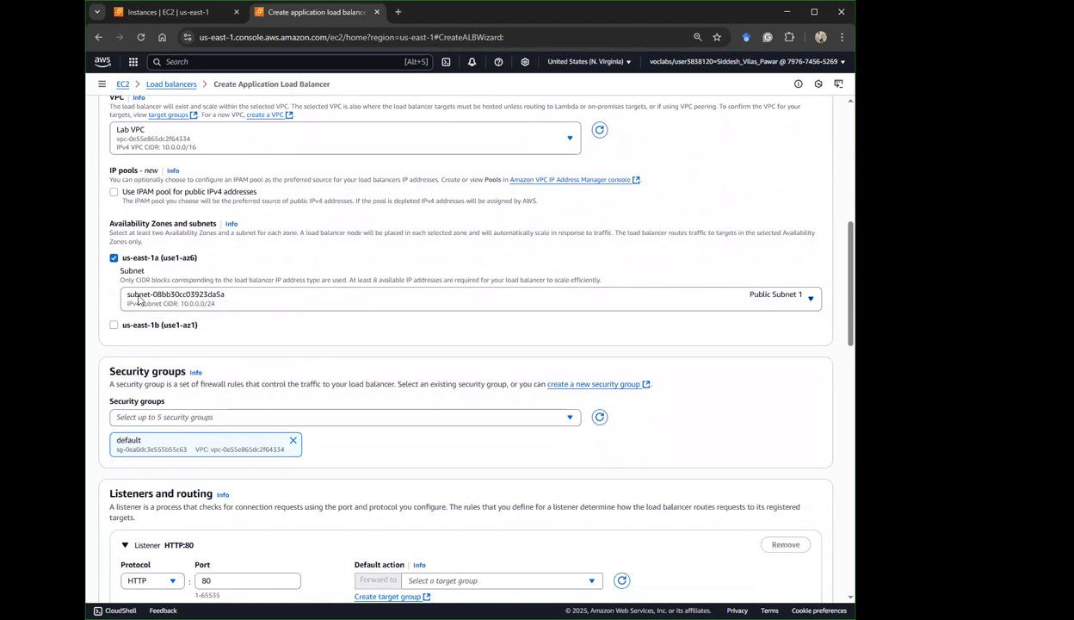
left_click(189, 325)
left_click(172, 366)
left_click(152, 417)
scroll(156, 319, "down", 1)
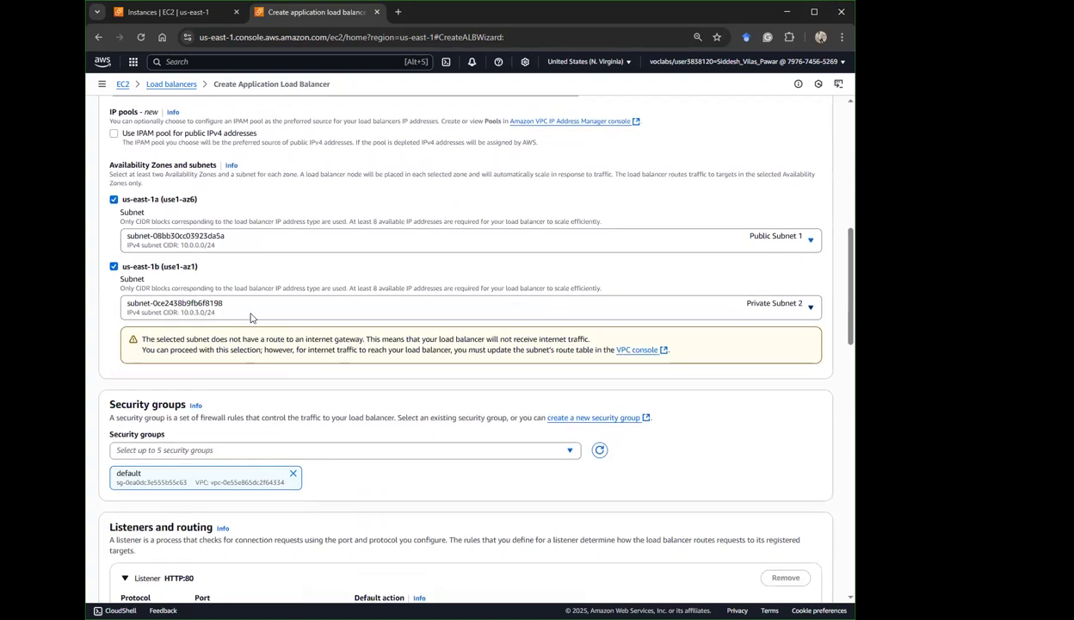
left_click(250, 317)
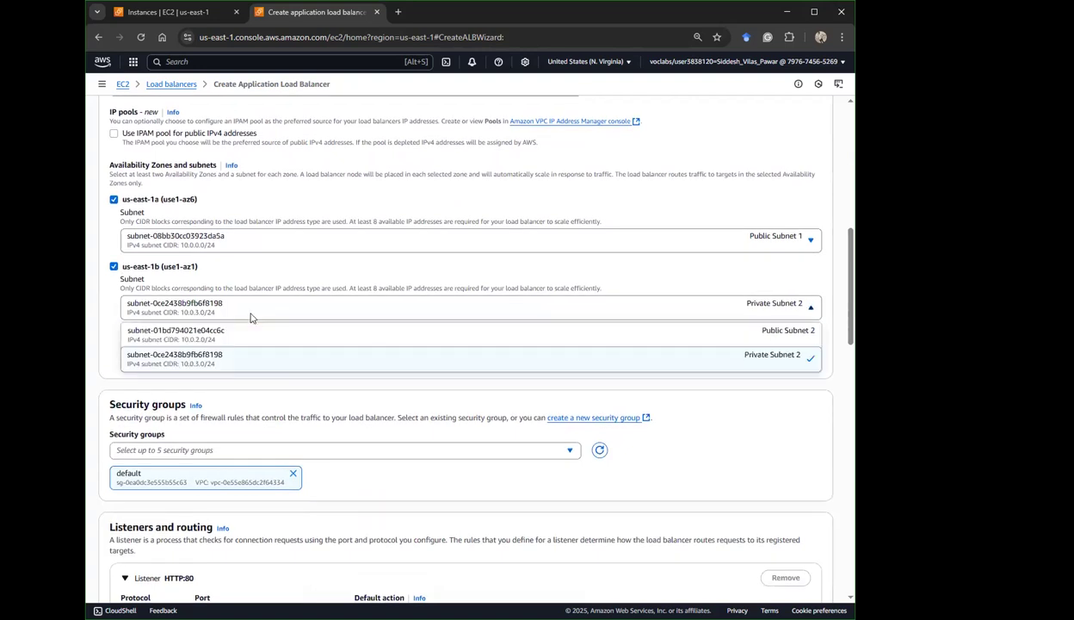
left_click(228, 340)
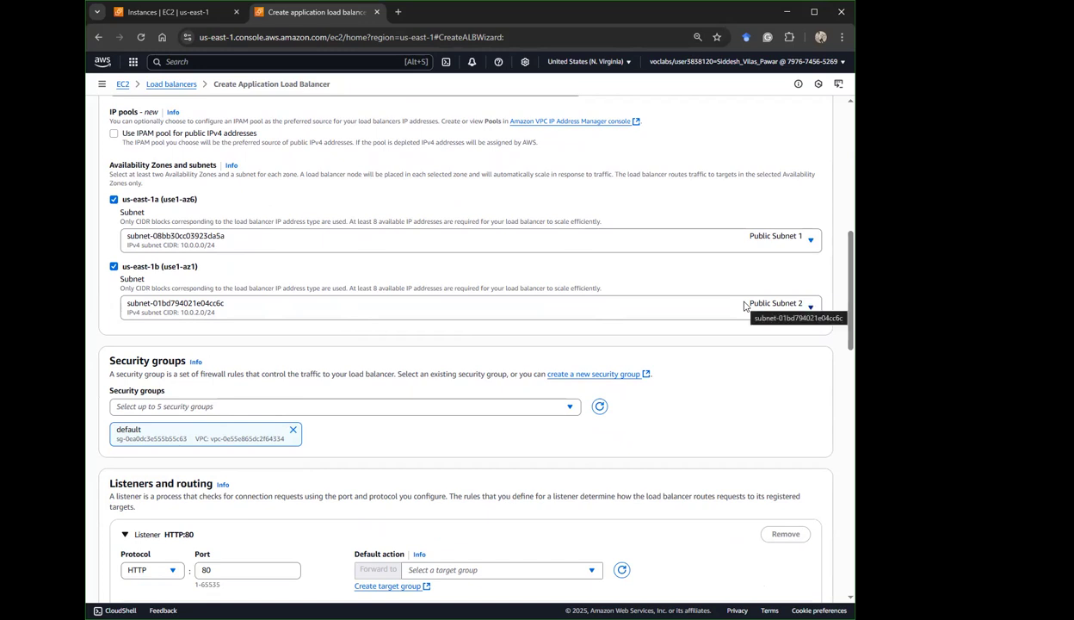
Assign Web Security Group to the load balancer and remove the default security group.
left_click(297, 410)
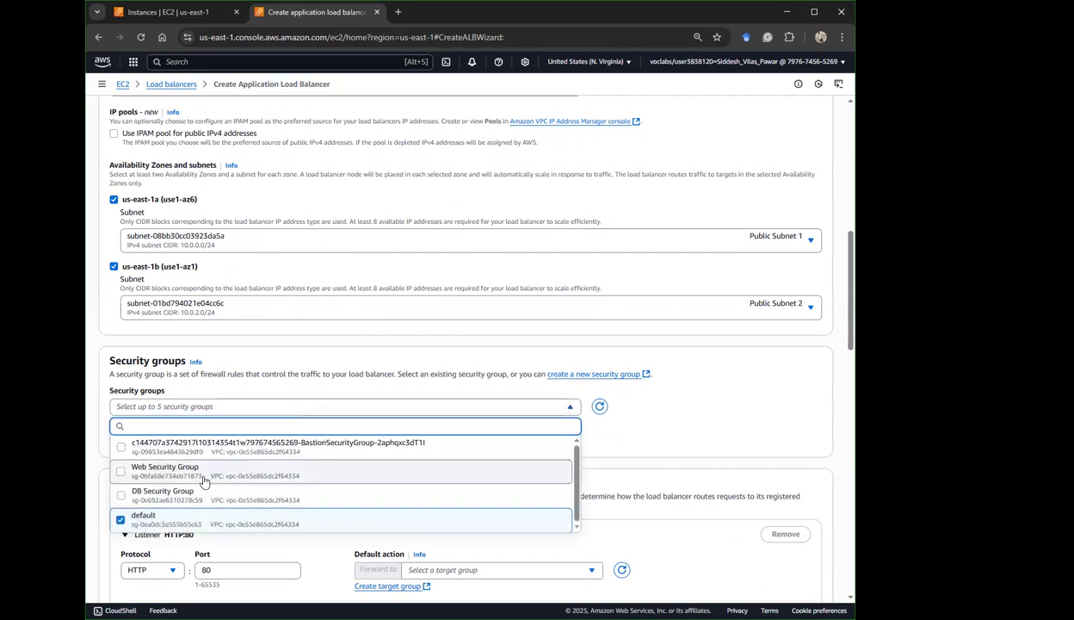
left_click(172, 471)
left_click(155, 518)
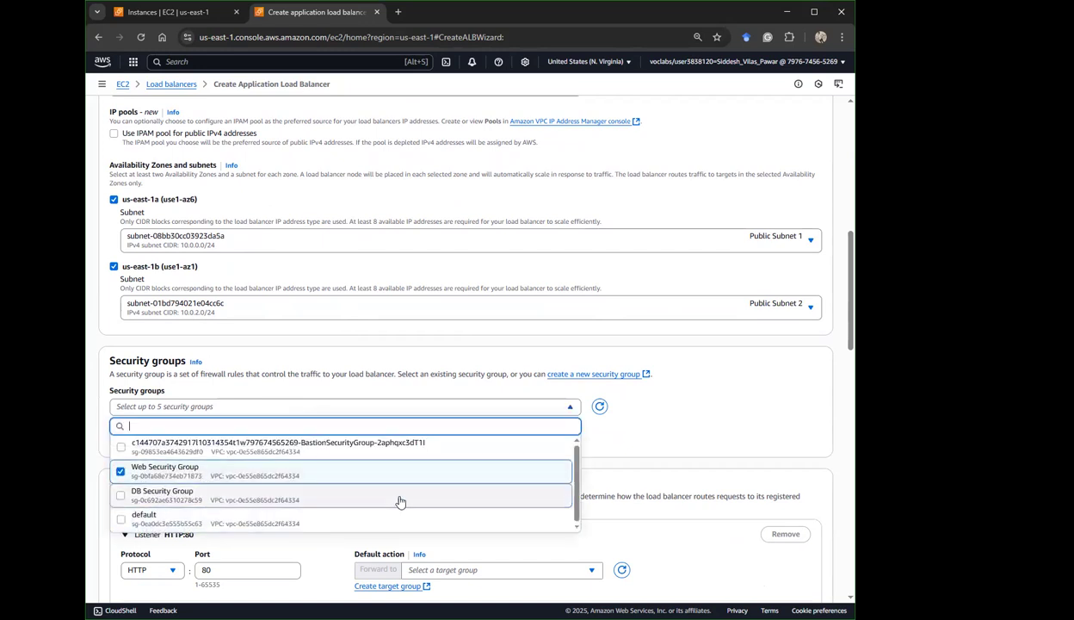
left_click(637, 447)
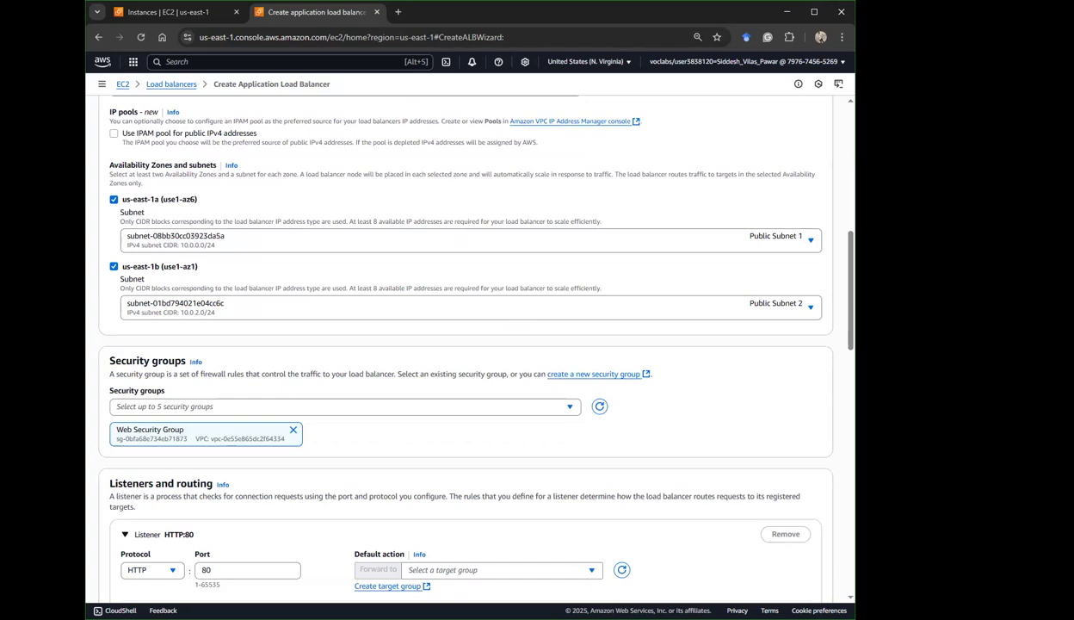
Set the HTTP:80 listener's default action to forward to the LabGroup target group.
scroll(555, 374, "down", 3)
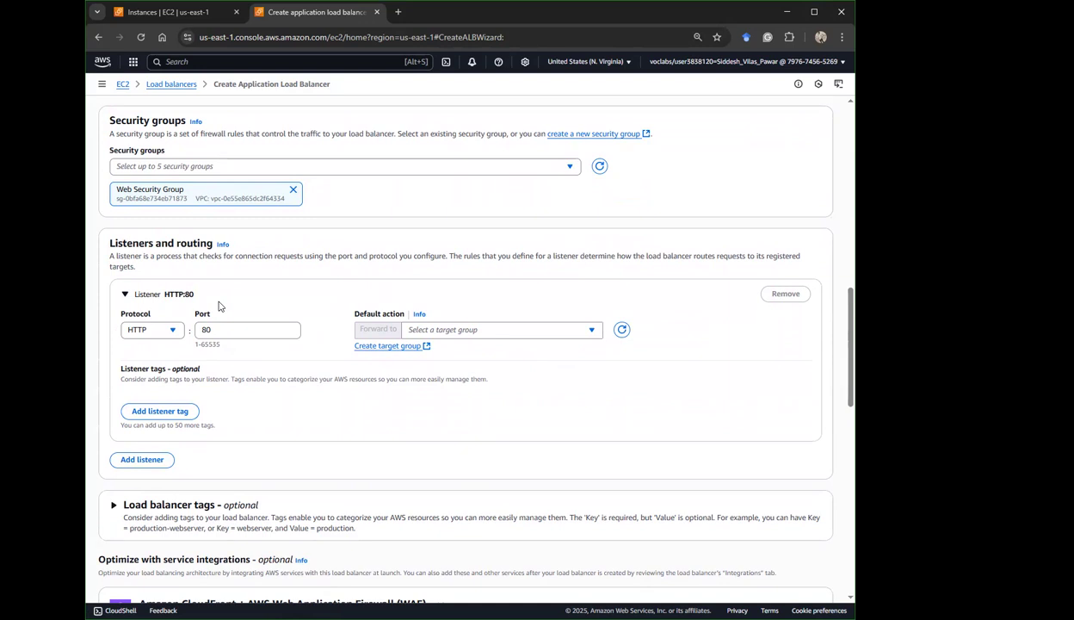
left_click(428, 328)
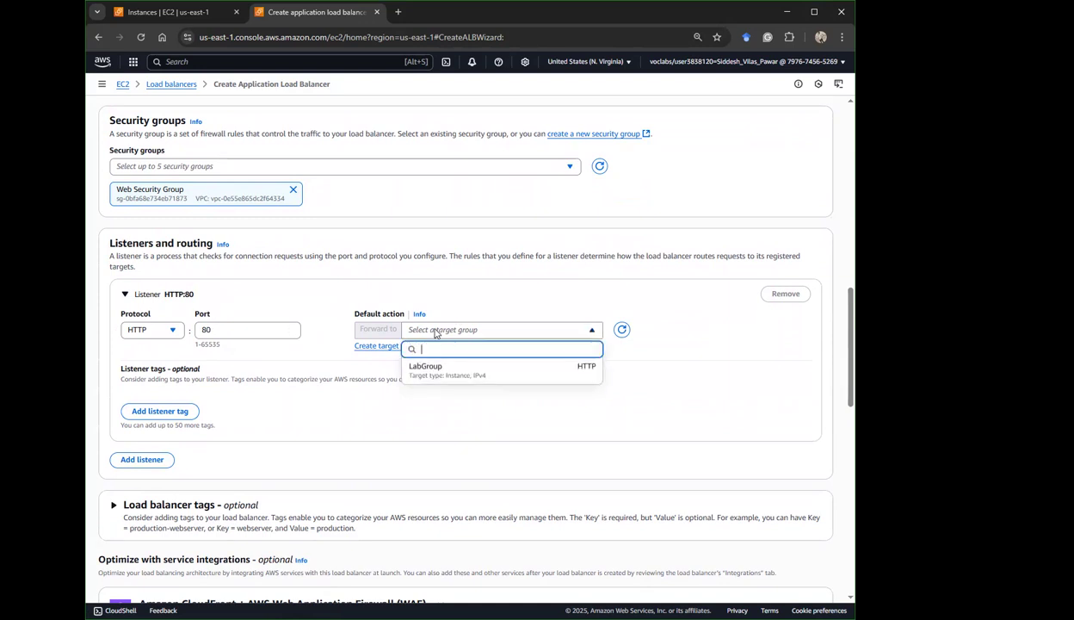
left_click(462, 370)
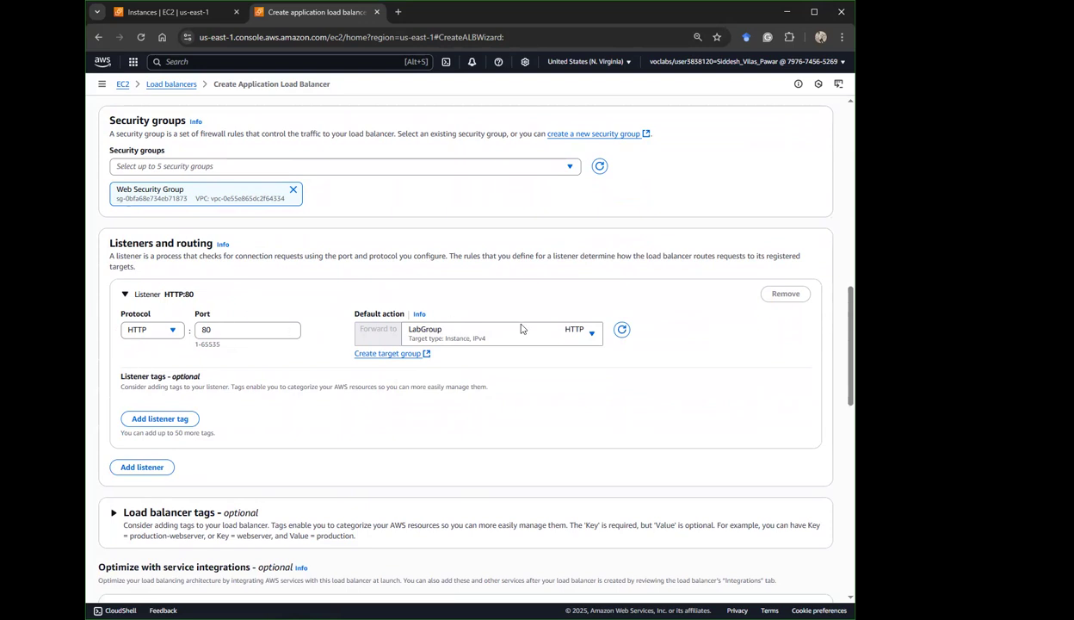
Review the configuration summary without adding service integrations, and create the load balancer.
scroll(555, 344, "down", 2)
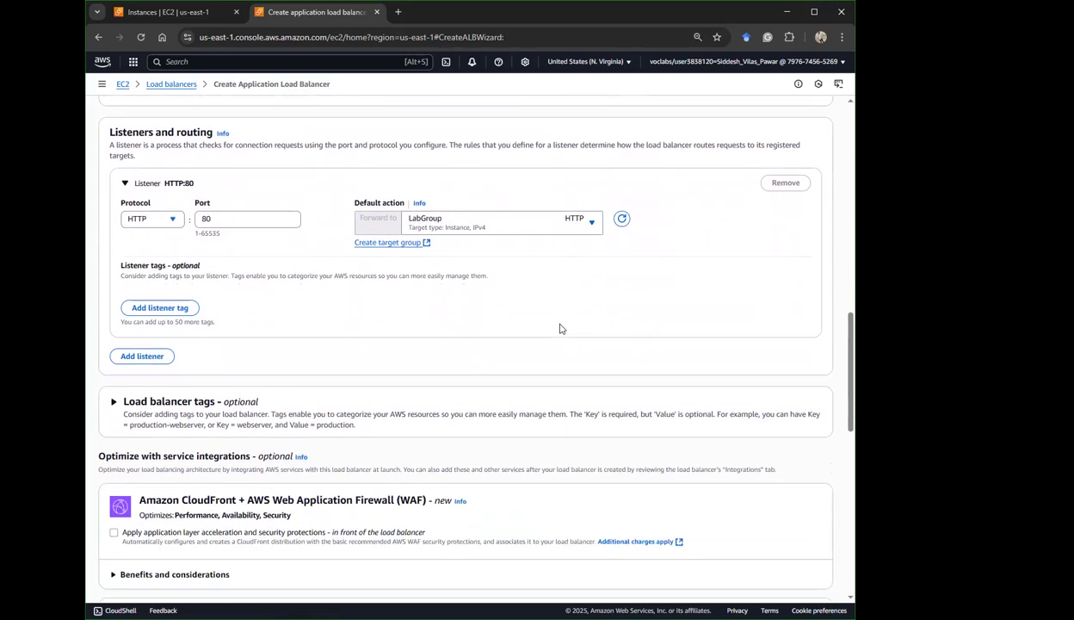
scroll(559, 328, "down", 5)
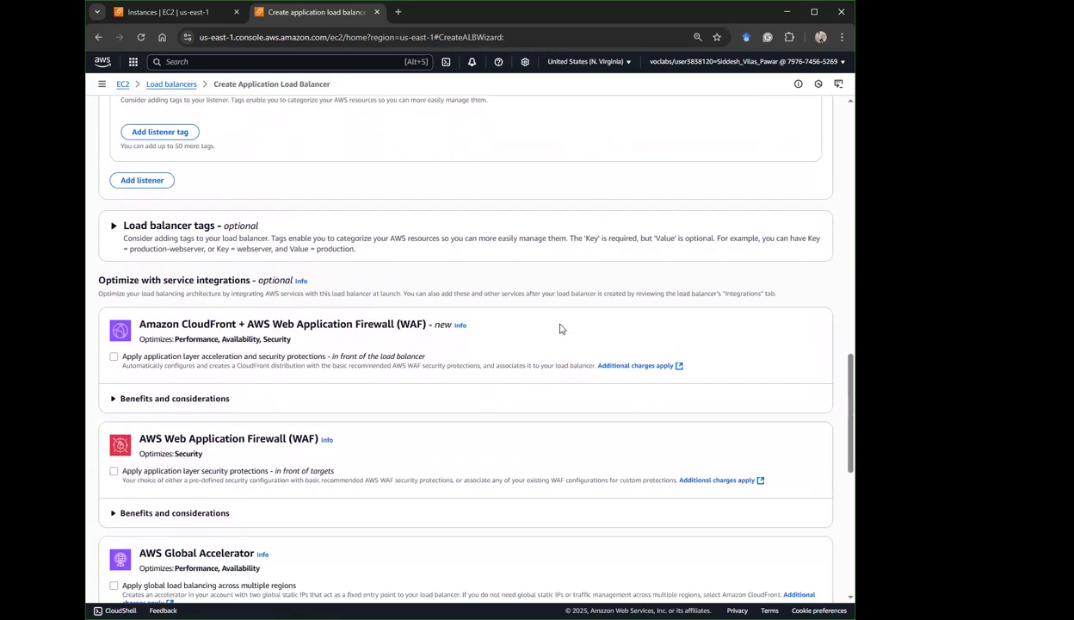
scroll(415, 292, "down", 2)
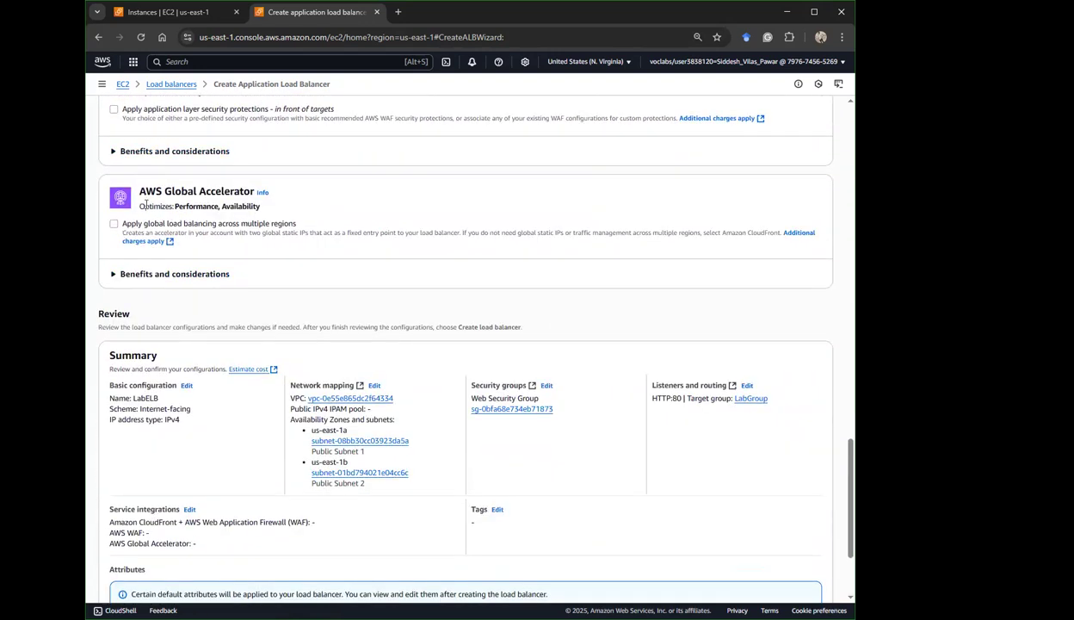
scroll(362, 269, "up", 3)
scroll(208, 315, "down", 3)
scroll(656, 390, "down", 2)
left_click(816, 569)
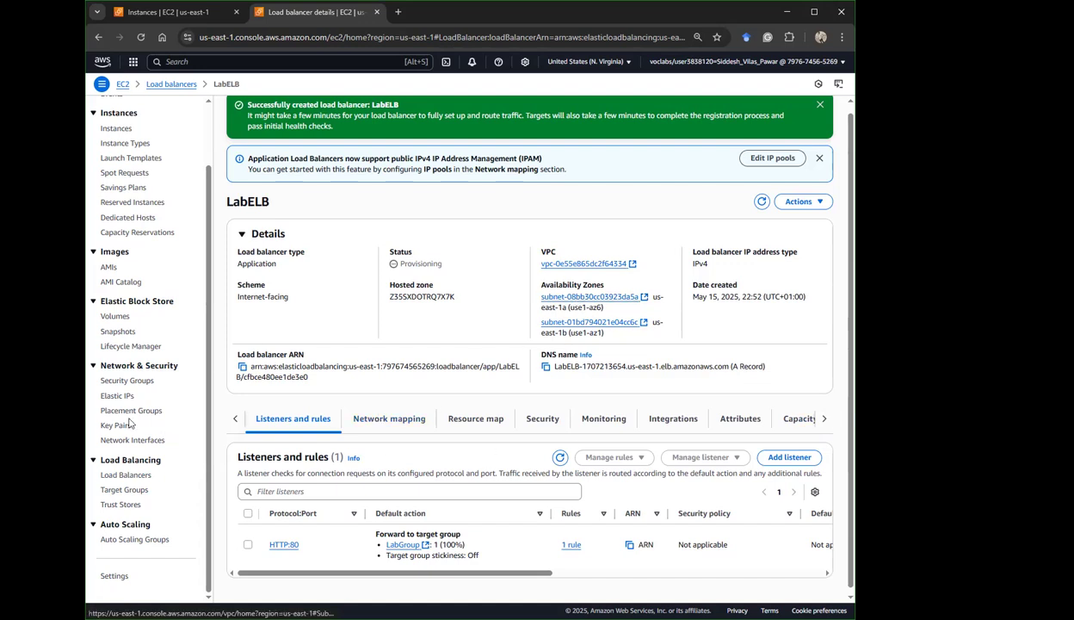
Return to the load balancers list, select LabELB and check the actions available for it.
left_click(112, 474)
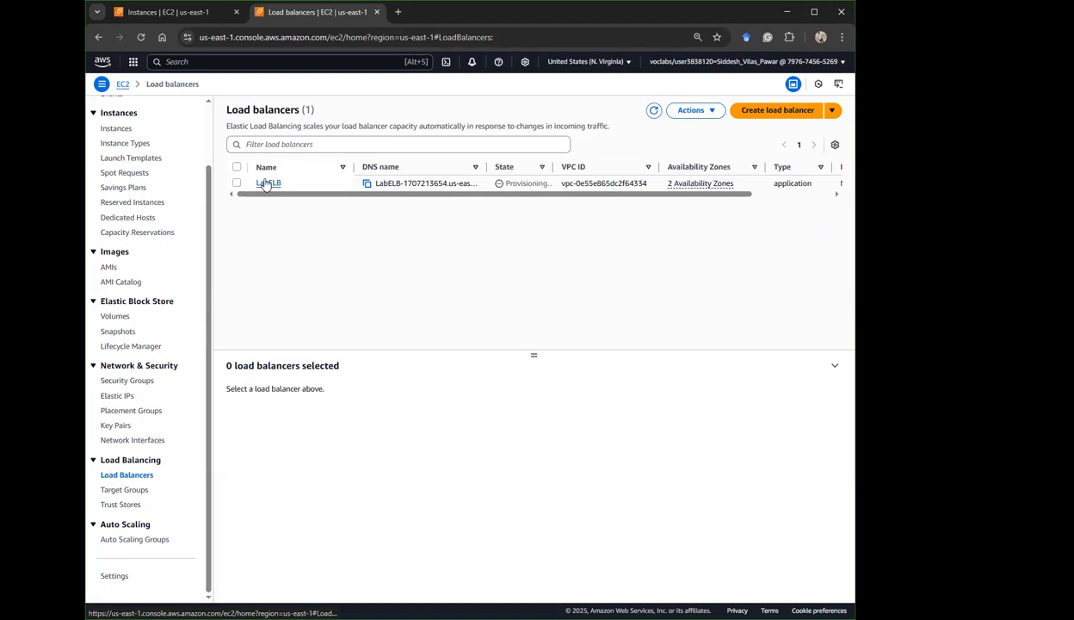
left_click(711, 110)
left_click(401, 250)
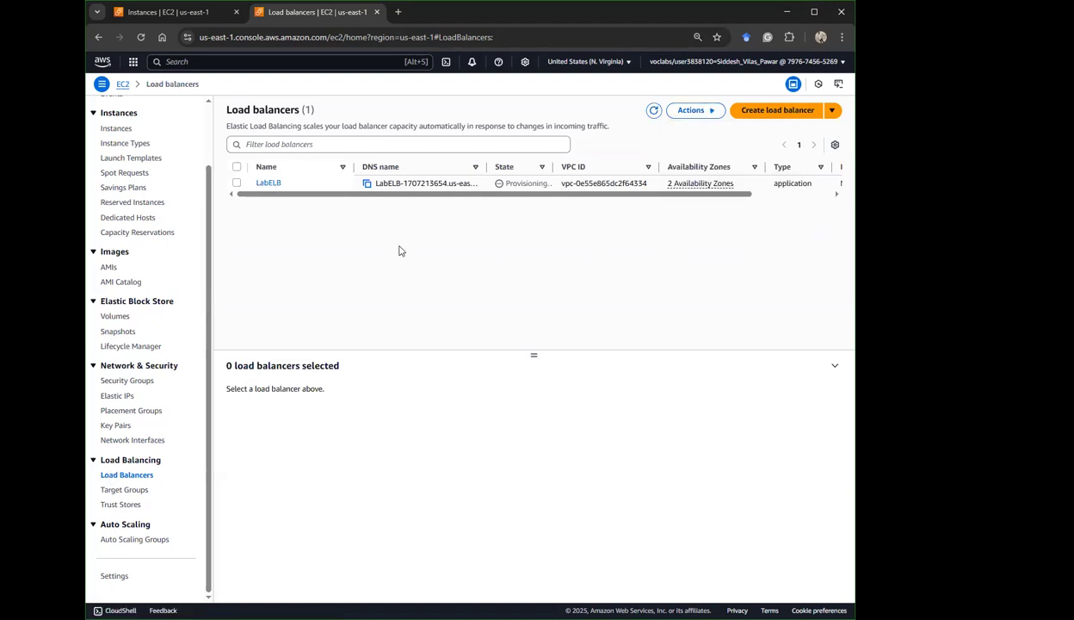
left_click(236, 183)
left_click(693, 111)
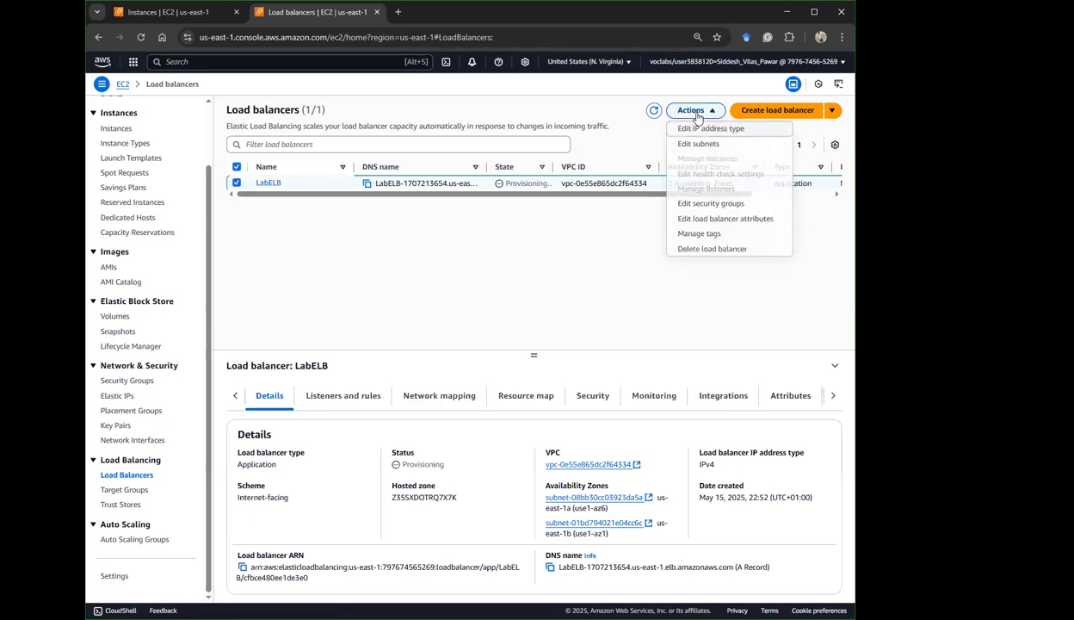
left_click(426, 207)
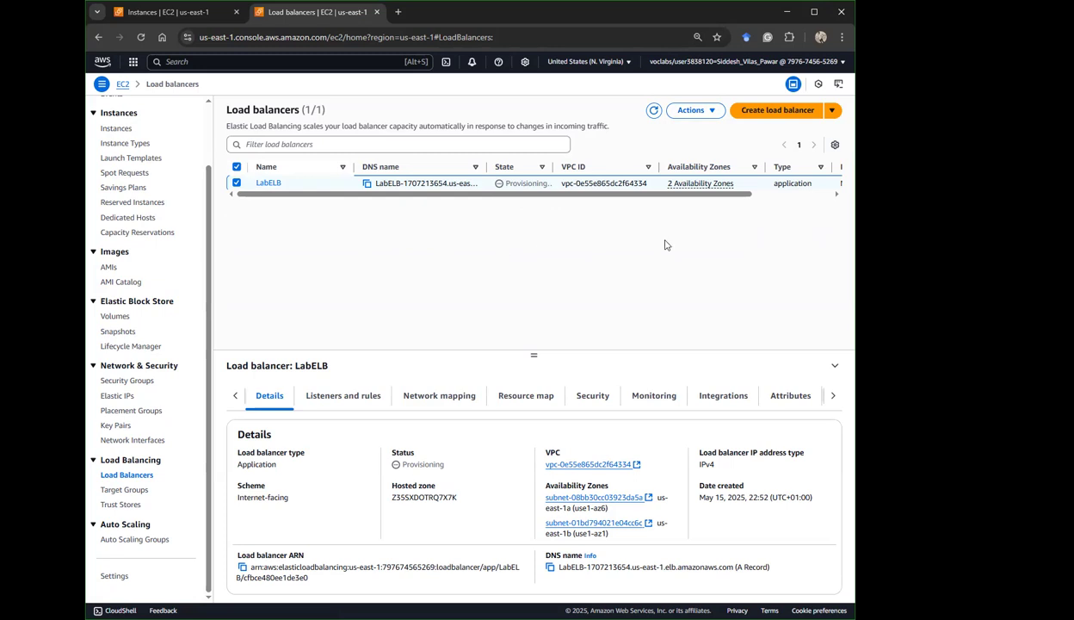
Look through LabELB's monitoring and its listeners and rules, and return to its details.
scroll(762, 199, "right", 3)
scroll(477, 183, "left", 3)
left_click(656, 396)
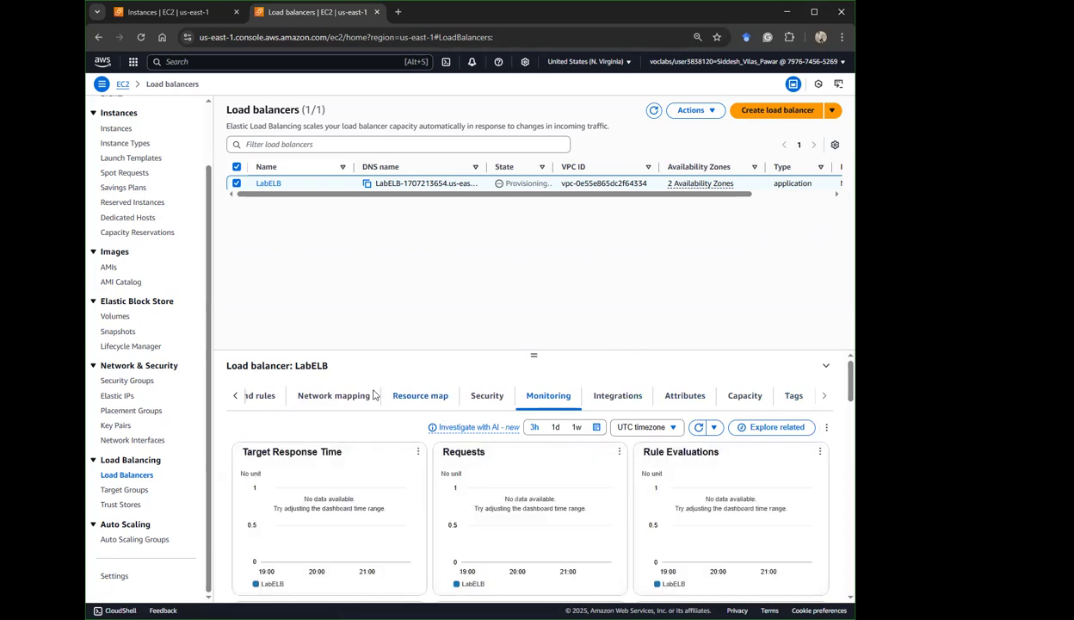
left_click(308, 395)
left_click(258, 396)
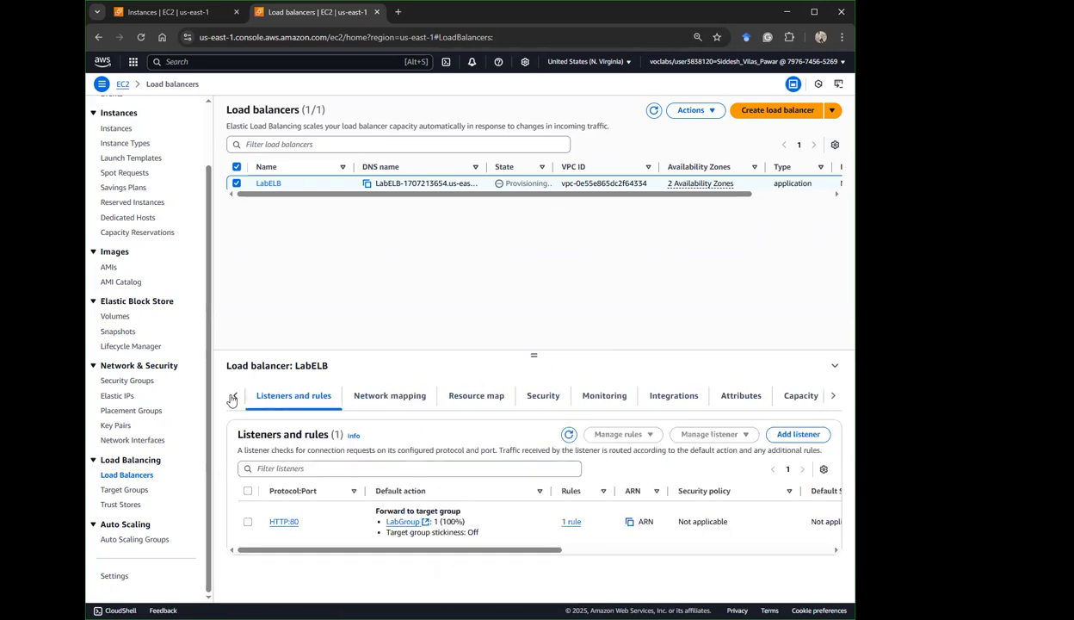
left_click(232, 398)
left_click(246, 385)
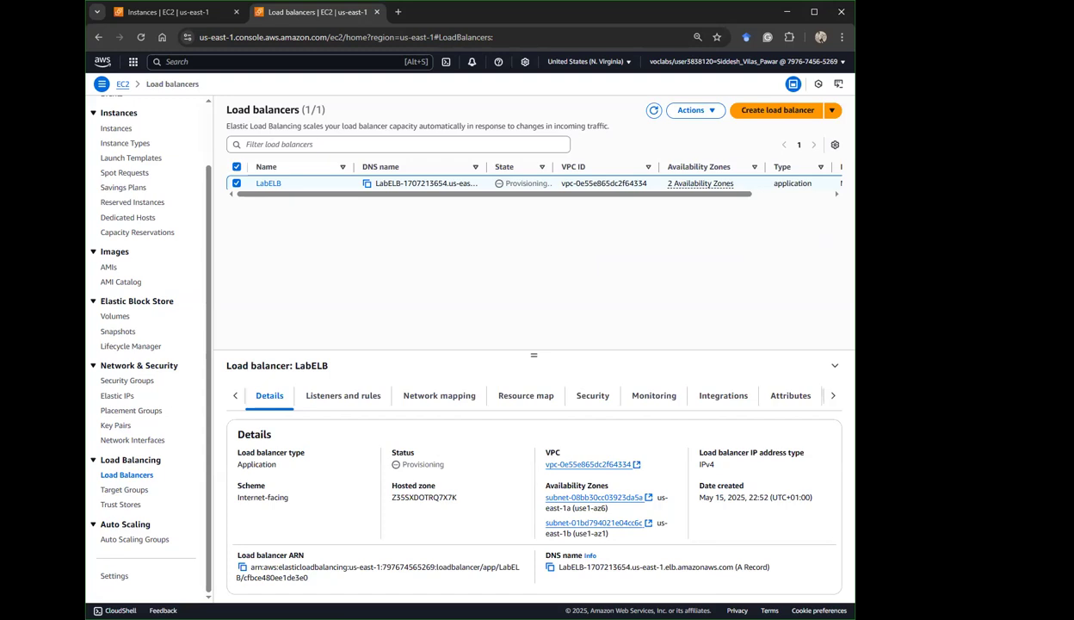
Start a new EC2 launch template named LabConfig with the EC2 Auto Scaling guidance option enabled.
left_click(121, 158)
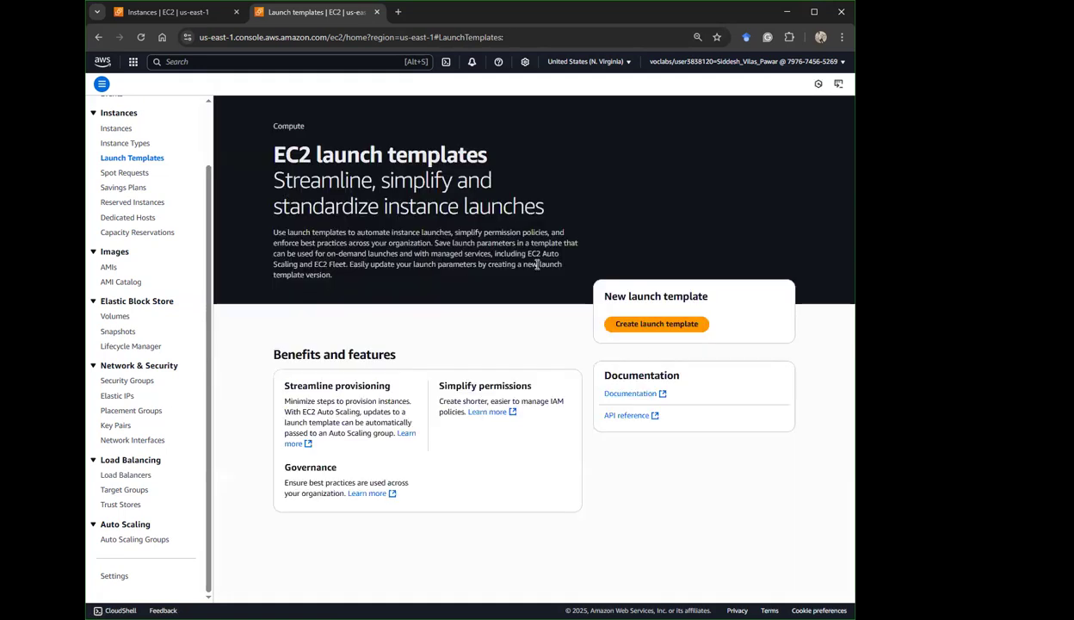
left_click(638, 322)
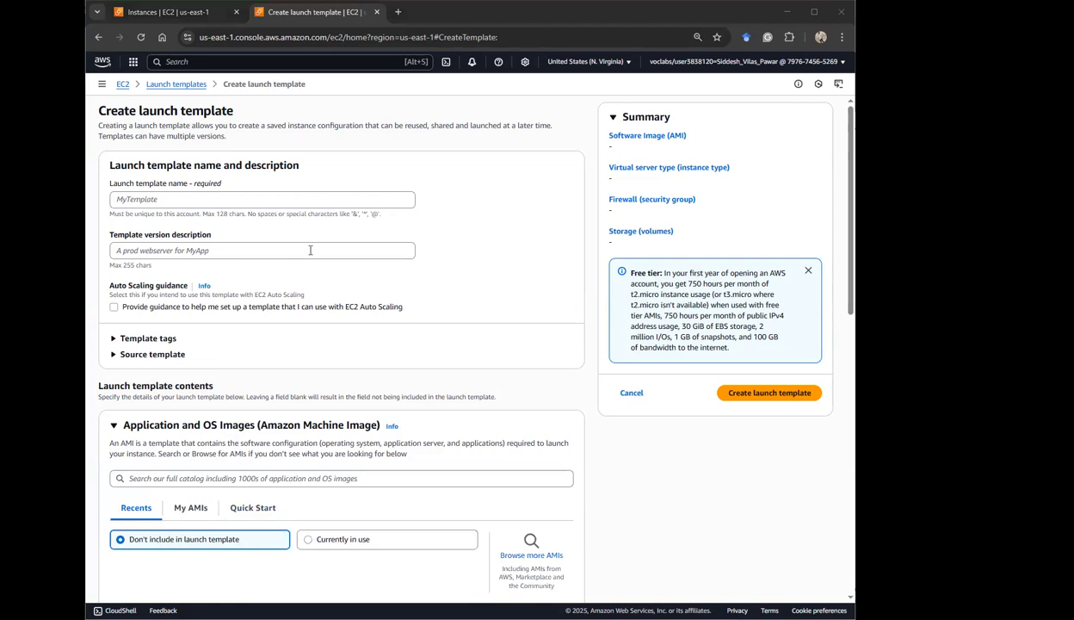
left_click(326, 195)
type("LabConfig")
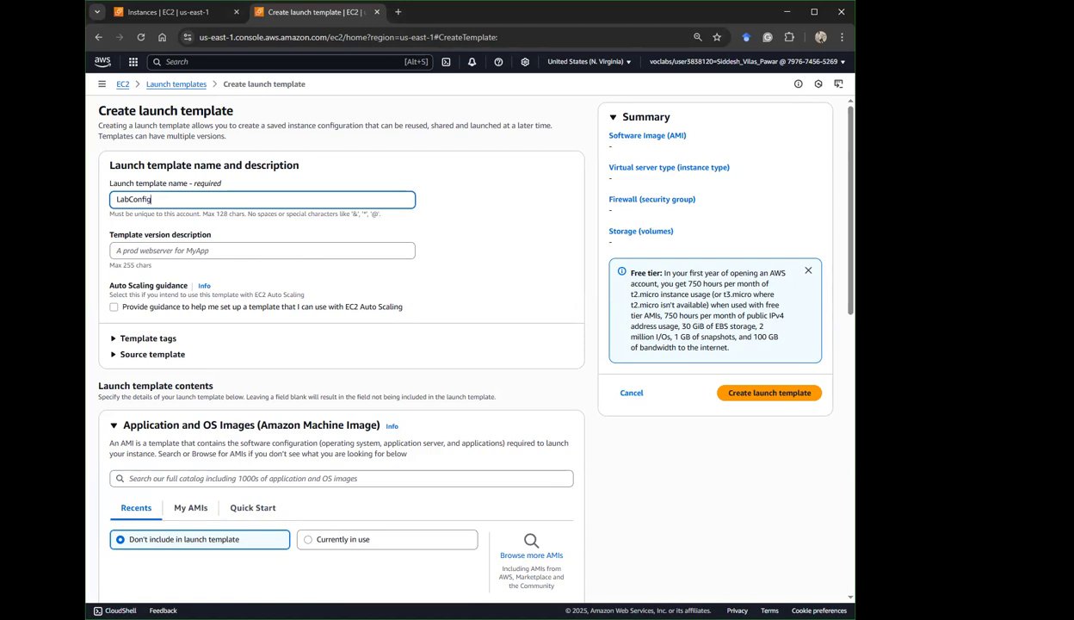
left_click(134, 311)
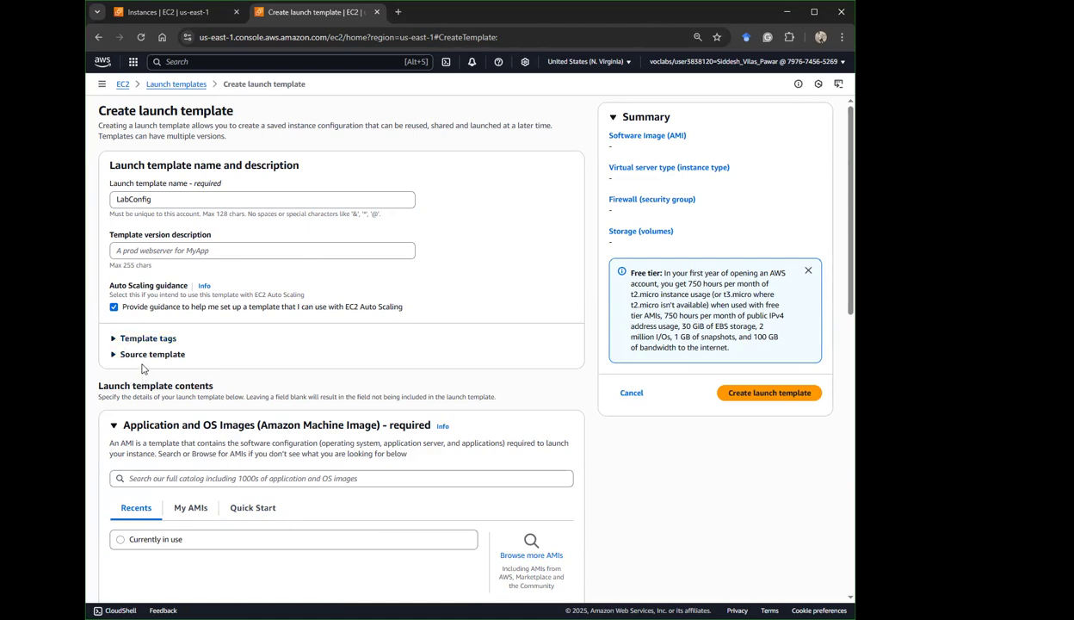
Check the template tags and source template options without choosing a source template.
left_click(144, 338)
left_click(144, 339)
left_click(139, 357)
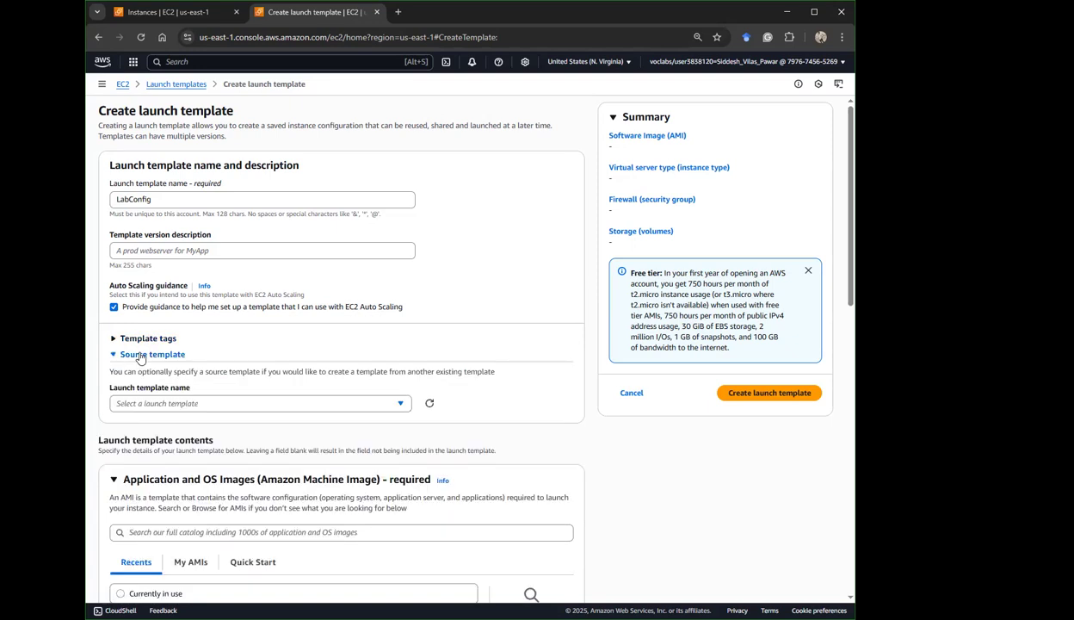
left_click(160, 402)
left_click(160, 401)
Choose WebServerAMI from the self-owned AMIs as the launch template's machine image.
scroll(187, 354, "down", 2)
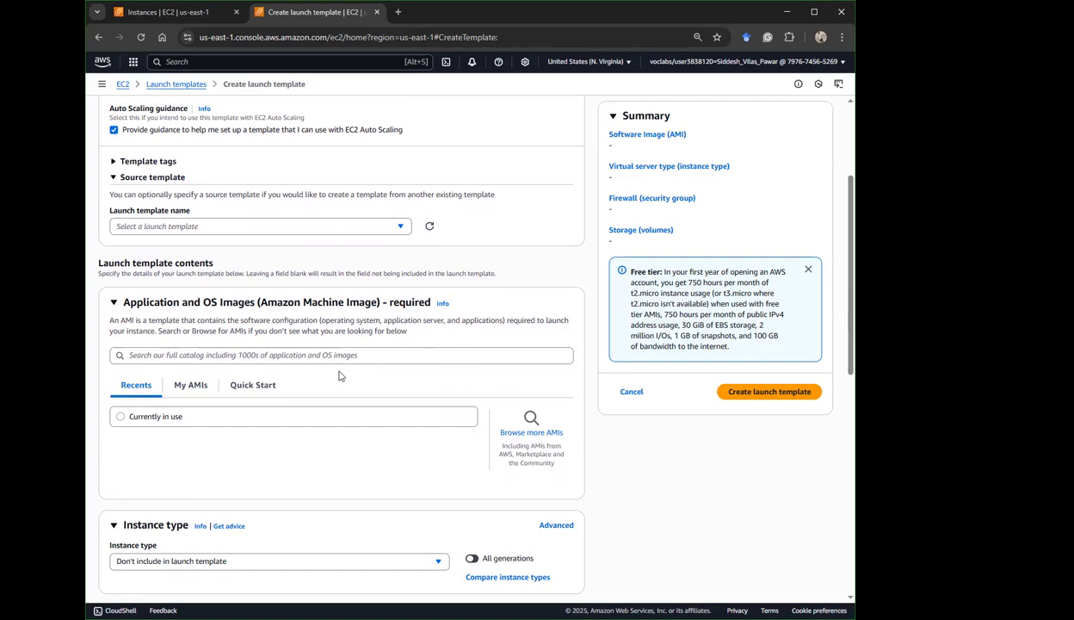
left_click(187, 386)
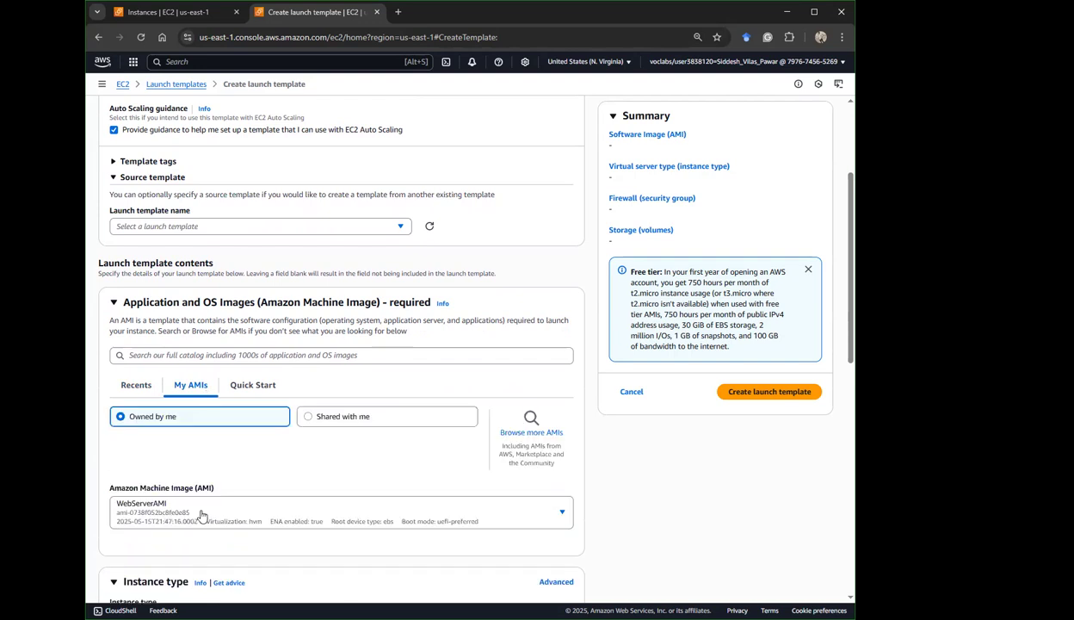
left_click(201, 514)
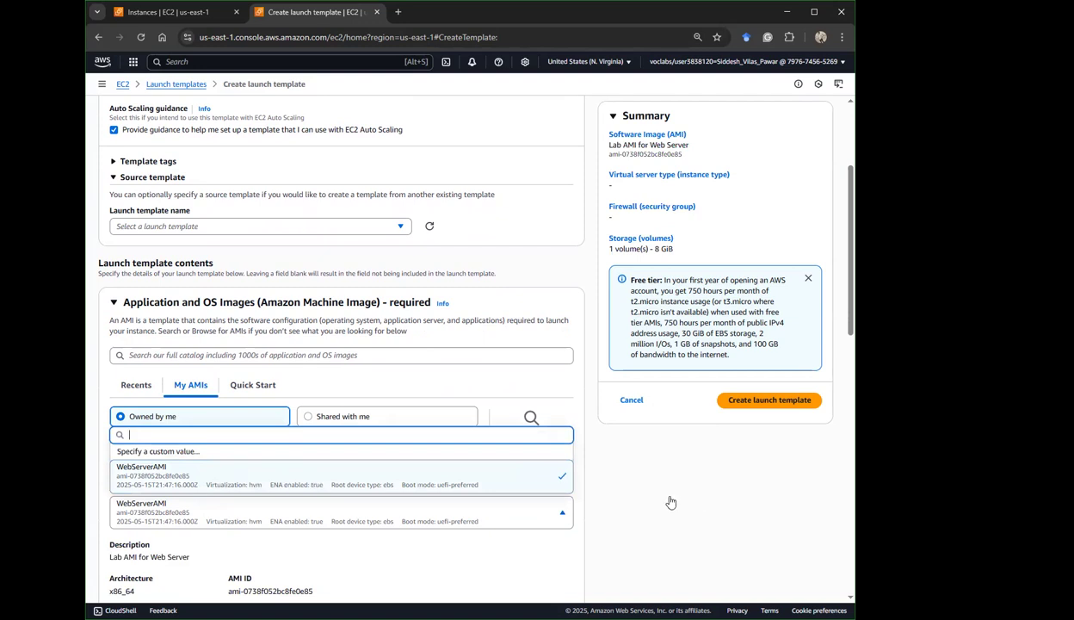
scroll(258, 387, "down", 2)
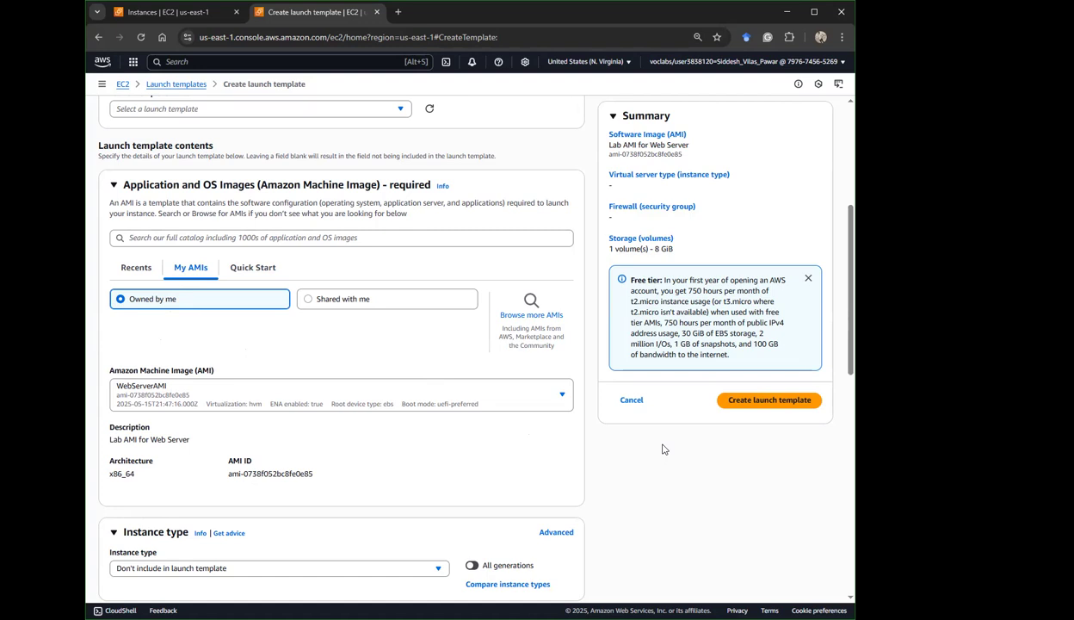
Set the launch template's instance type to t2.micro.
scroll(646, 482, "down", 2)
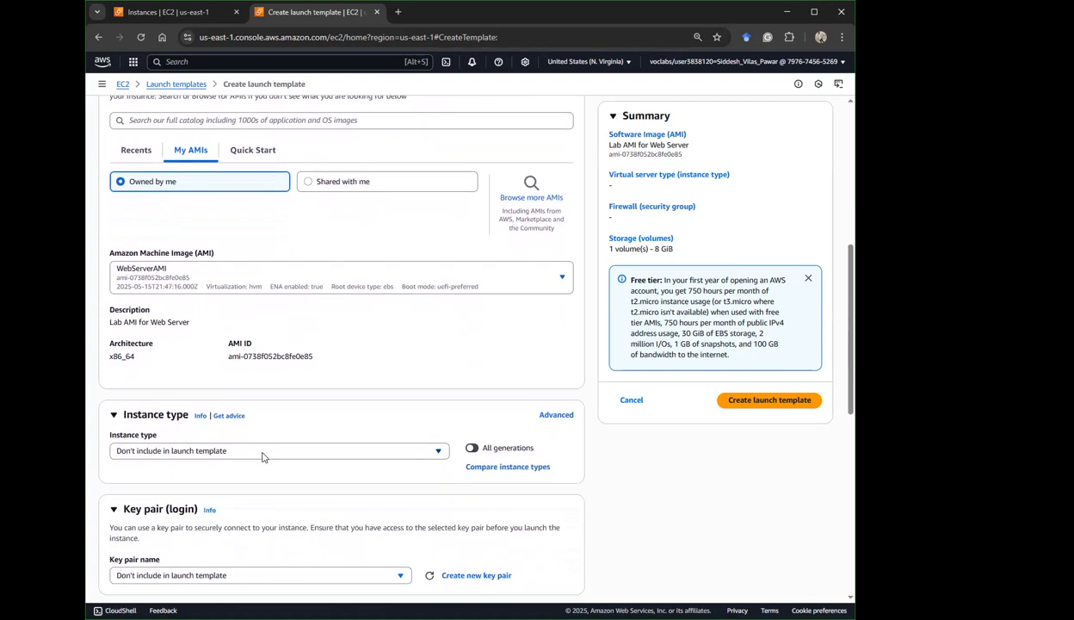
left_click(262, 450)
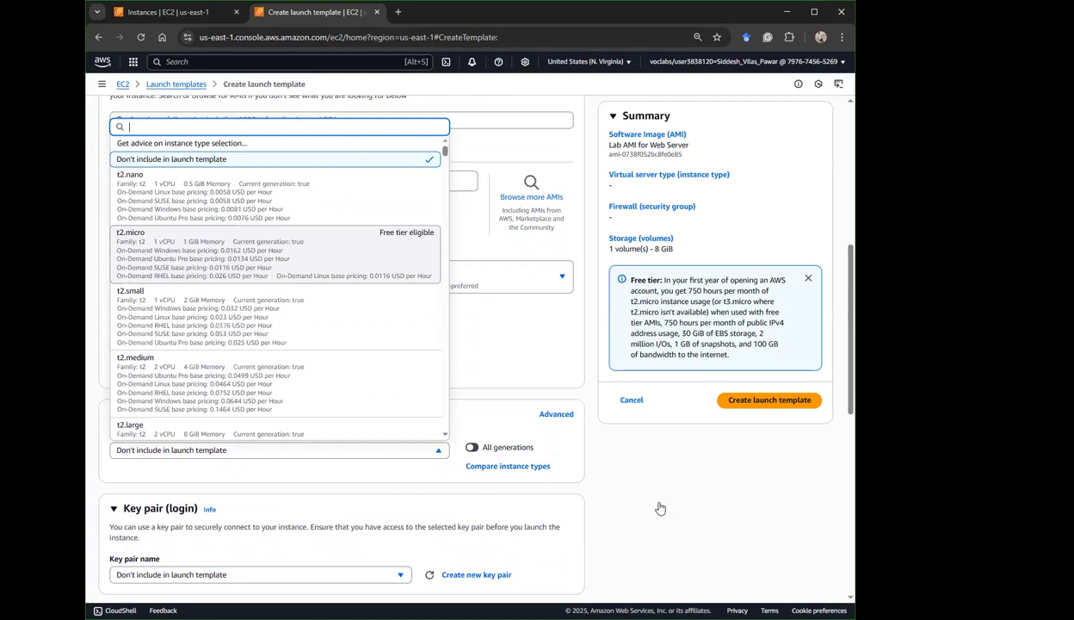
key("Return")
Set the launch template's login key pair to vockey.
scroll(660, 507, "down", 3)
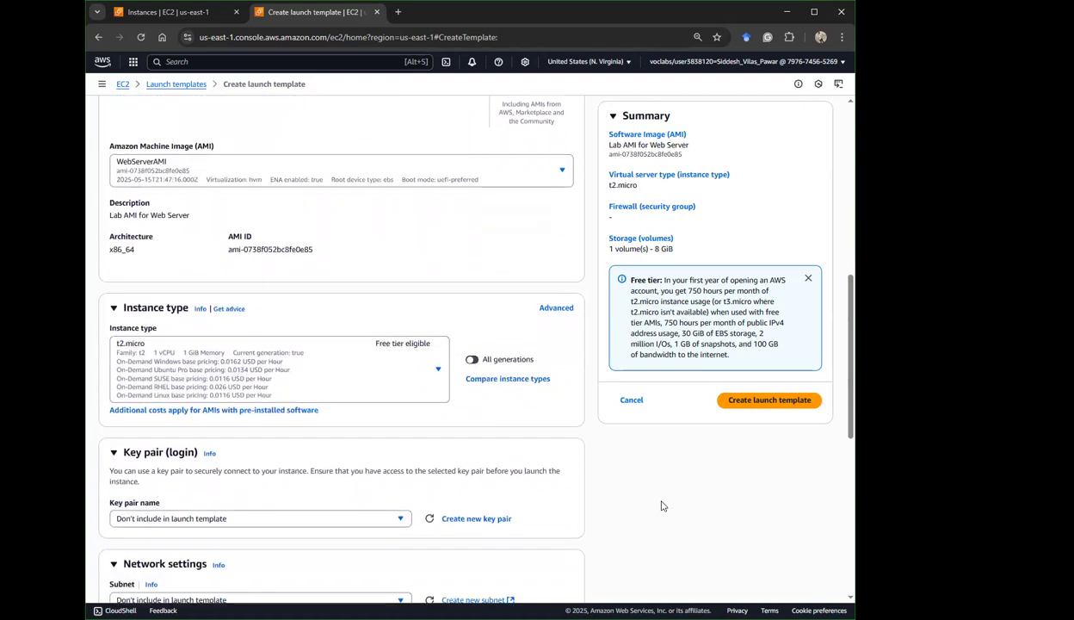
scroll(662, 506, "down", 2)
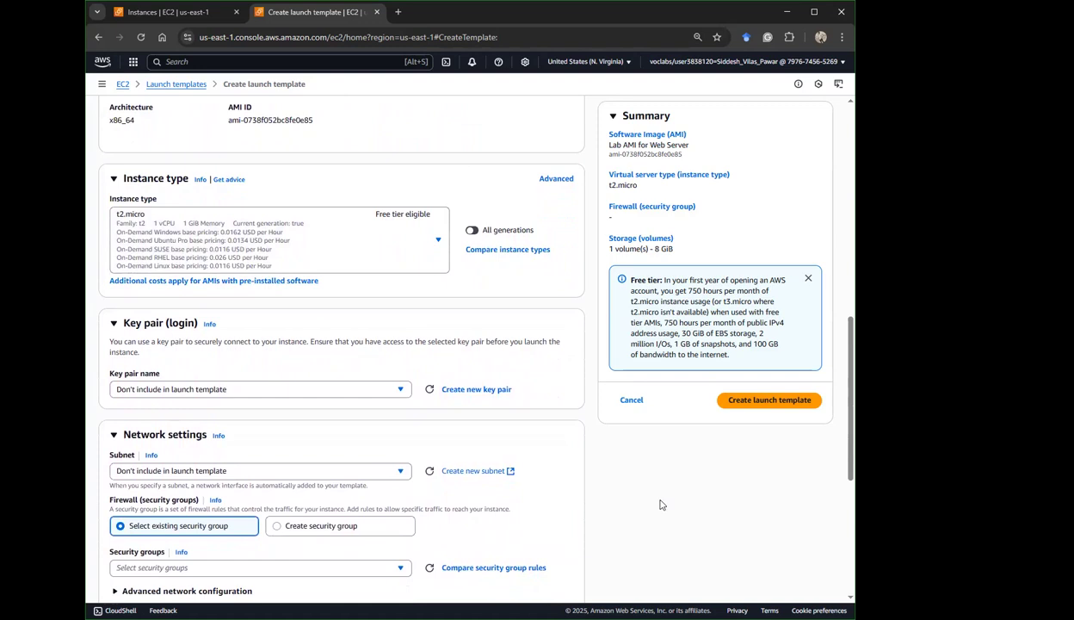
left_click(207, 387)
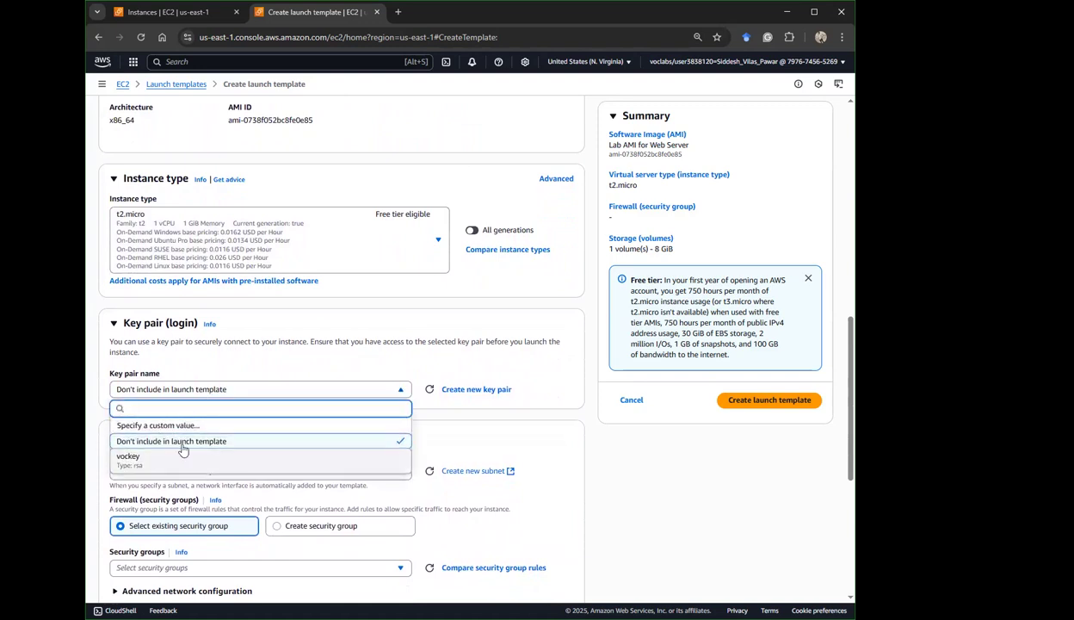
left_click(181, 459)
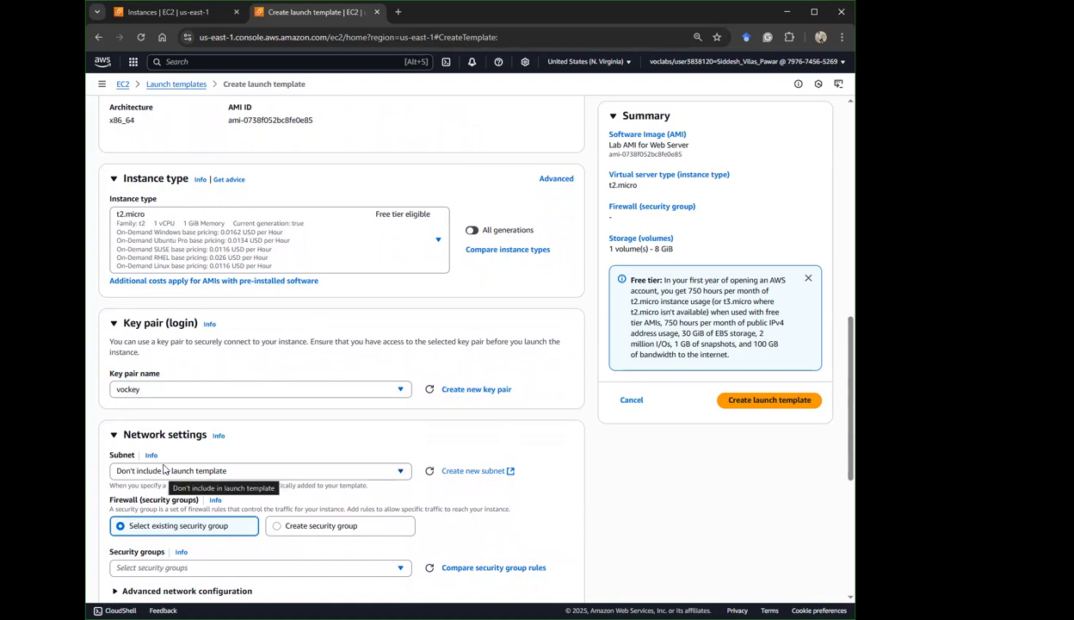
Assign the existing Web Security Group as the launch template's firewall, leaving the subnet out of the template.
scroll(172, 465, "down", 3)
left_click(208, 449)
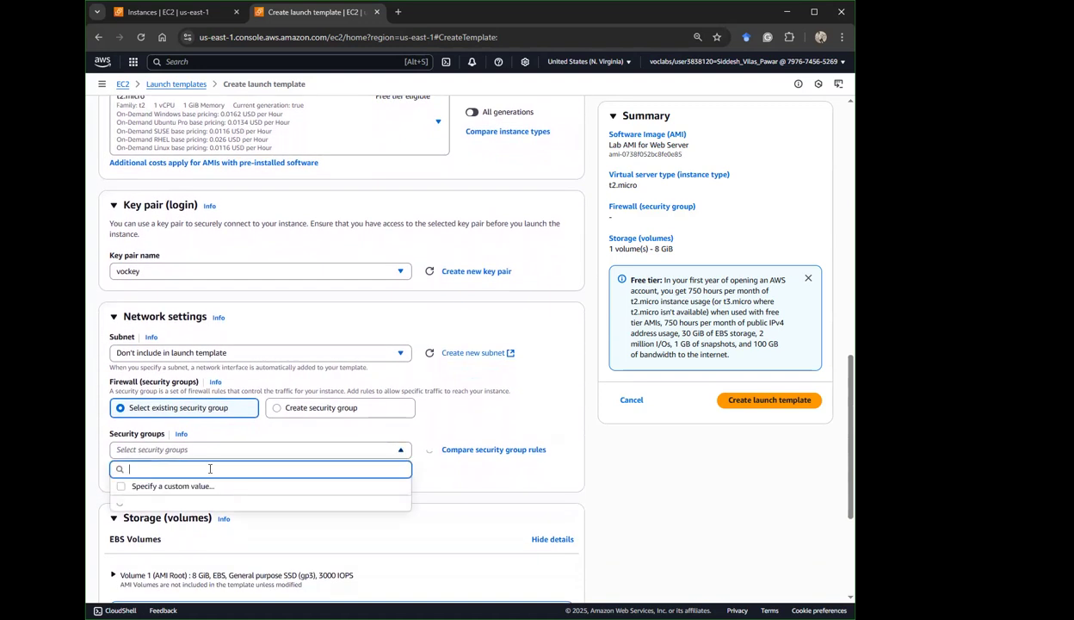
scroll(203, 557, "down", 4)
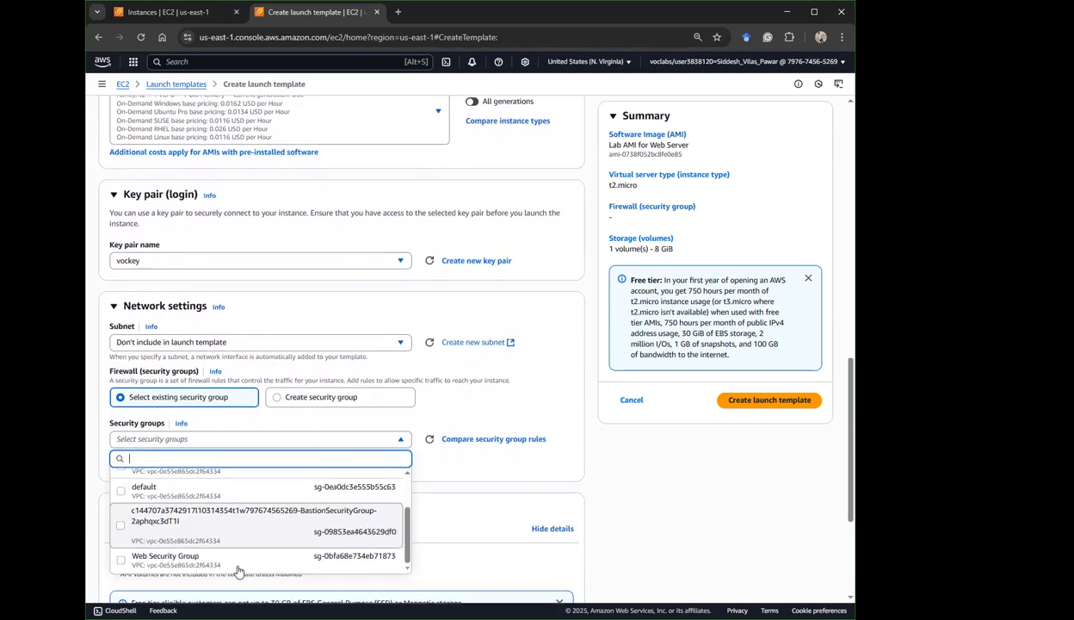
scroll(238, 564, "down", 1)
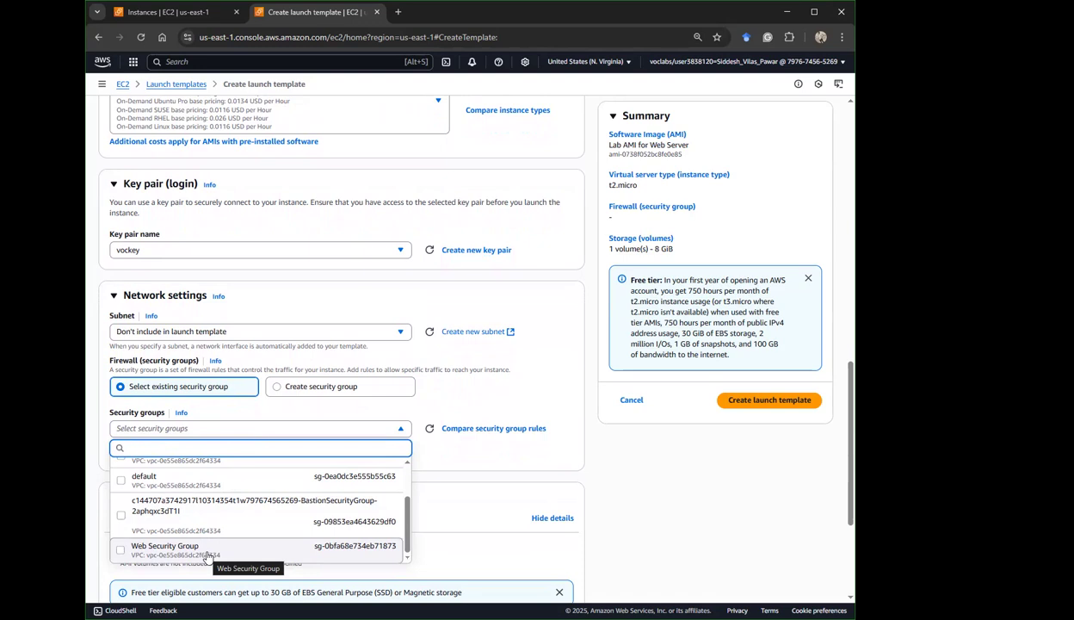
scroll(207, 542, "up", 5)
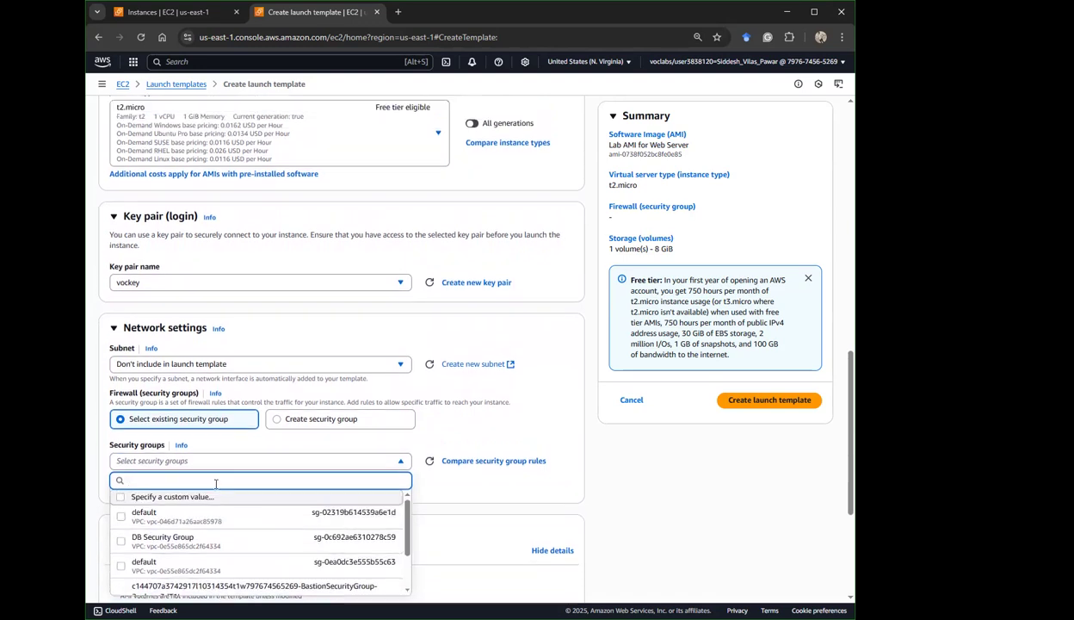
scroll(283, 526, "down", 3)
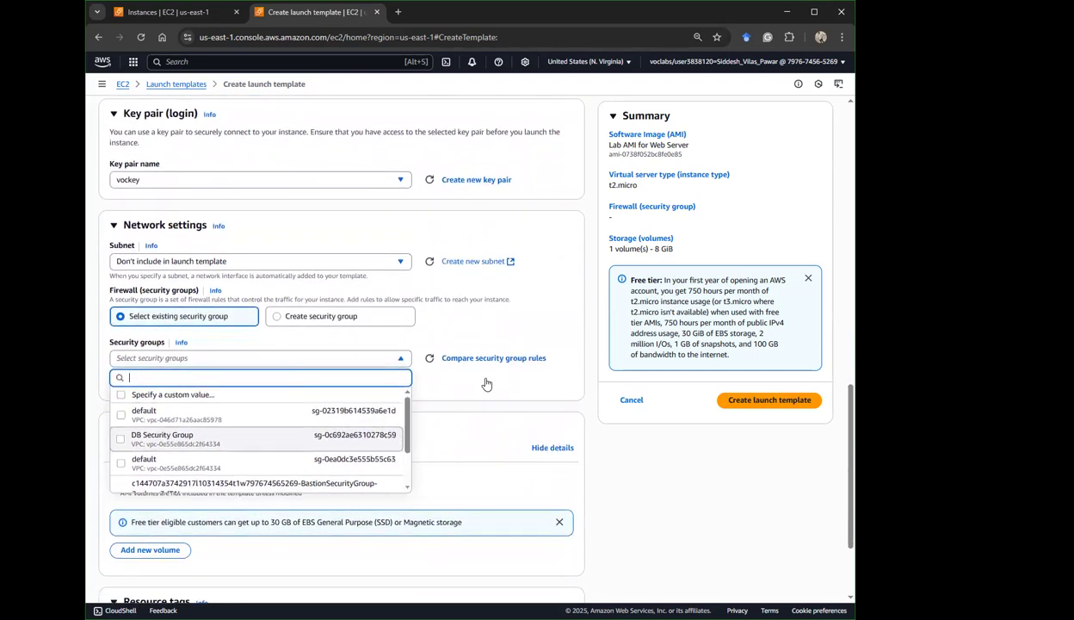
scroll(235, 437, "down", 2)
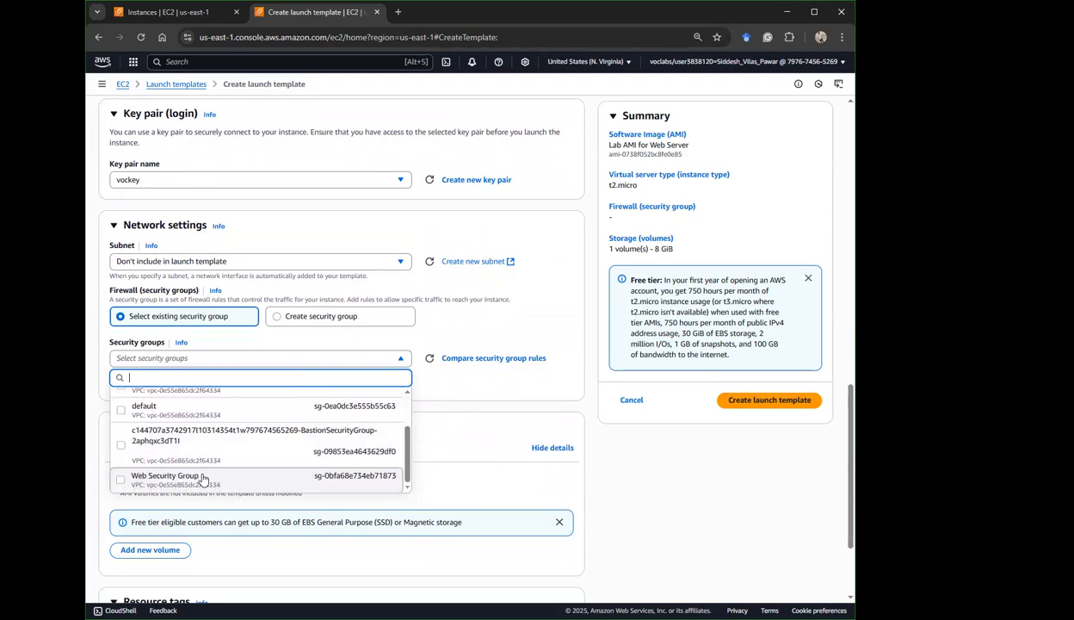
left_click(203, 480)
left_click(488, 424)
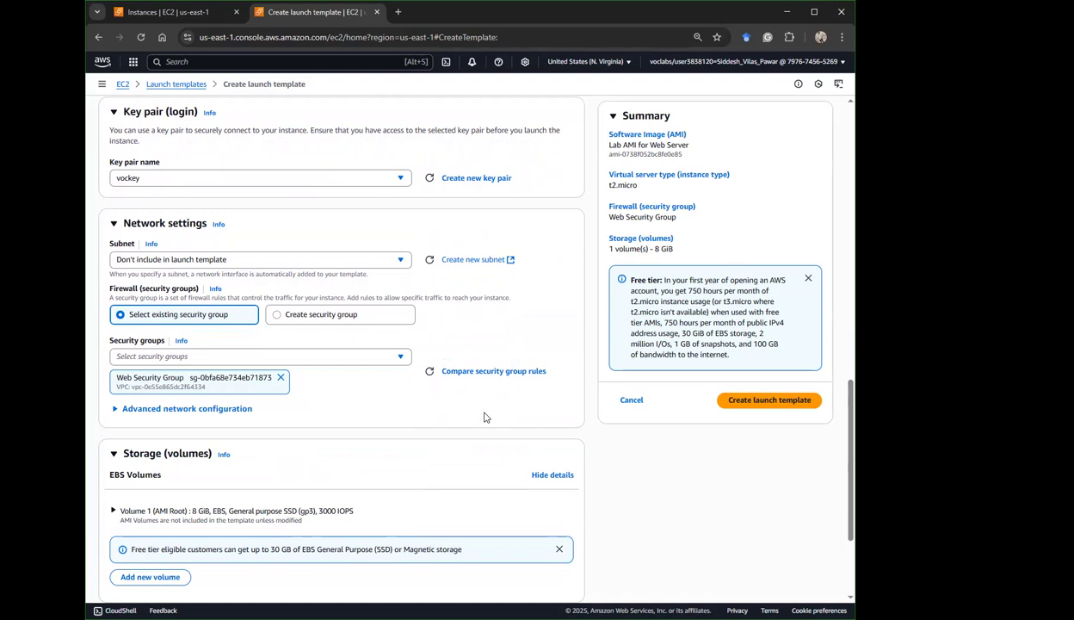
Enable detailed CloudWatch monitoring in the launch template's advanced details.
scroll(483, 418, "down", 3)
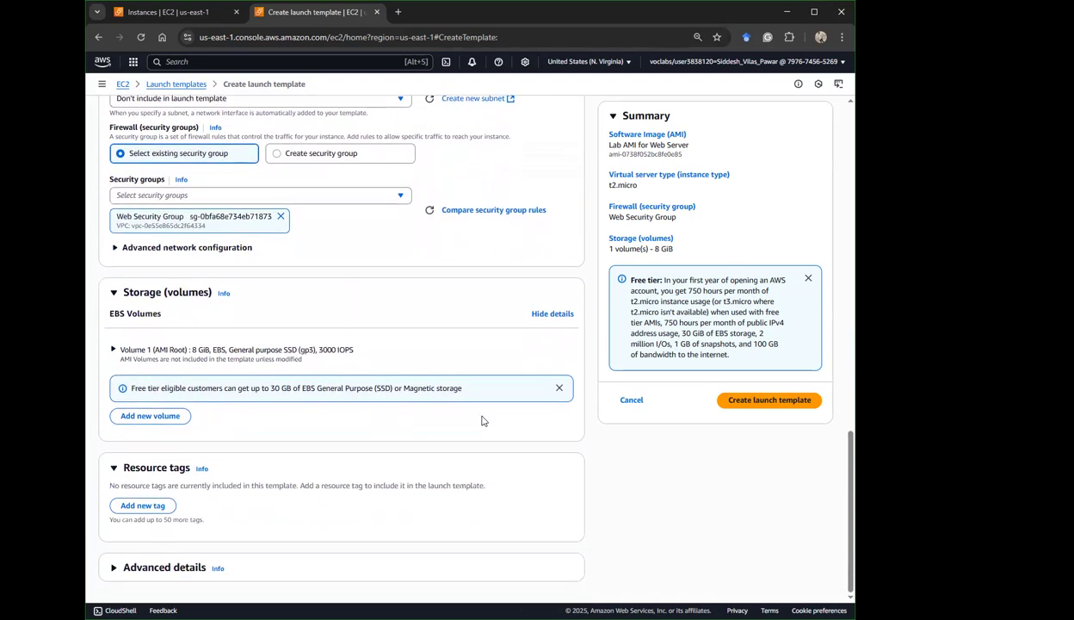
left_click(161, 567)
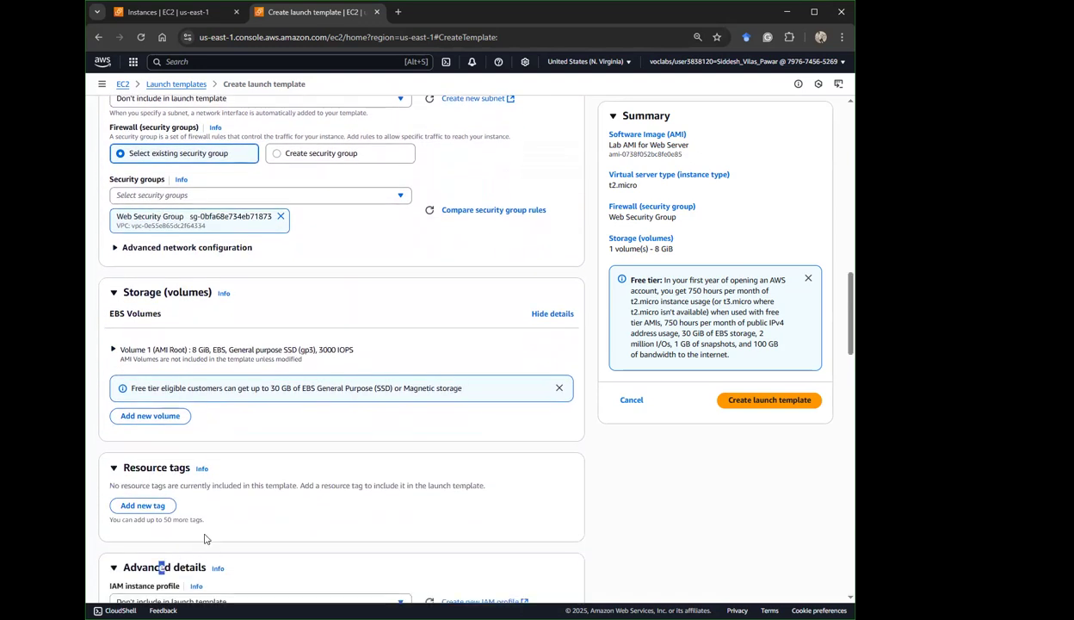
scroll(204, 537, "down", 4)
scroll(268, 443, "down", 4)
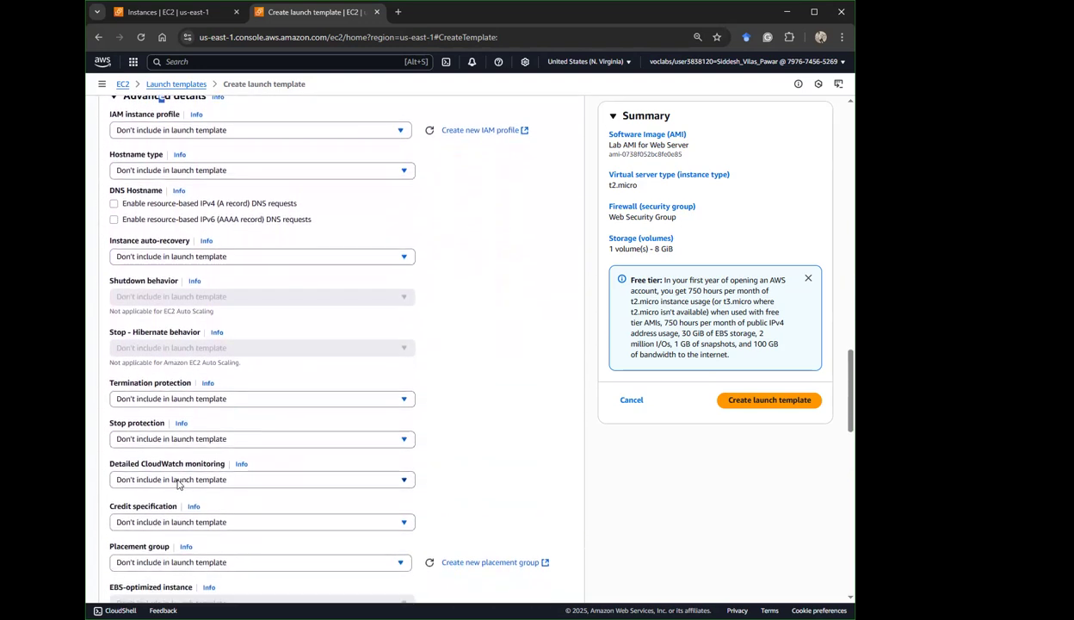
left_click(177, 482)
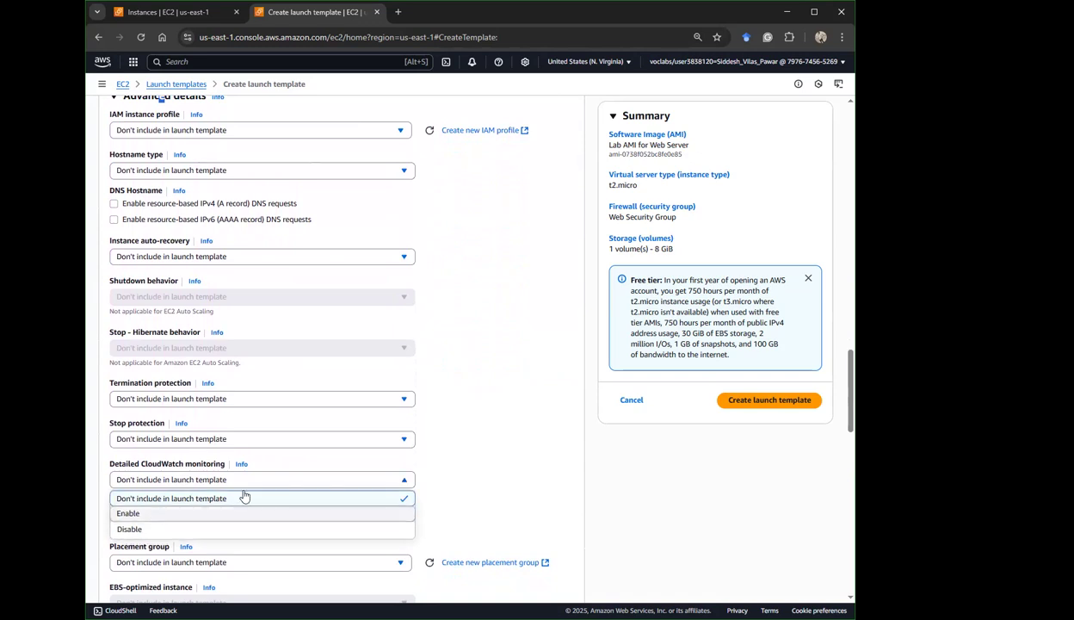
left_click(267, 511)
scroll(460, 506, "down", 3)
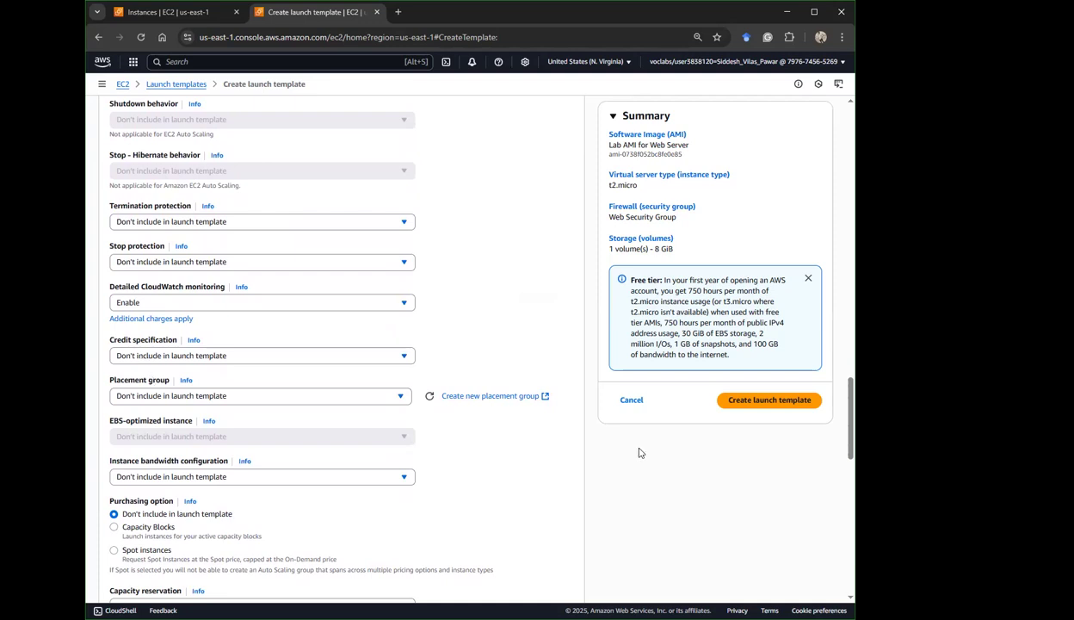
Review the remaining advanced settings, leave them at their defaults, and create the launch template.
scroll(473, 442, "up", 4)
scroll(478, 435, "down", 2)
scroll(479, 435, "down", 10)
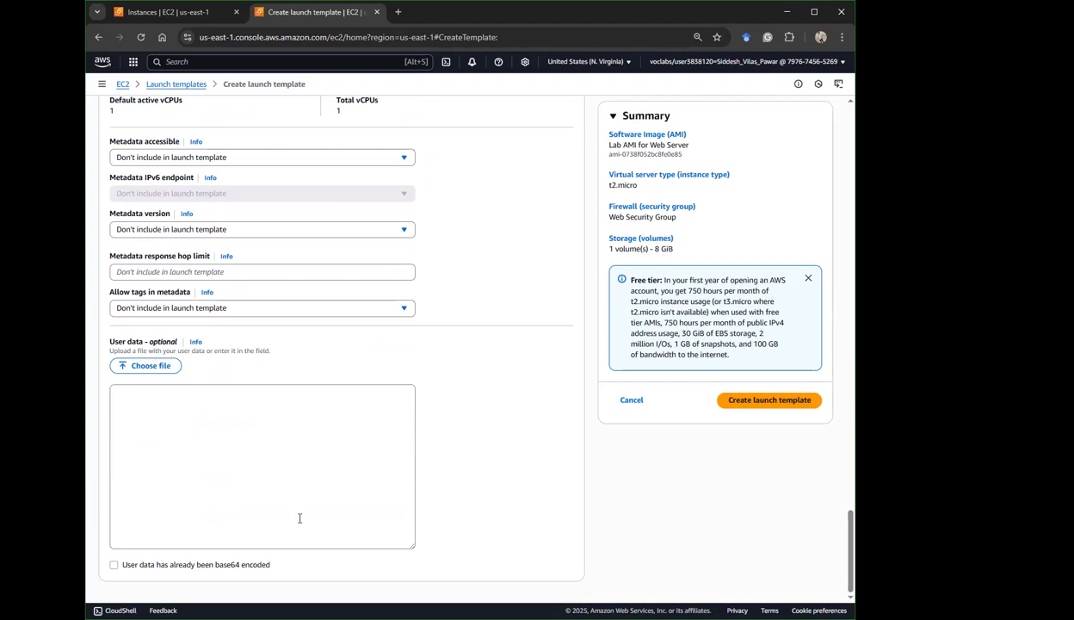
left_click(743, 403)
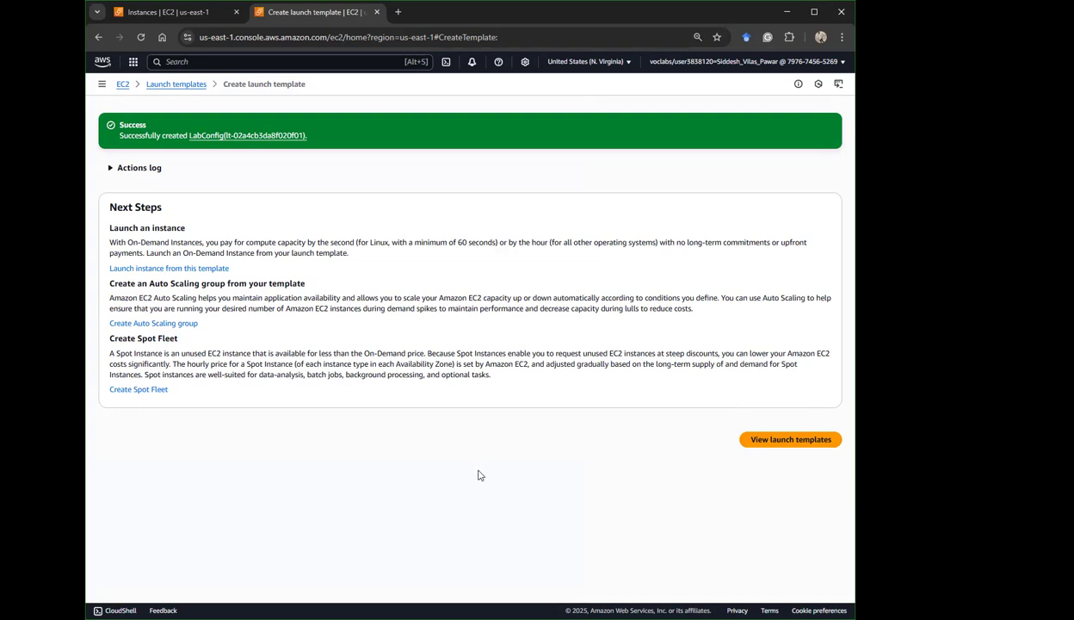
Open the LabConfig launch template's details and start creating an Auto Scaling group from it.
left_click(200, 136)
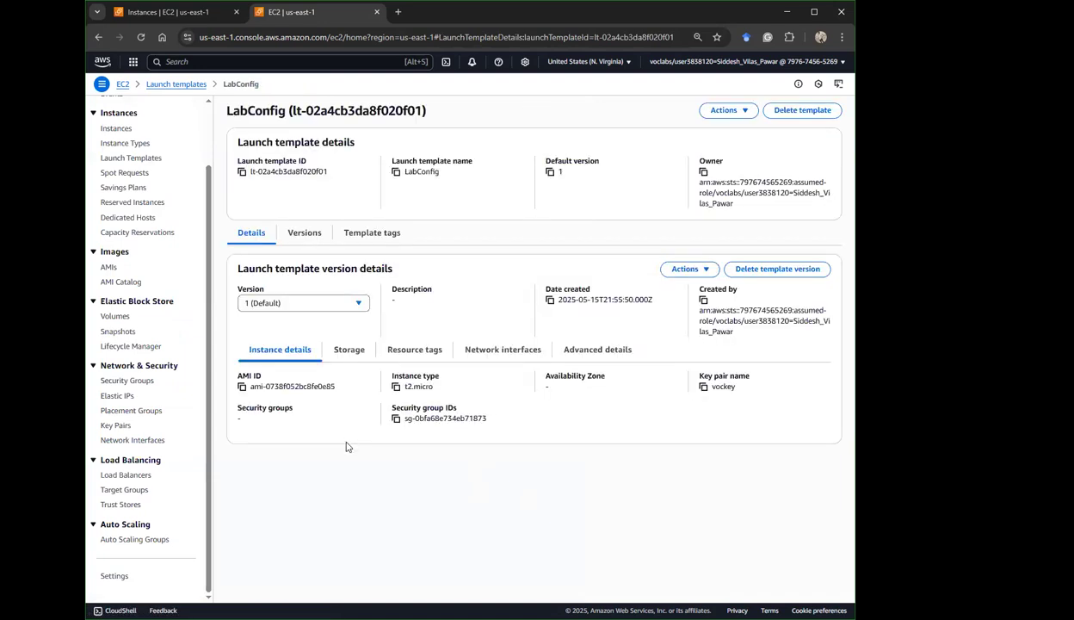
left_click(718, 112)
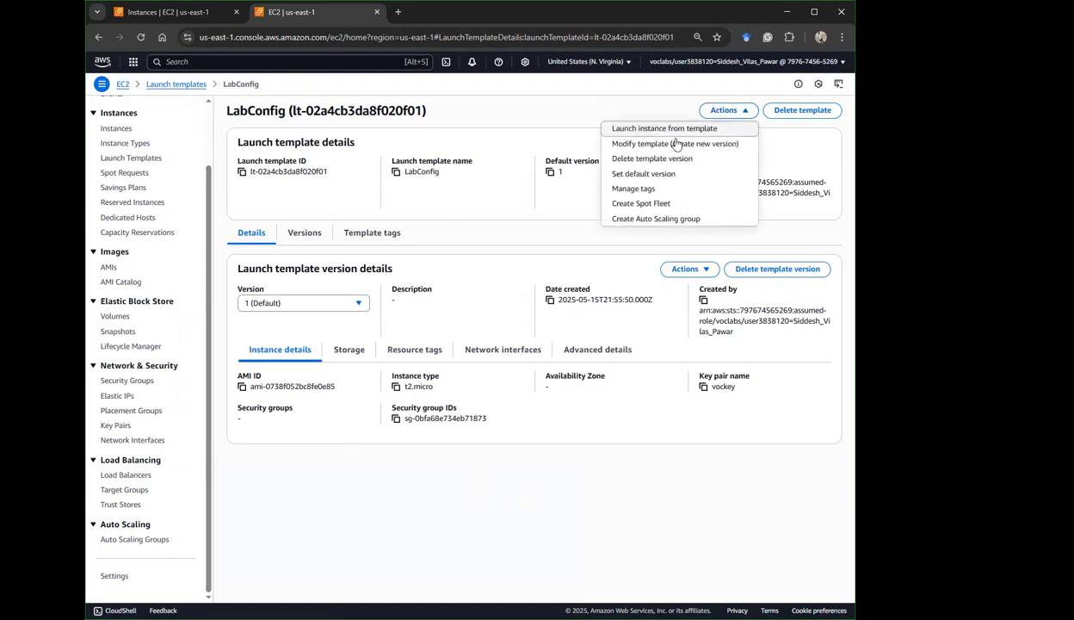
left_click(657, 219)
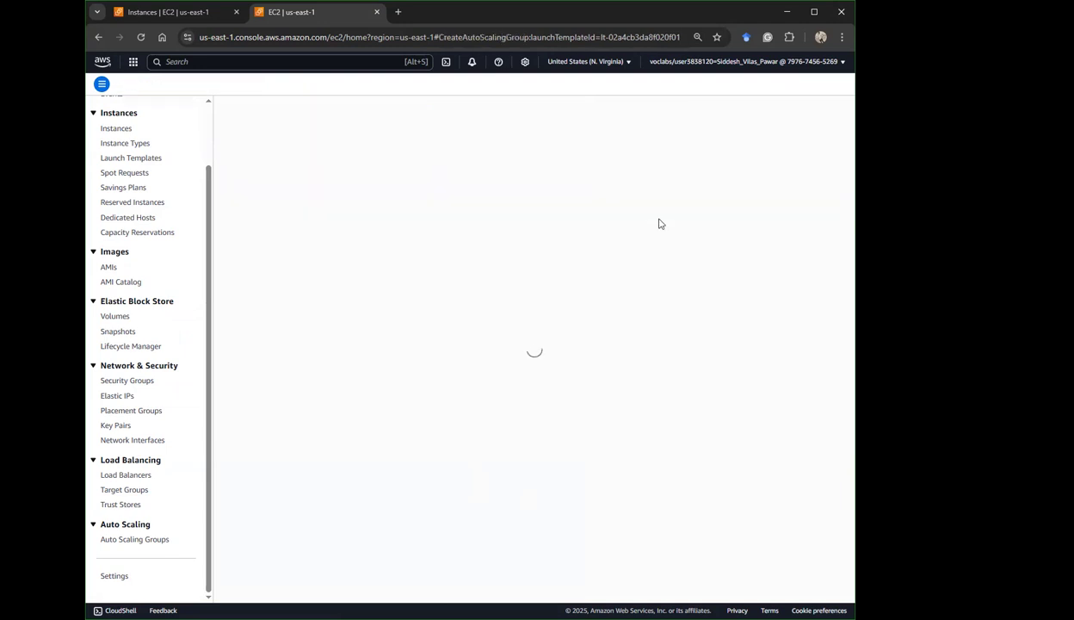
Name the group Lab Auto Scaling Group, keep the LabConfig template's default version, and continue to the instance launch options.
left_click(553, 222)
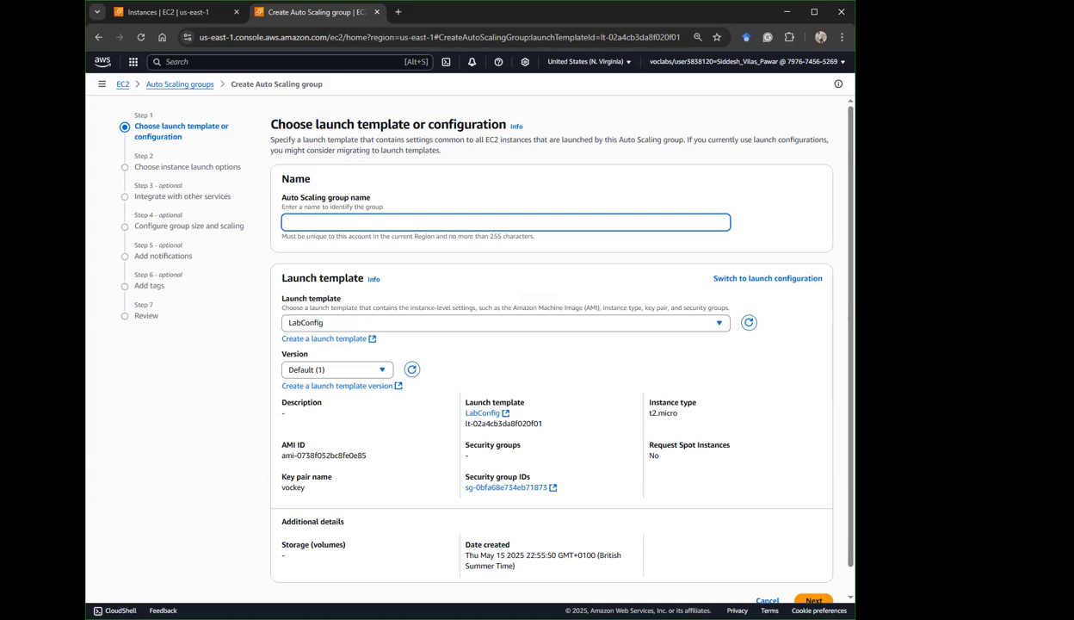
type("Lab Auto Scaling Group")
scroll(366, 402, "down", 1)
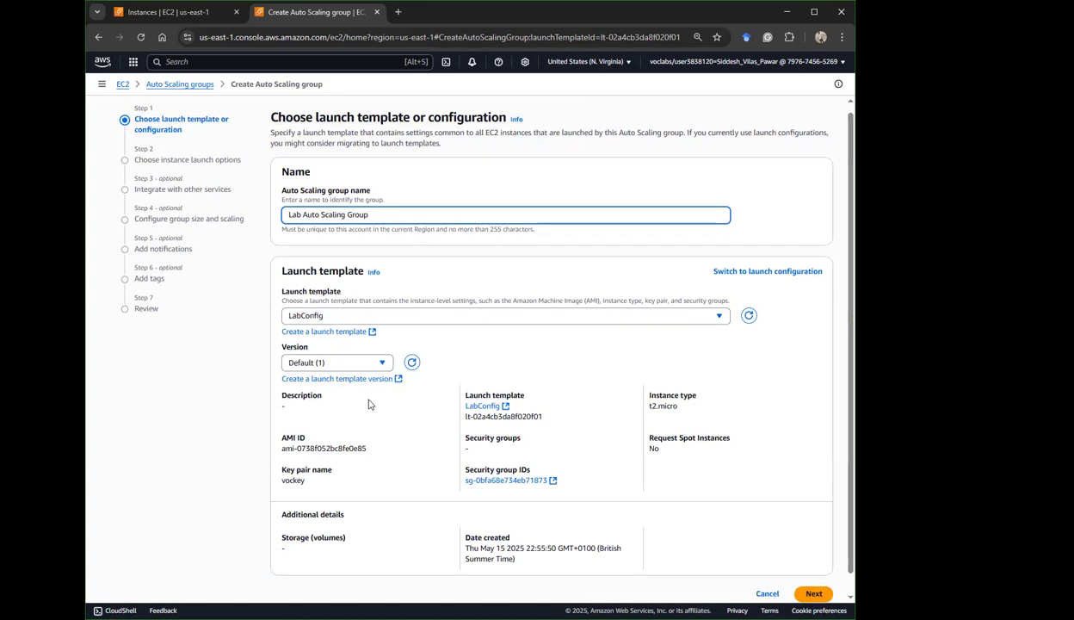
left_click(812, 572)
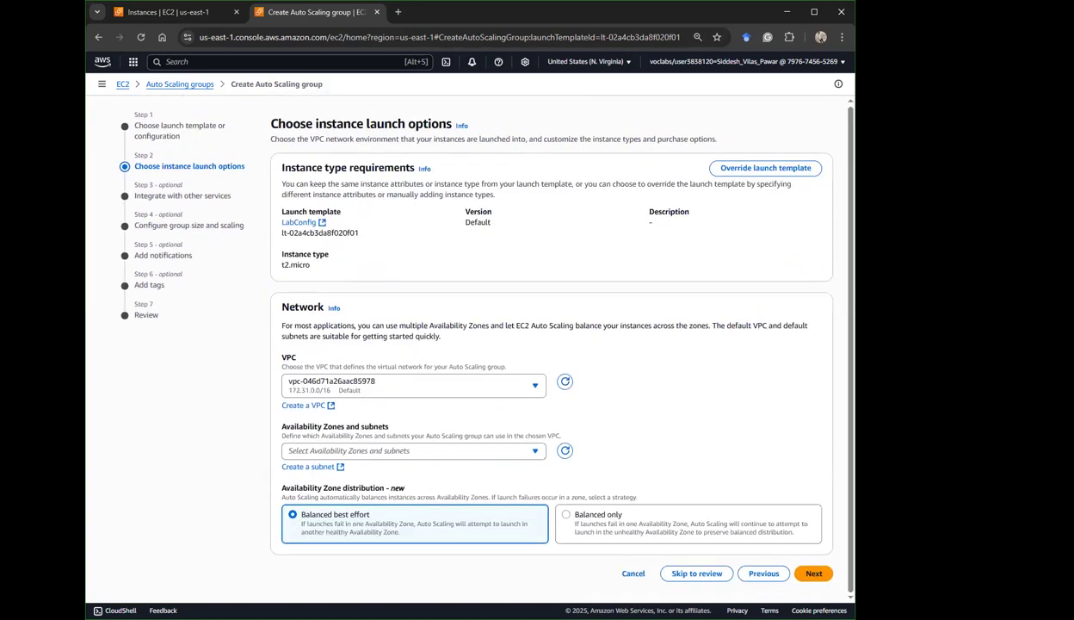
Select Lab VPC as the network for the Auto Scaling group.
left_click(358, 383)
left_click(337, 452)
left_click(383, 381)
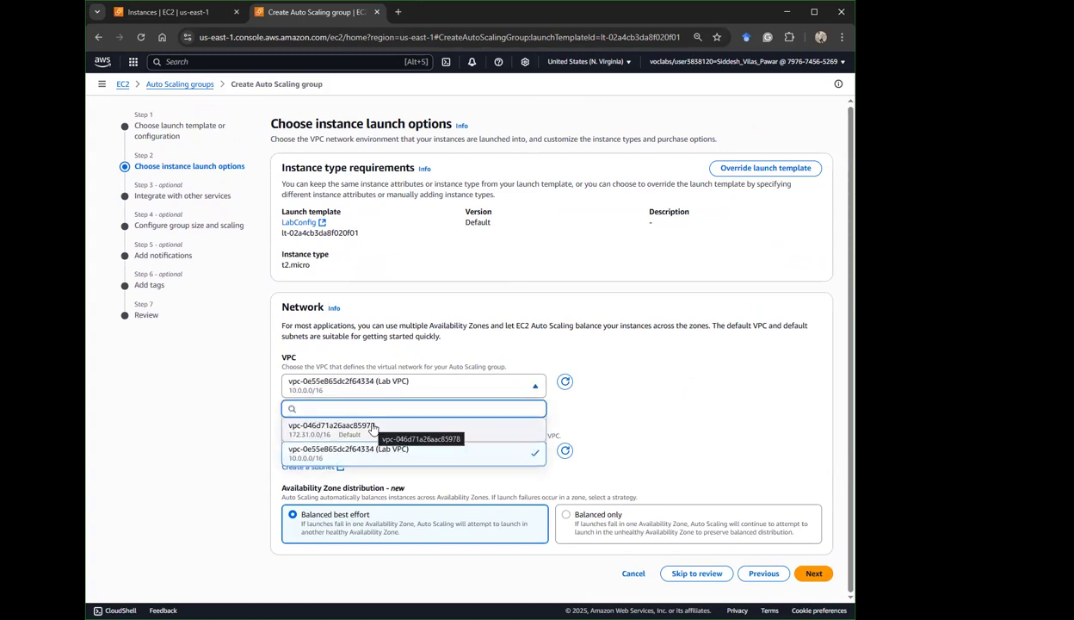
left_click(822, 383)
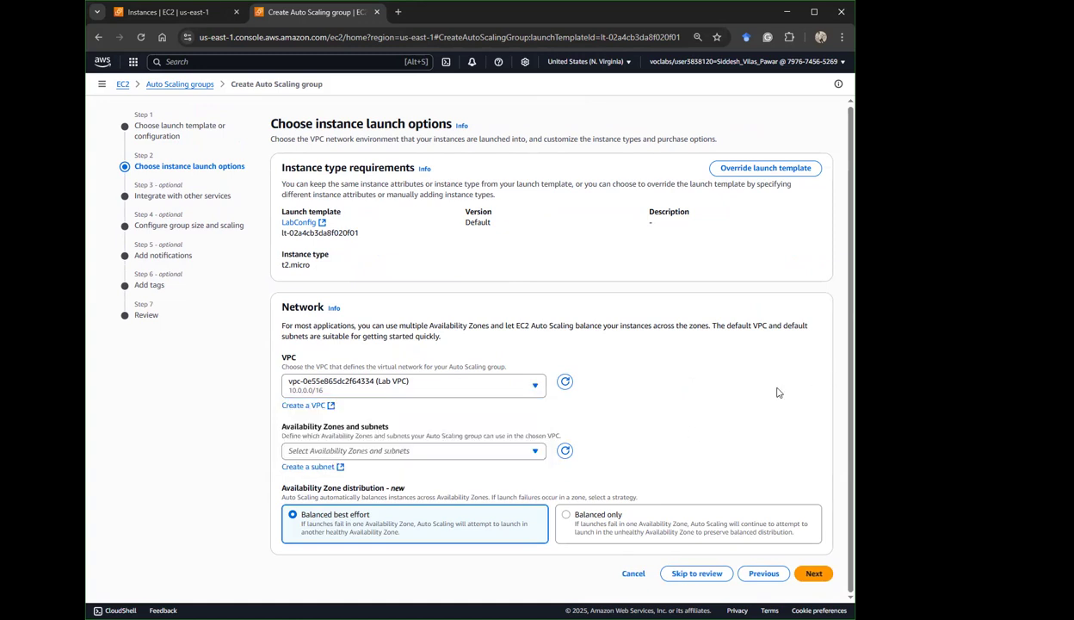
Choose Private Subnet 1 (us-east-1a) and Private Subnet 2 (us-east-1b) for the group and continue to service integration.
left_click(441, 453)
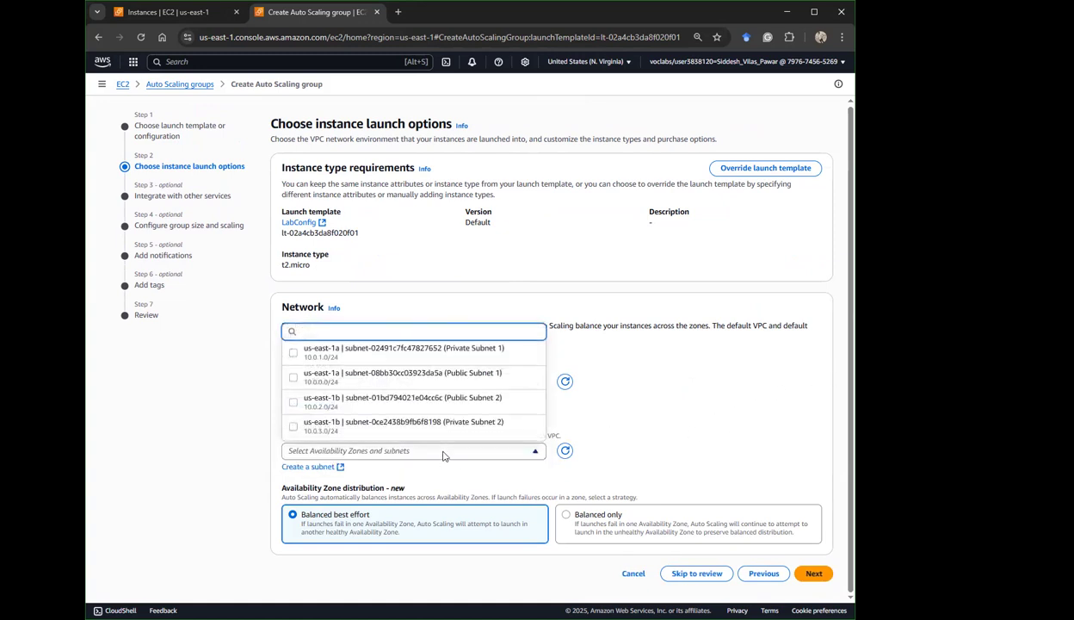
left_click(444, 454)
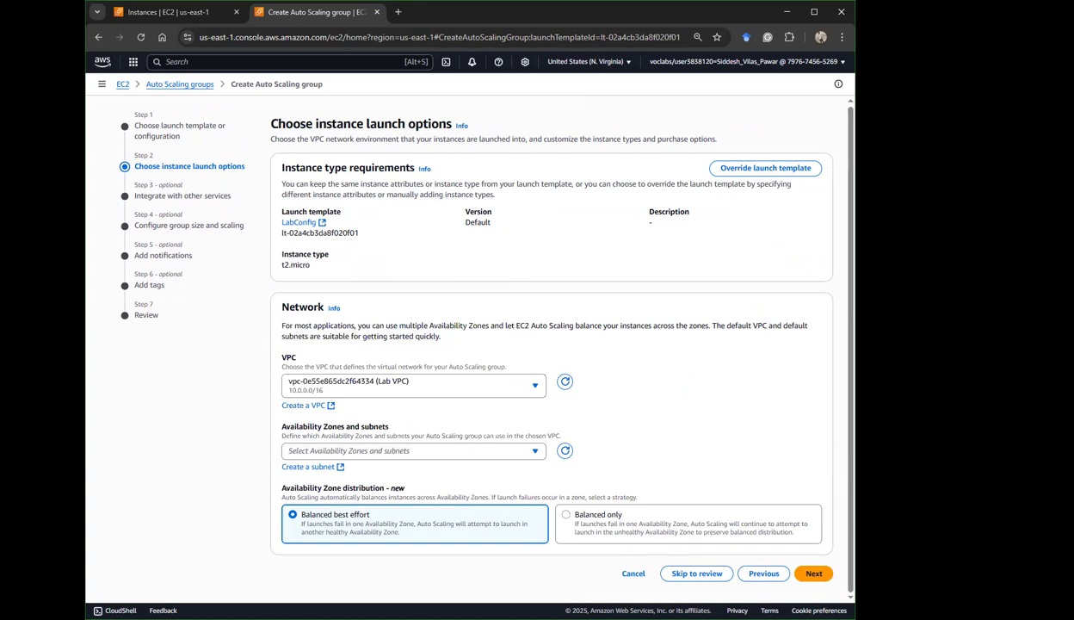
left_click(430, 451)
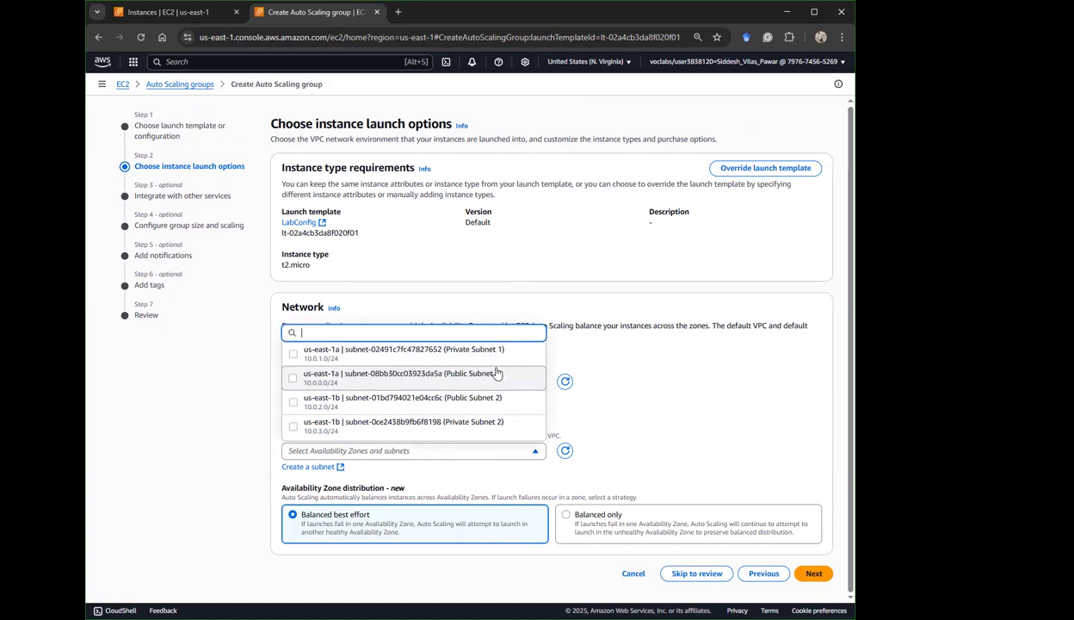
left_click(428, 353)
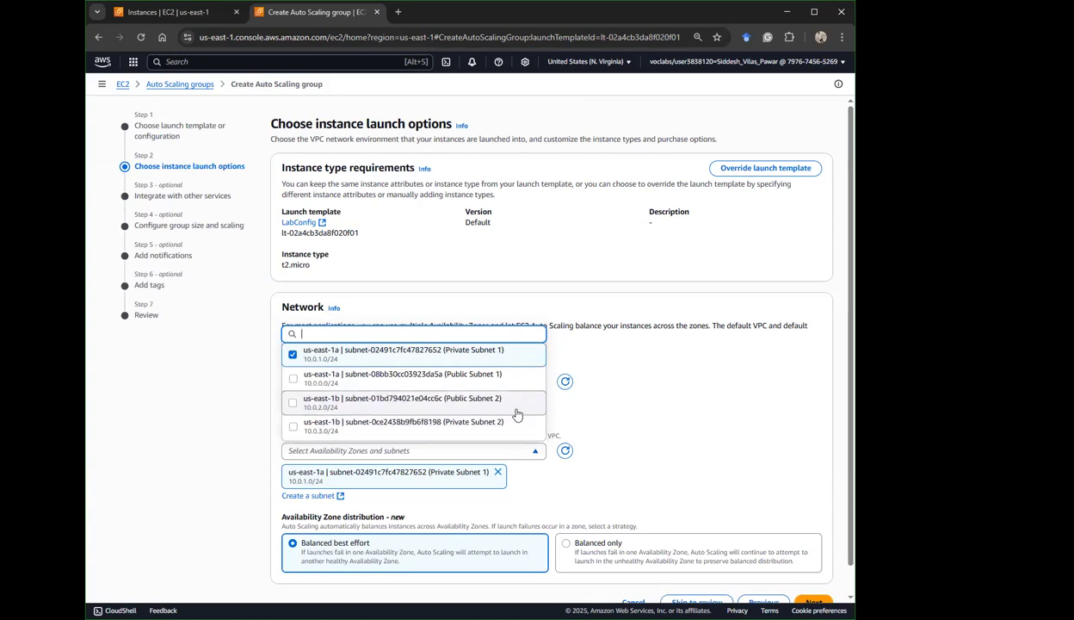
left_click(511, 423)
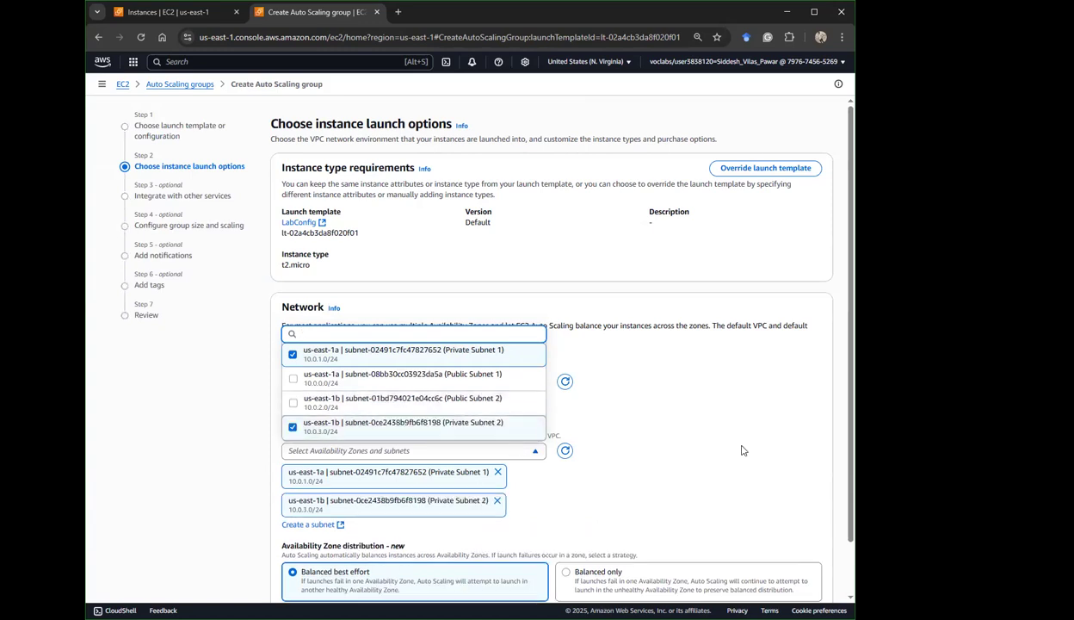
scroll(743, 450, "down", 1)
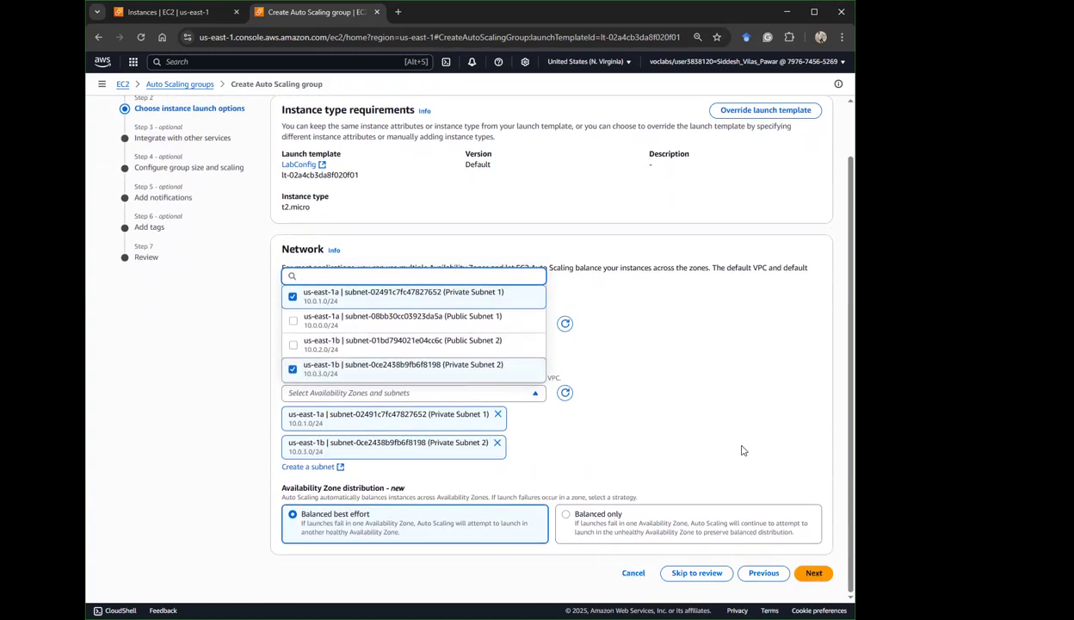
left_click(812, 572)
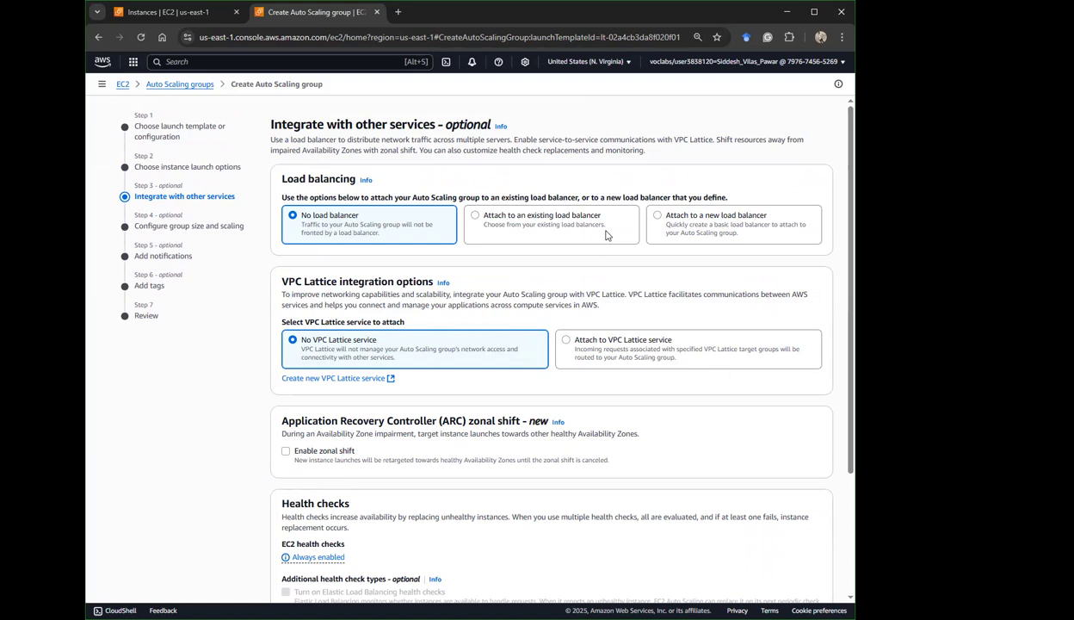
Attach the group to an existing load balancer through the LabGroup | HTTP target group, leaving VPC Lattice and zonal shift at their defaults.
left_click(606, 235)
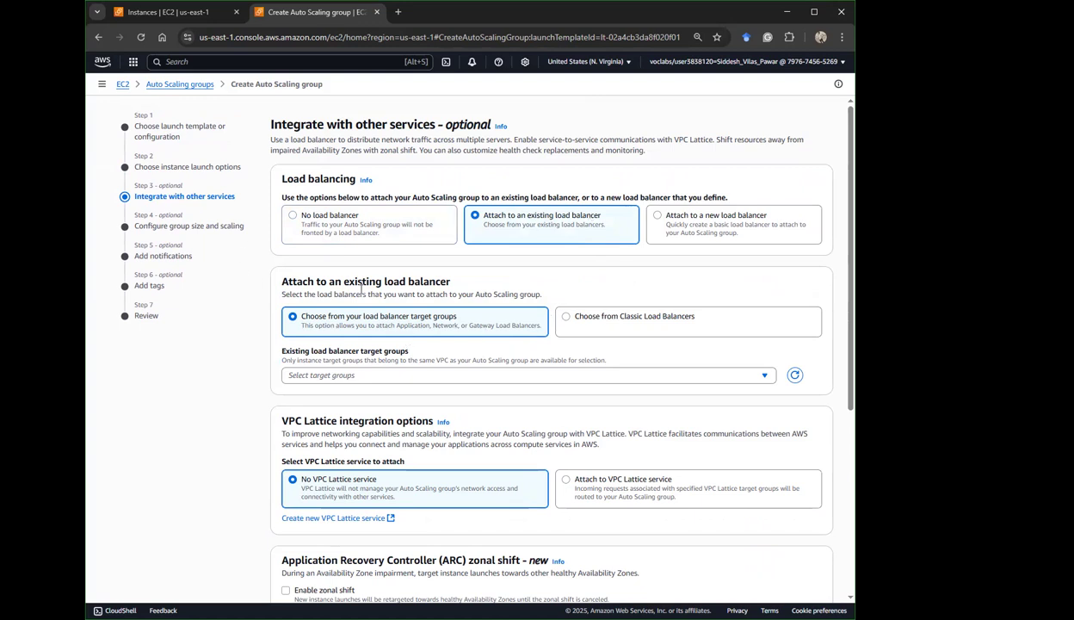
left_click(435, 376)
left_click(400, 416)
scroll(455, 339, "down", 3)
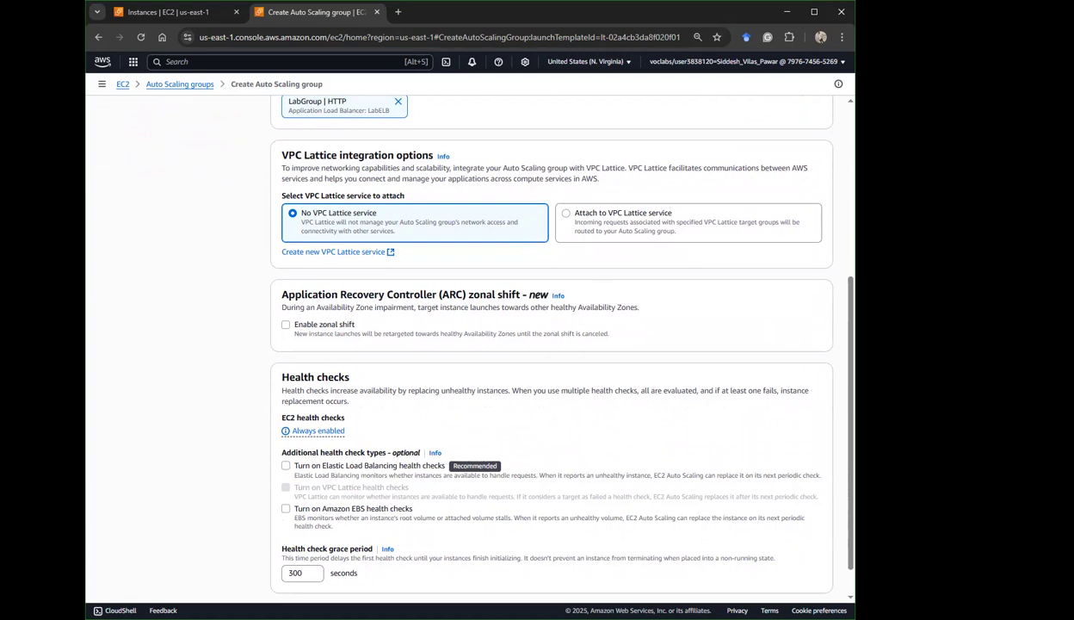
scroll(349, 318, "up", 3)
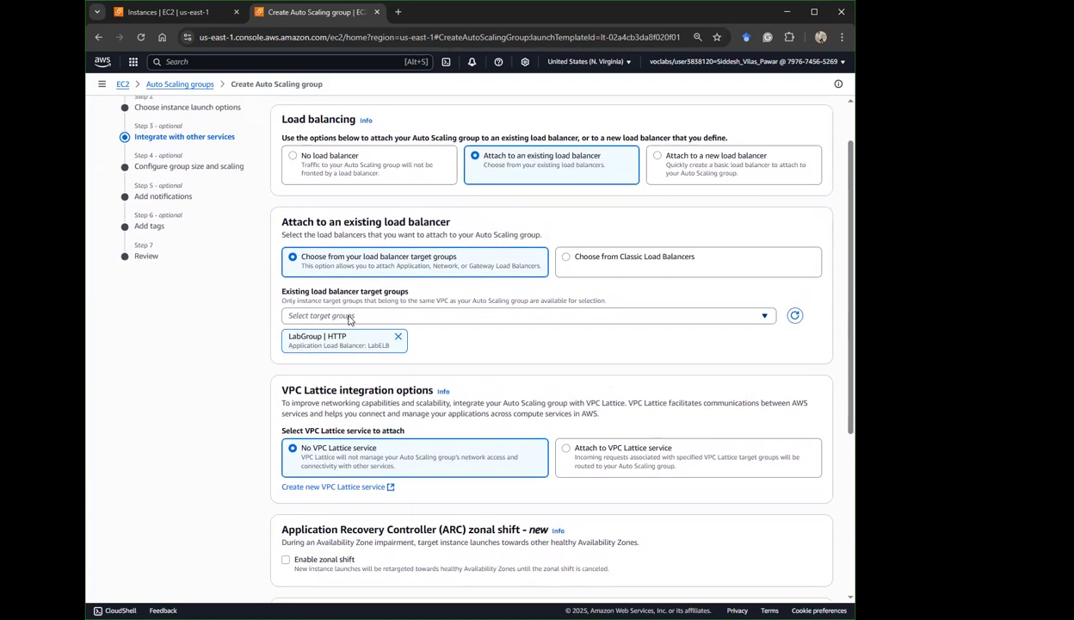
scroll(362, 296, "down", 2)
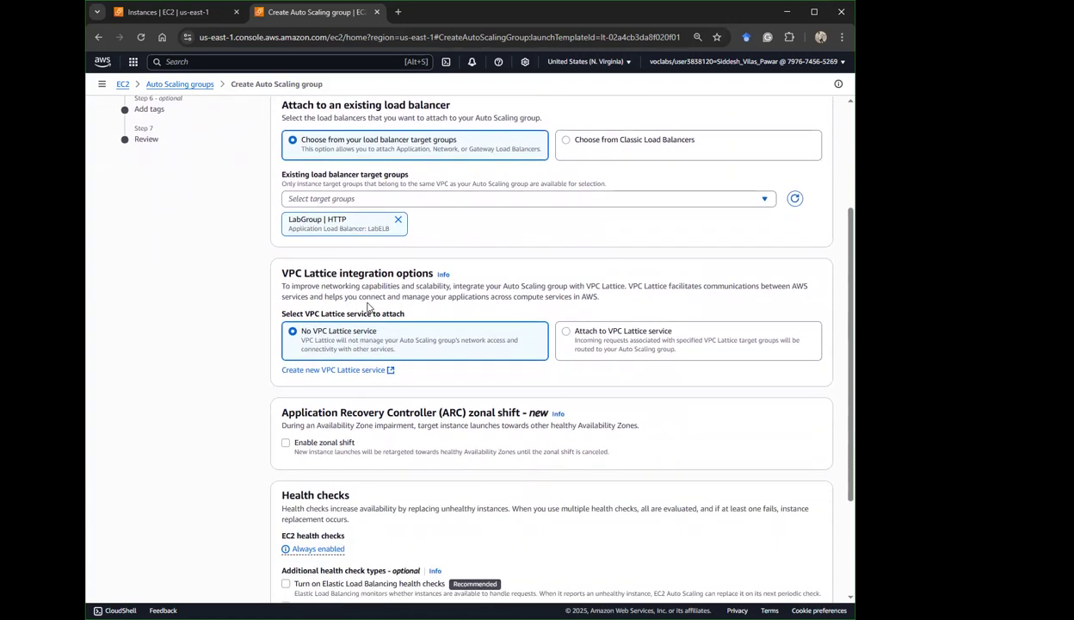
scroll(357, 297, "down", 3)
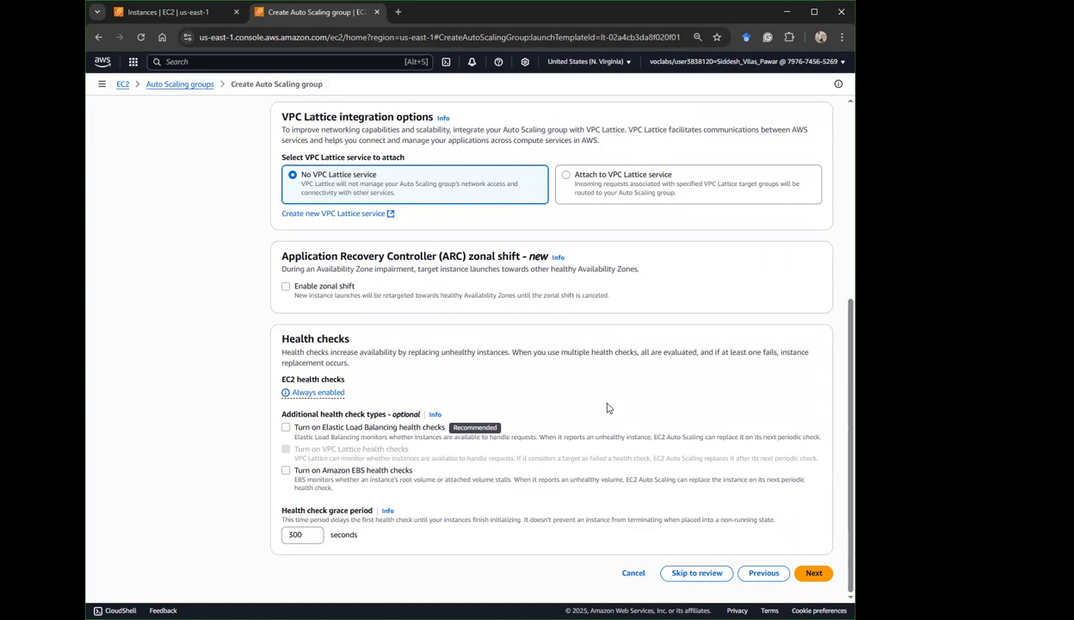
scroll(607, 404, "up", 5)
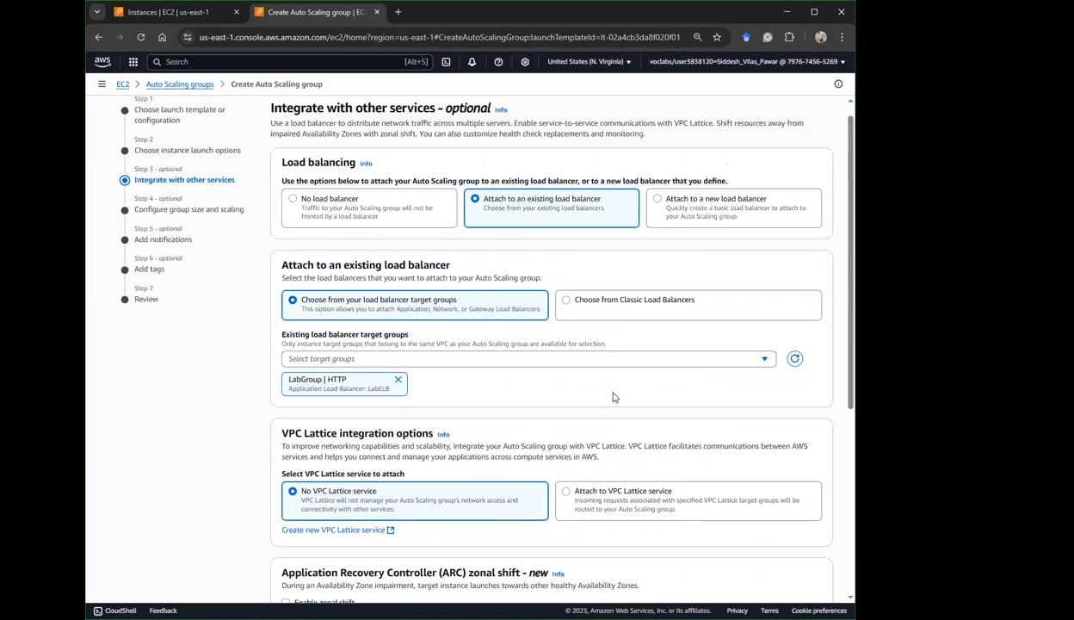
scroll(614, 397, "down", 5)
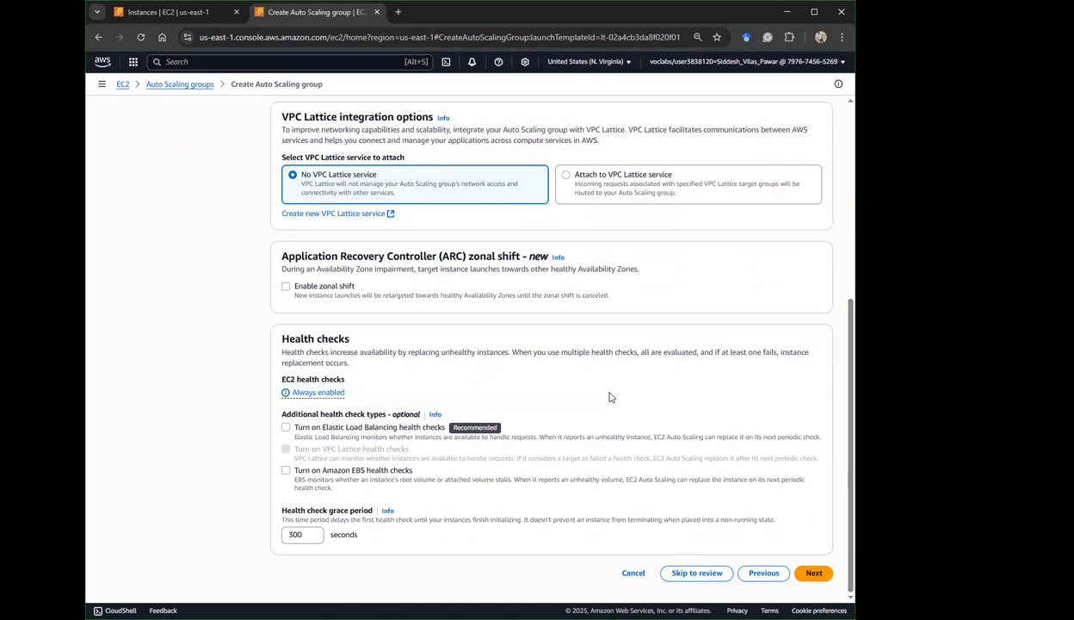
Turn on Elastic Load Balancing health checks and continue to the group size and scaling settings.
left_click(324, 431)
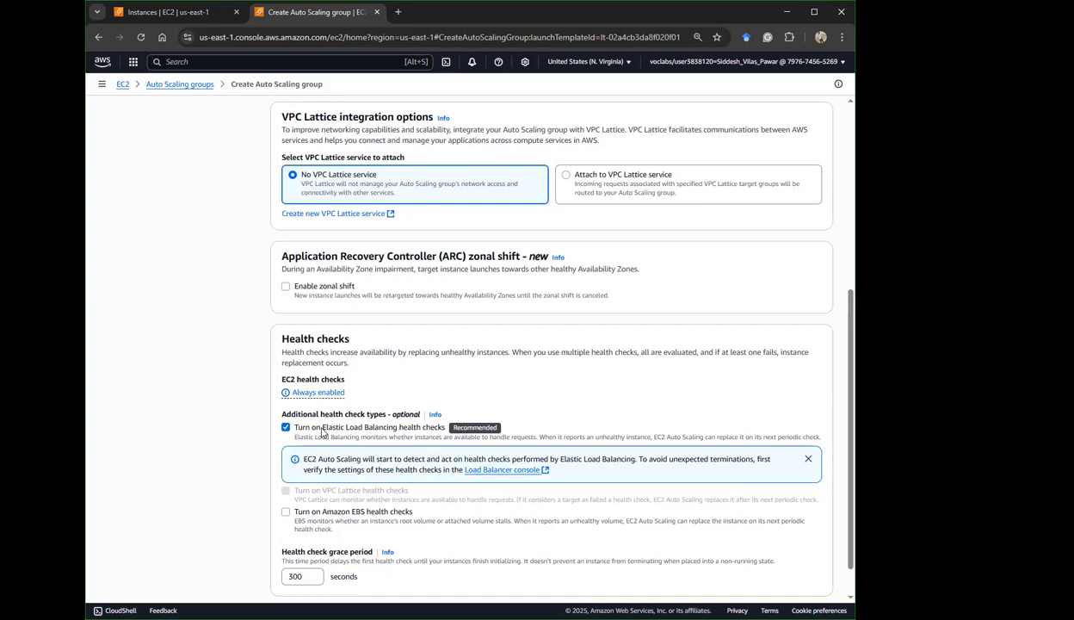
scroll(516, 508, "down", 1)
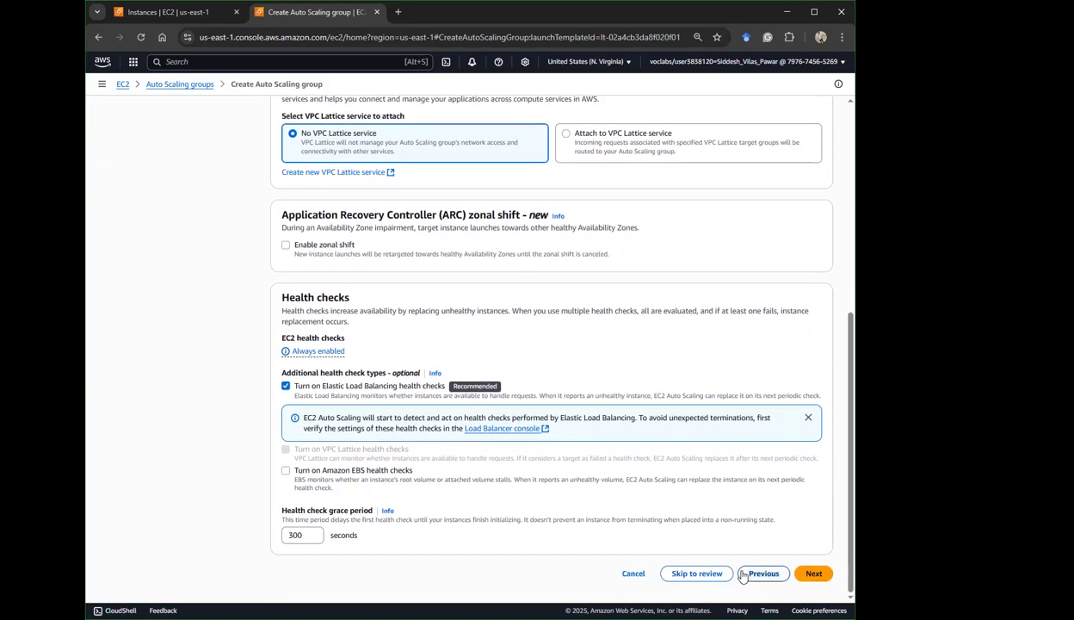
left_click(814, 573)
Try to enable group metrics collection within CloudWatch in the additional settings.
scroll(761, 445, "down", 10)
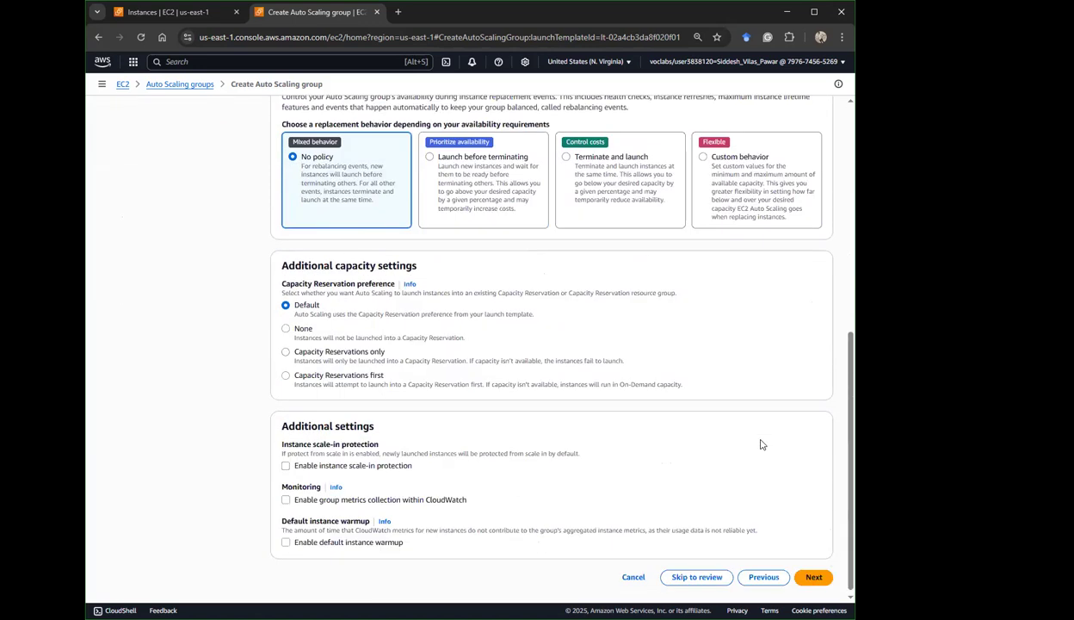
scroll(742, 436, "down", 1)
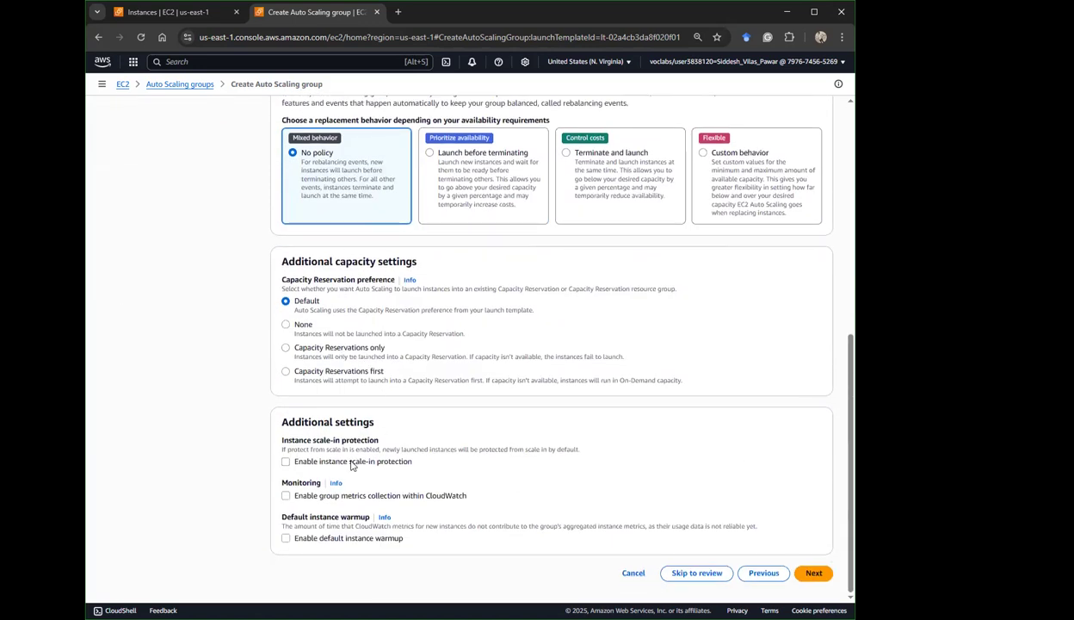
left_click(321, 494)
Return to the service integration settings and turn off Elastic Load Balancing health checks.
left_click(752, 573)
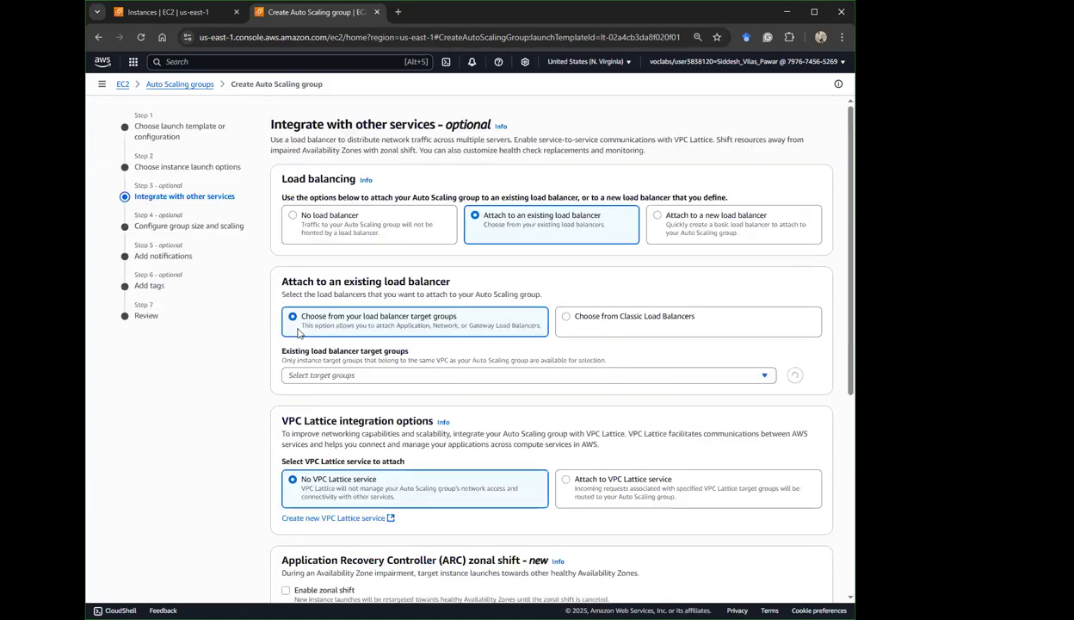
scroll(667, 538, "down", 5)
left_click(285, 386)
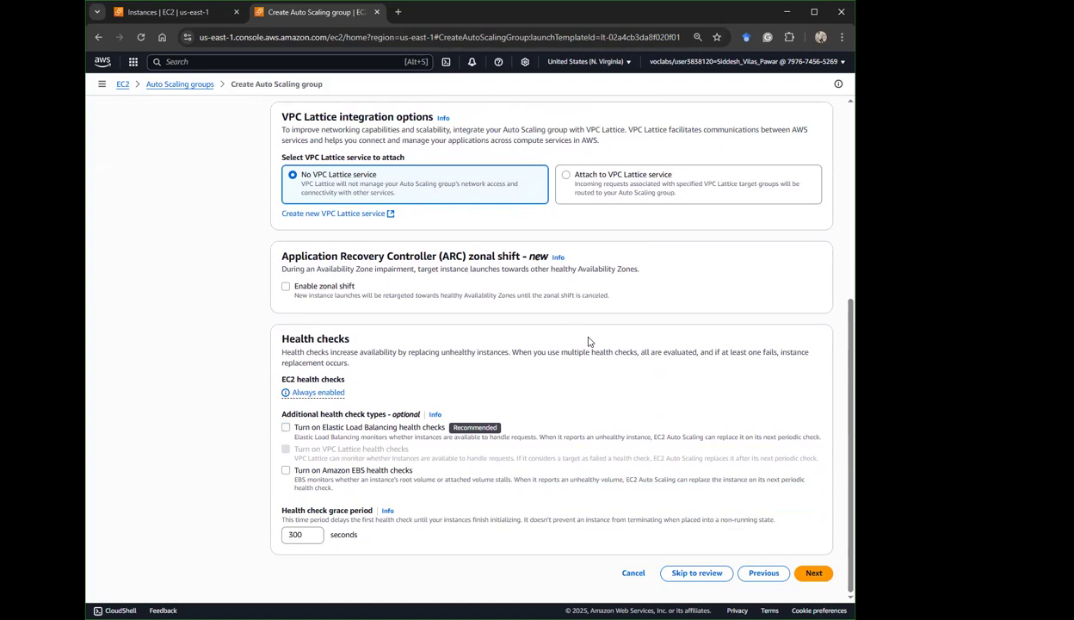
Enable group metrics collection within CloudWatch in the group size and scaling settings and continue to notifications.
left_click(813, 573)
scroll(443, 357, "down", 1)
scroll(444, 358, "down", 5)
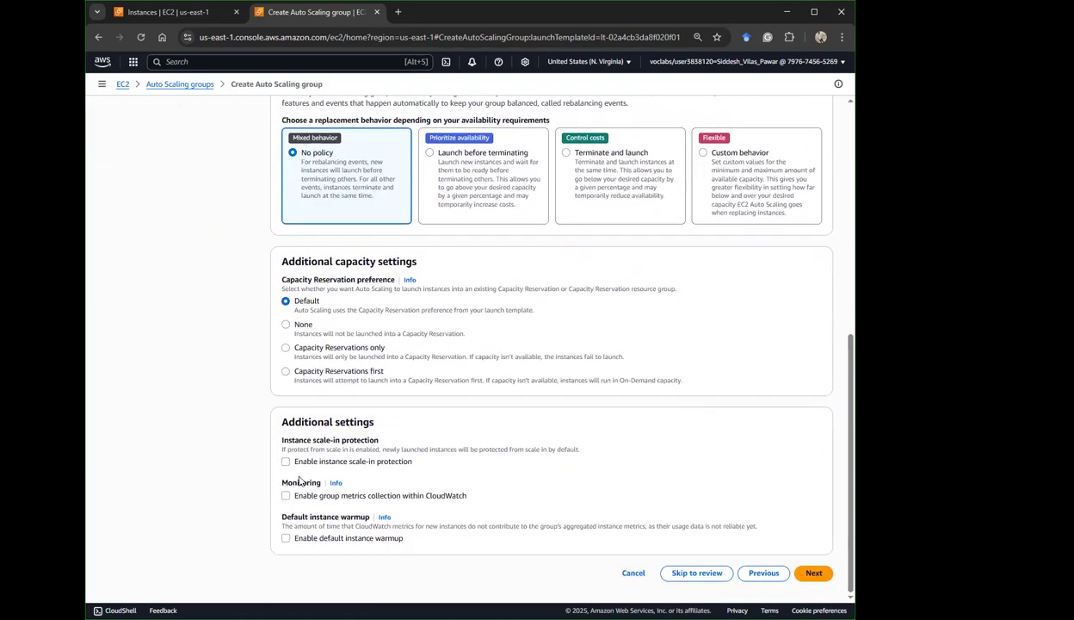
scroll(342, 334, "up", 4)
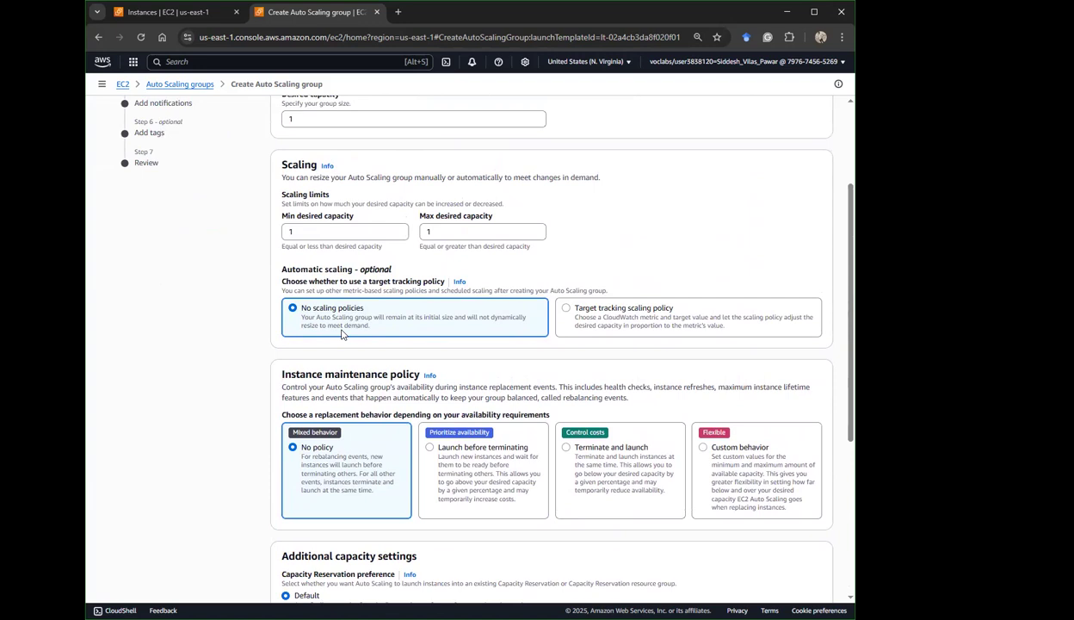
scroll(341, 334, "up", 2)
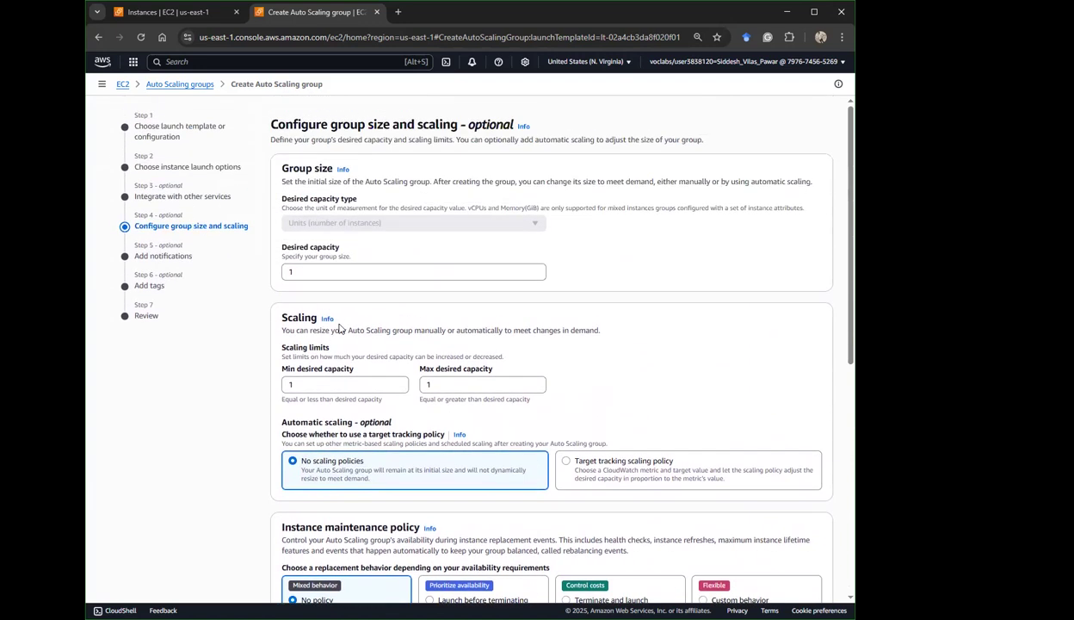
scroll(339, 325, "down", 5)
scroll(338, 324, "down", 2)
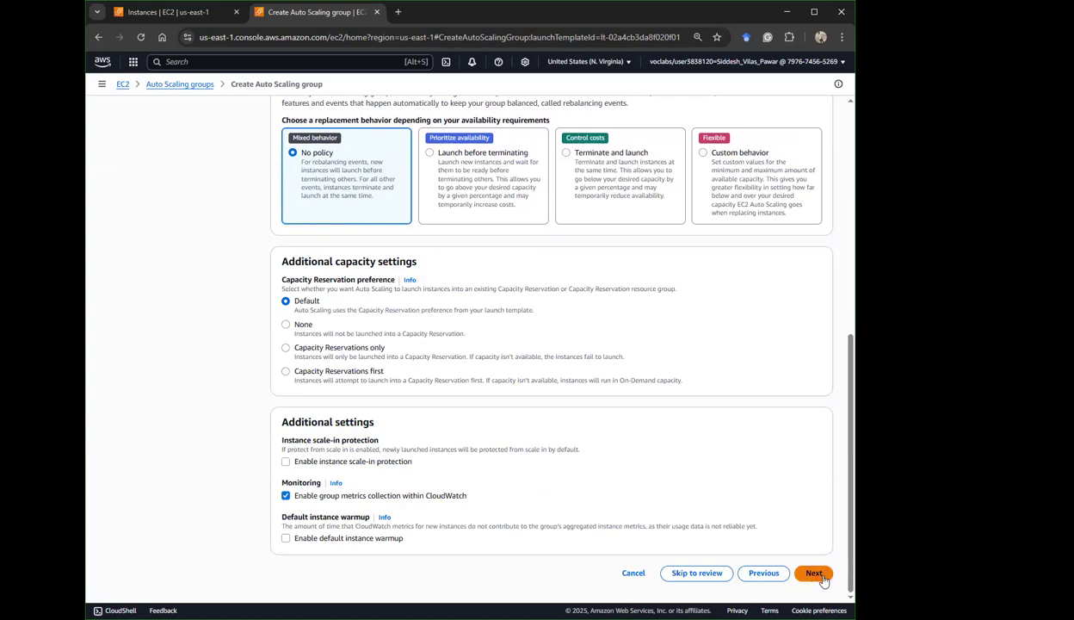
left_click(813, 573)
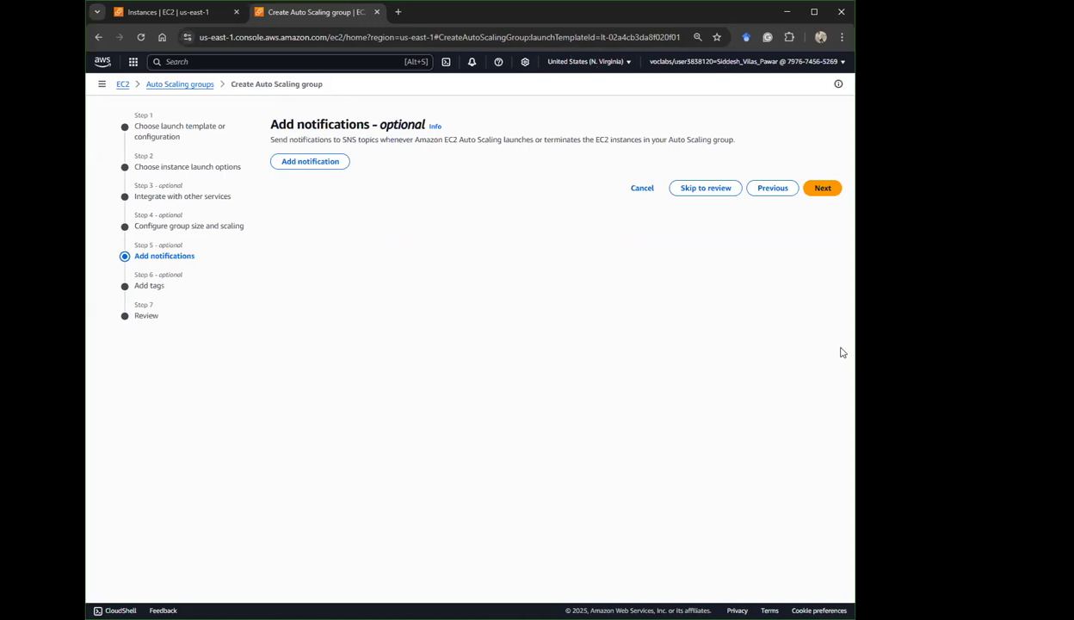
Look at the tags step, go back to recheck the capacity, scaling and monitoring settings, and return to notifications.
left_click(809, 191)
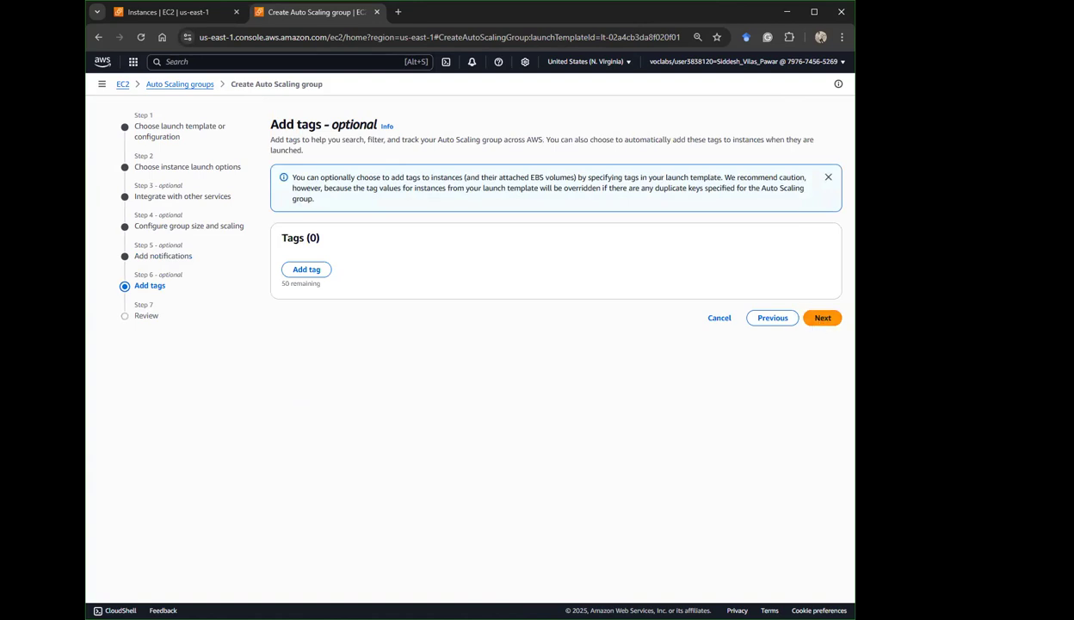
left_click(774, 318)
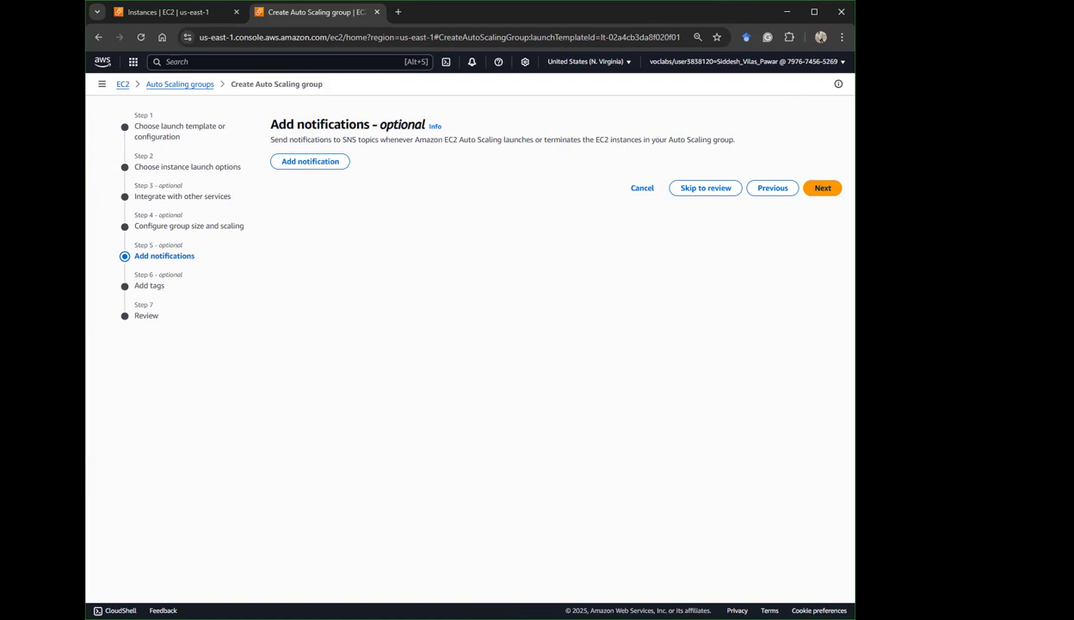
left_click(758, 188)
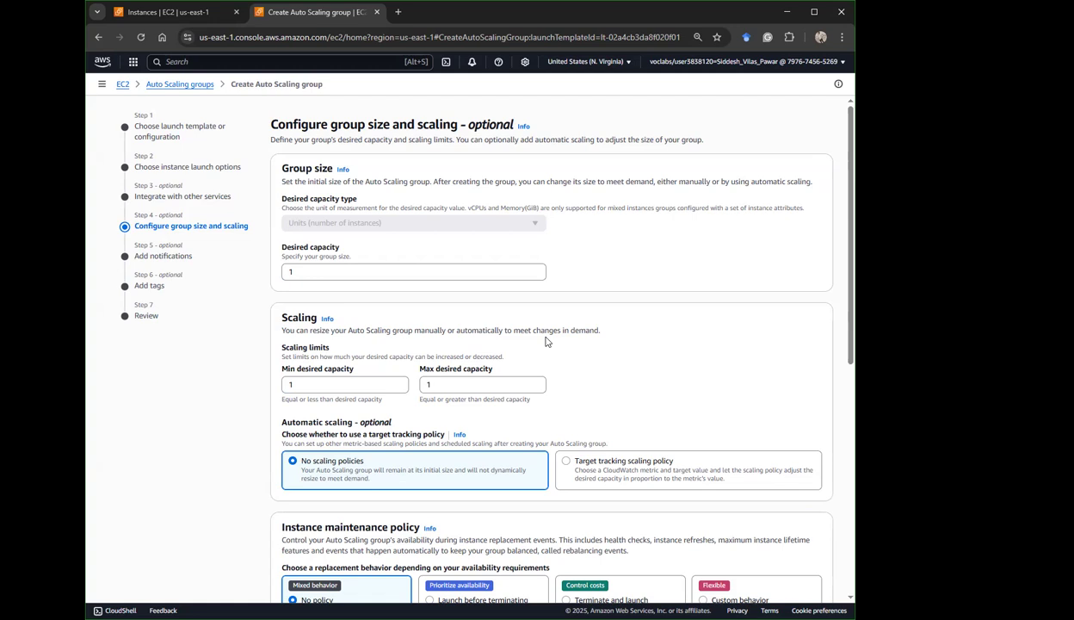
scroll(546, 341, "down", 4)
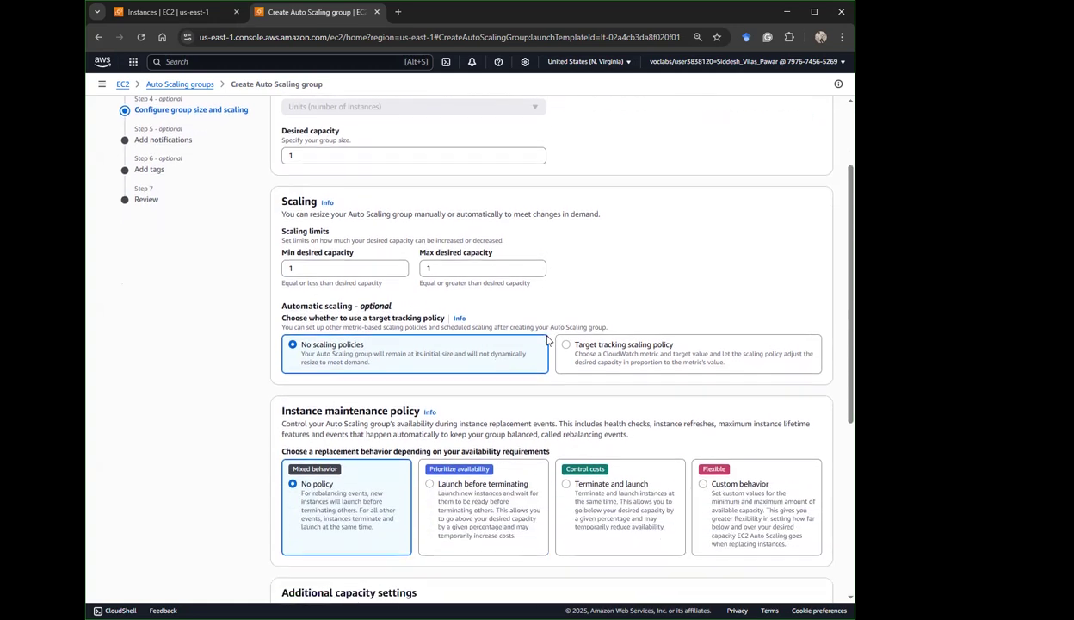
scroll(546, 340, "down", 2)
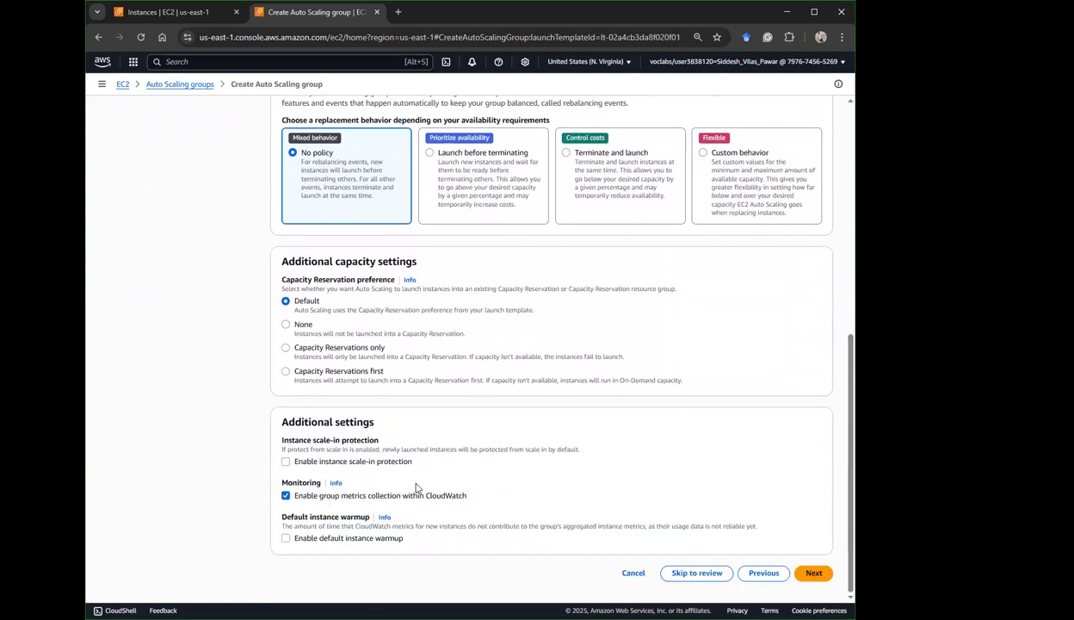
scroll(422, 473, "up", 3)
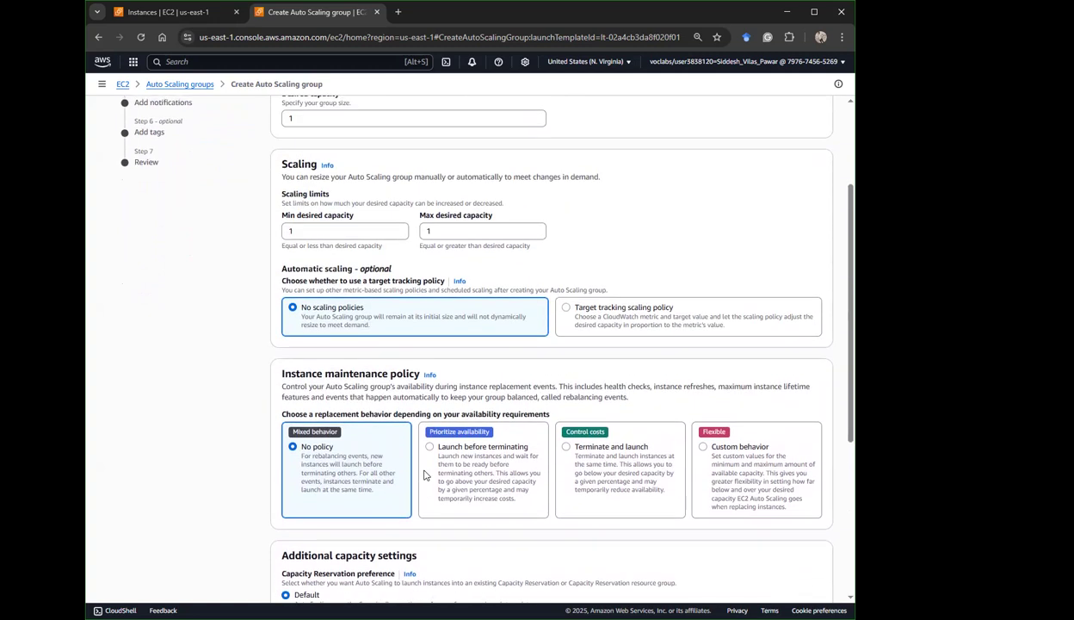
scroll(423, 474, "up", 2)
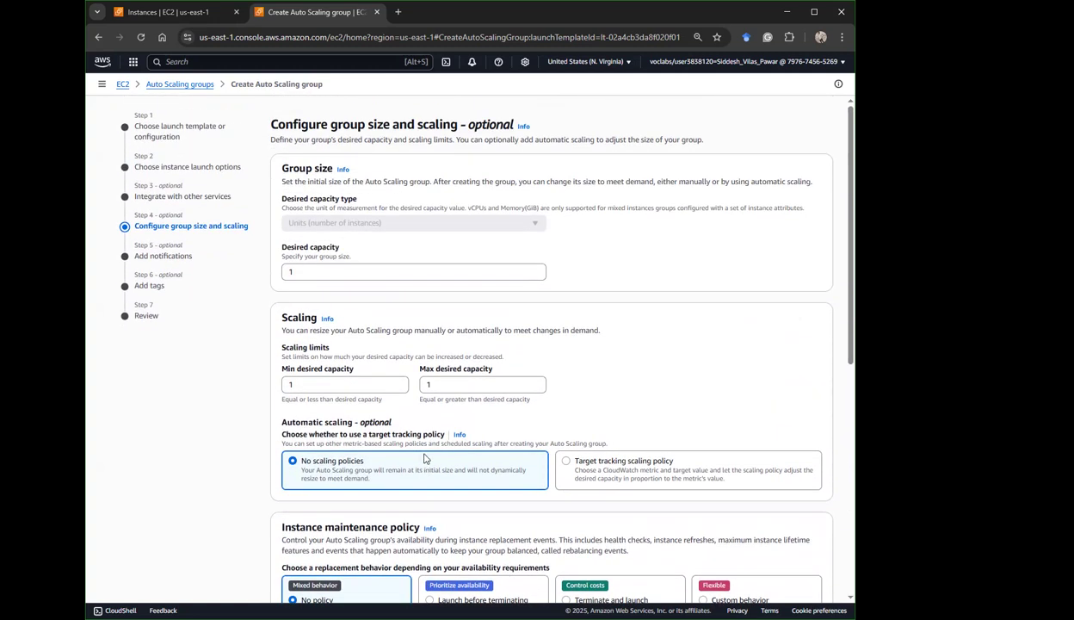
scroll(676, 525, "down", 5)
scroll(676, 526, "down", 1)
left_click(811, 576)
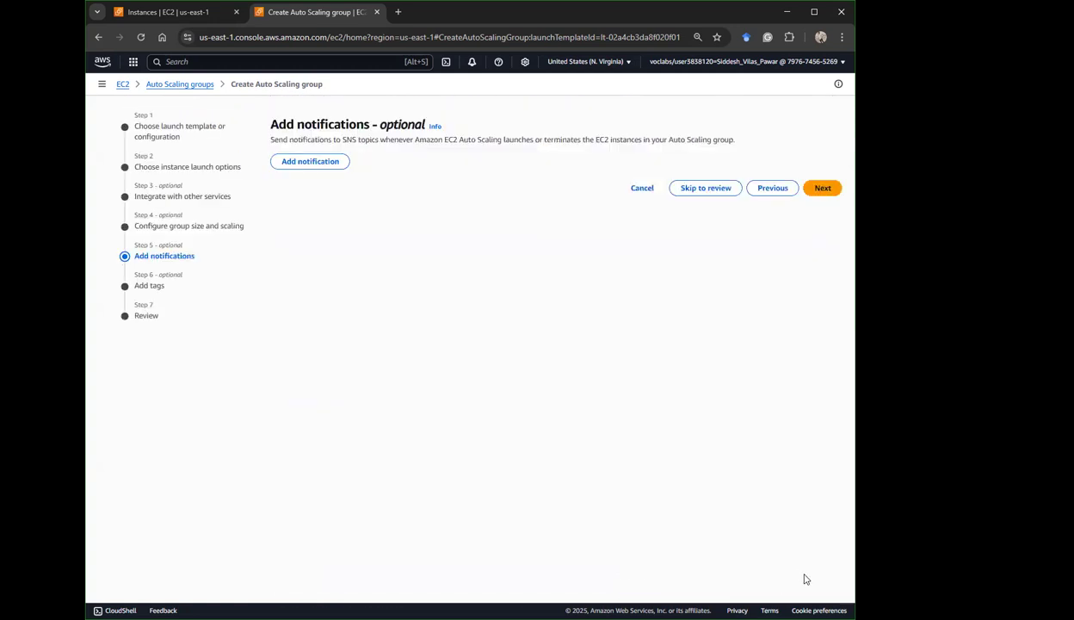
left_click(324, 162)
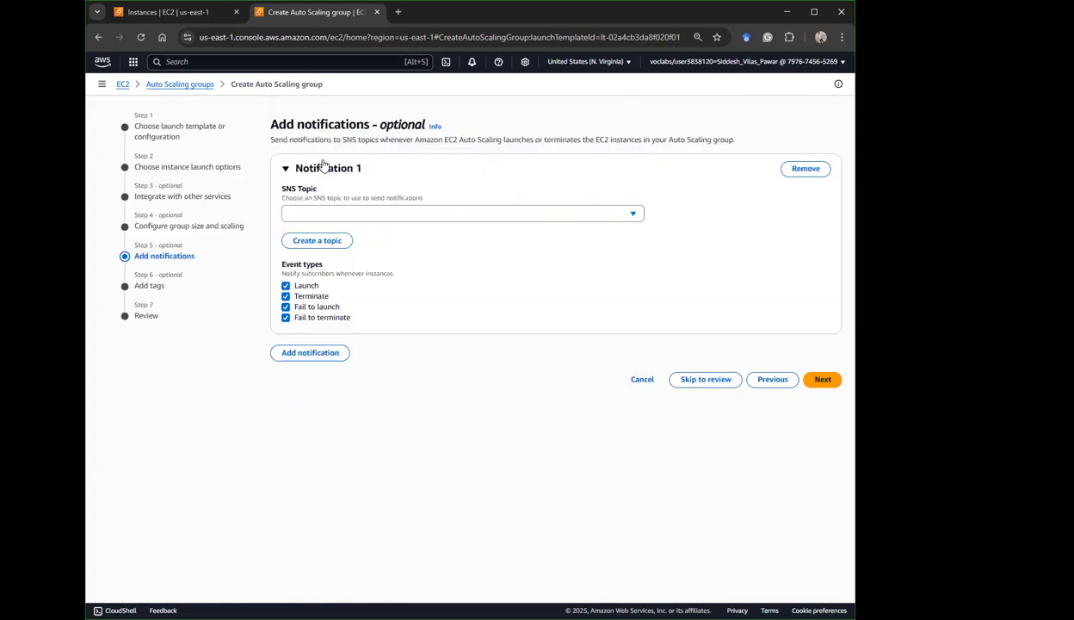
left_click(319, 214)
left_click(317, 214)
left_click(796, 168)
left_click(824, 189)
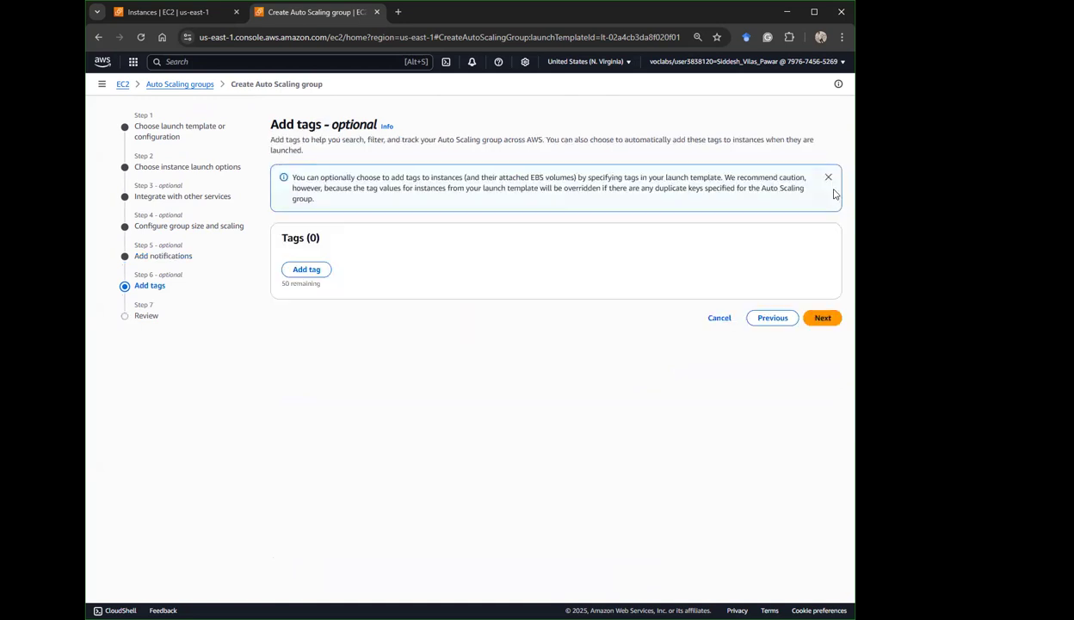
left_click(823, 323)
Return to the group size and scaling settings and set desired capacity 2, minimum 2 and maximum 6.
left_click(222, 225)
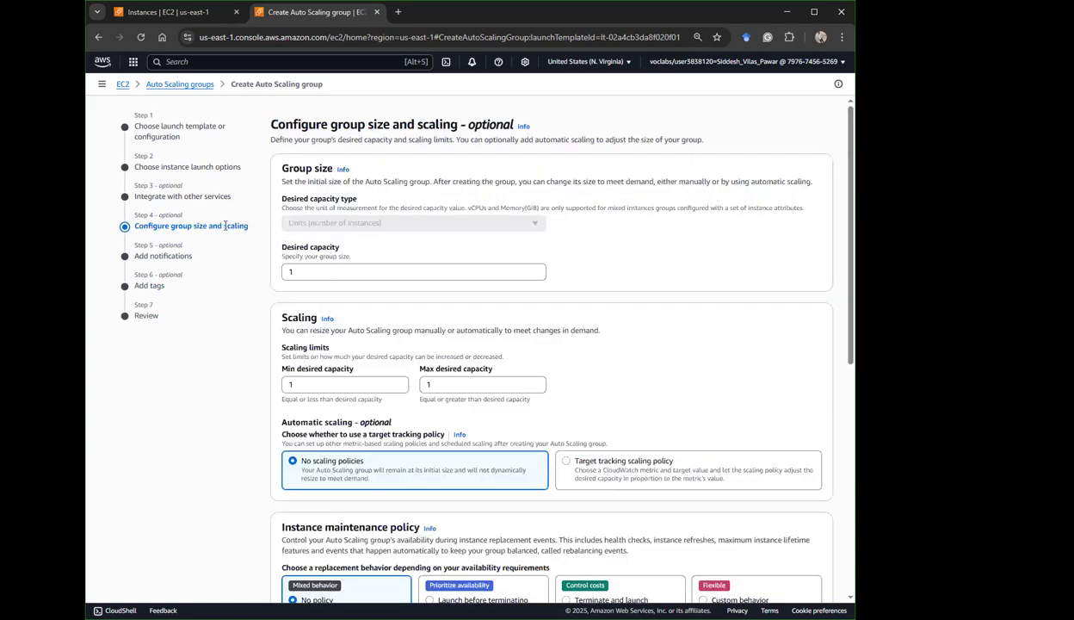
left_click(366, 273)
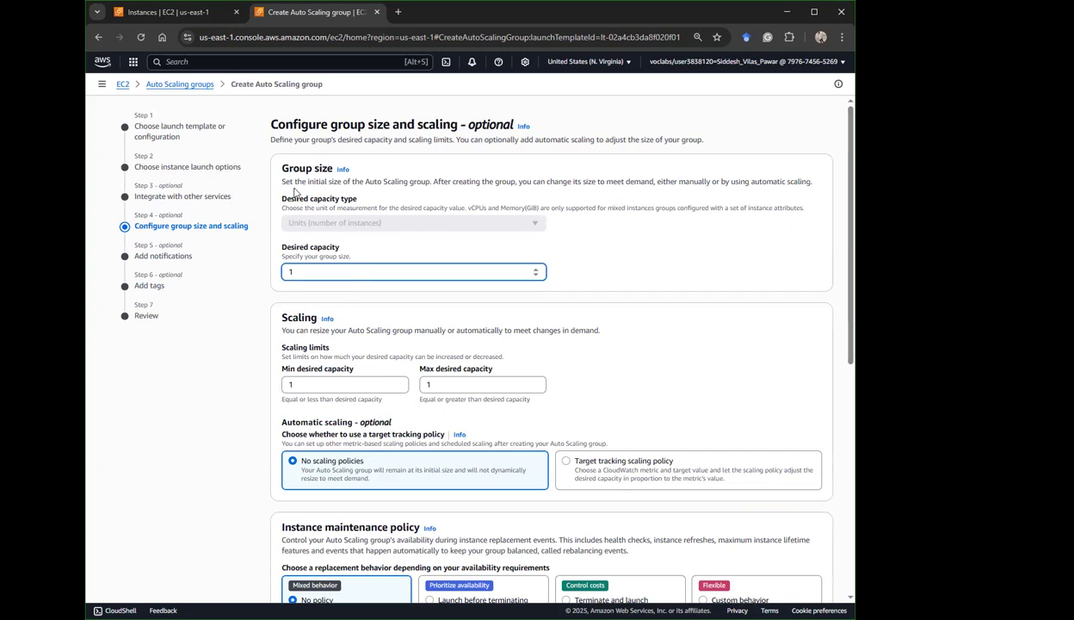
key("BackSpace")
type("2")
left_click(321, 381)
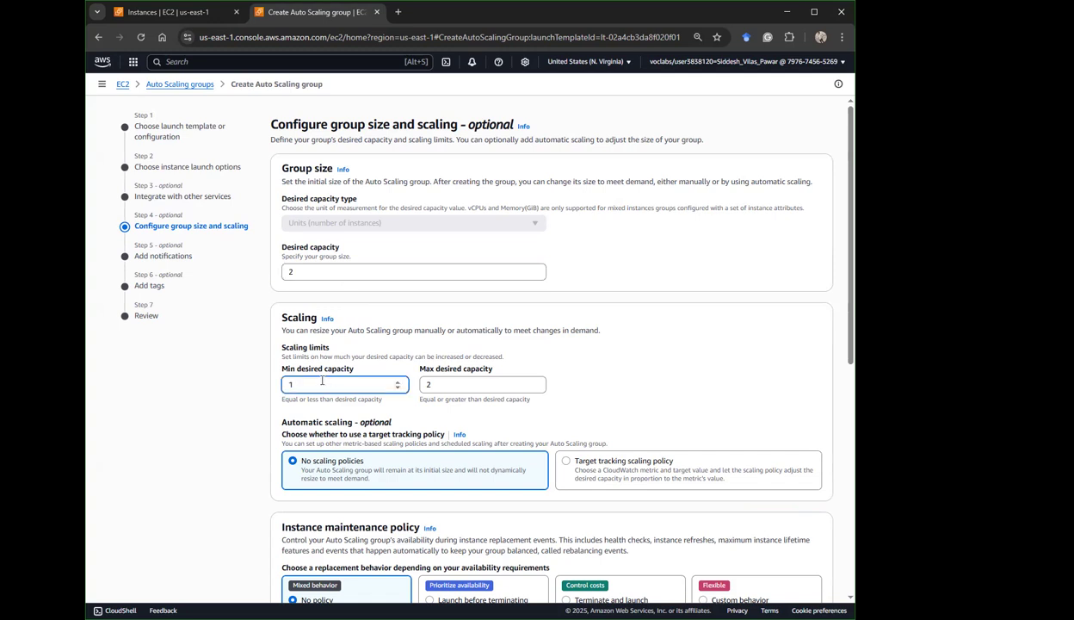
left_click(462, 383)
key("BackSpace")
type("0")
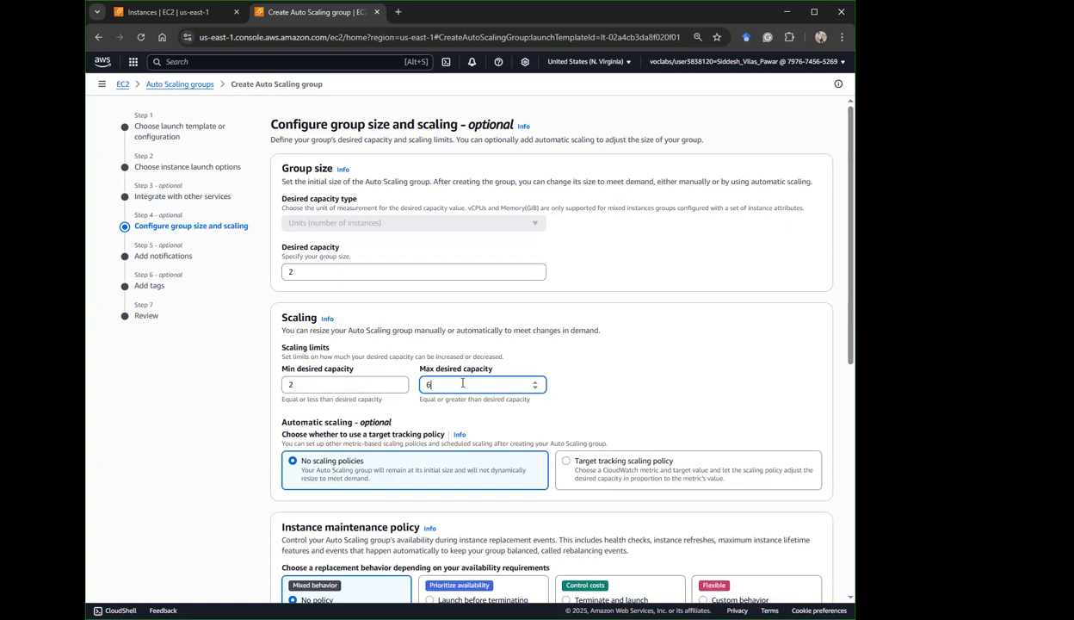
Choose a target tracking scaling policy for automatic scaling and name it LabScalingPolicy.
scroll(479, 368, "down", 3)
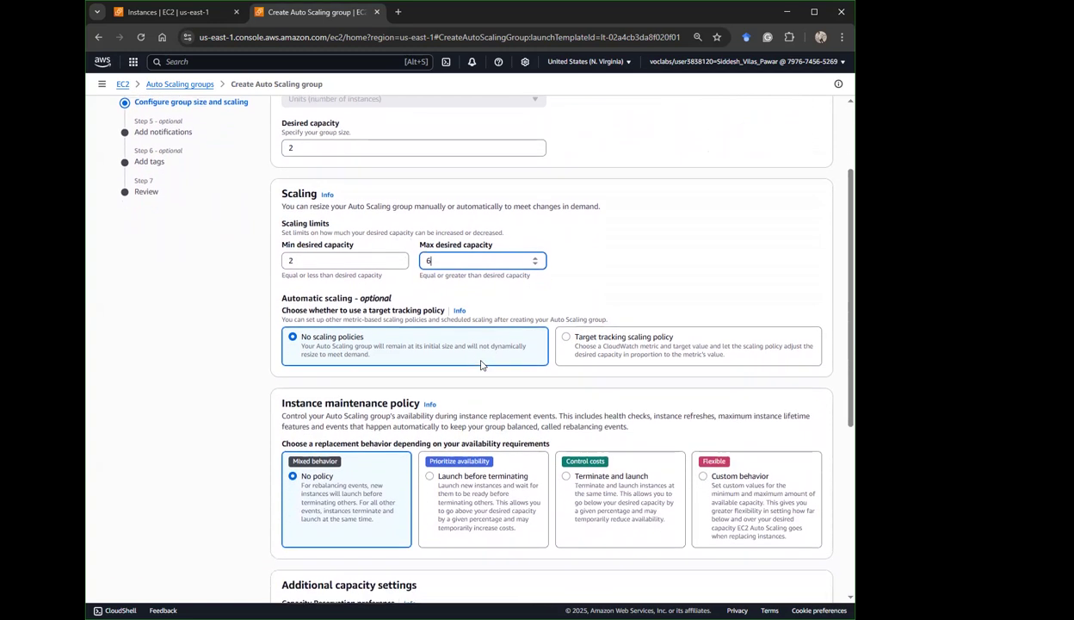
scroll(481, 364, "down", 1)
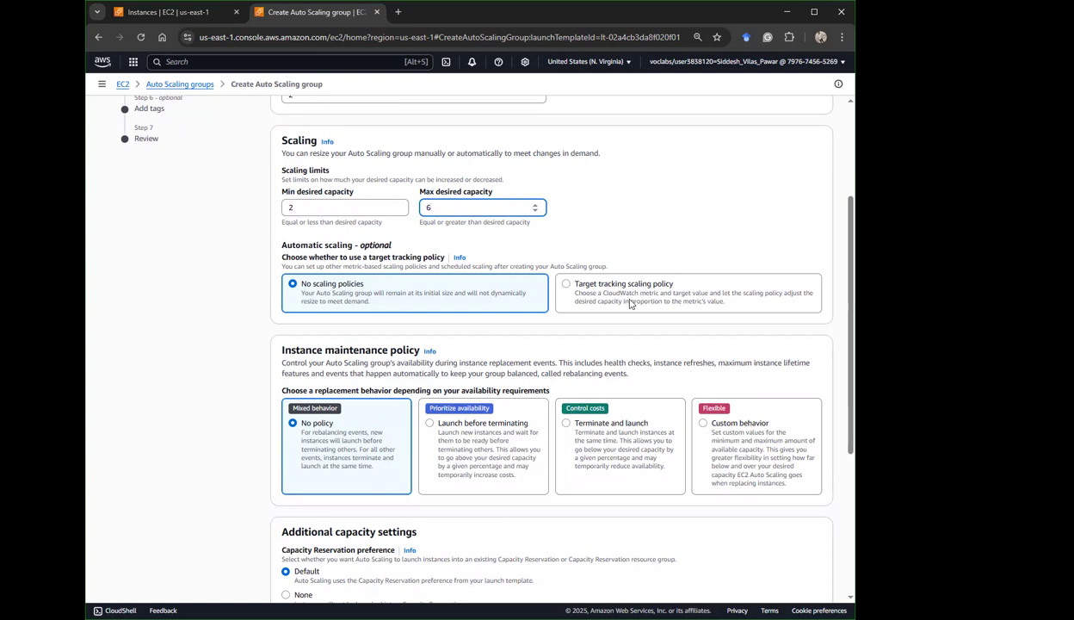
left_click(721, 316)
left_click(720, 303)
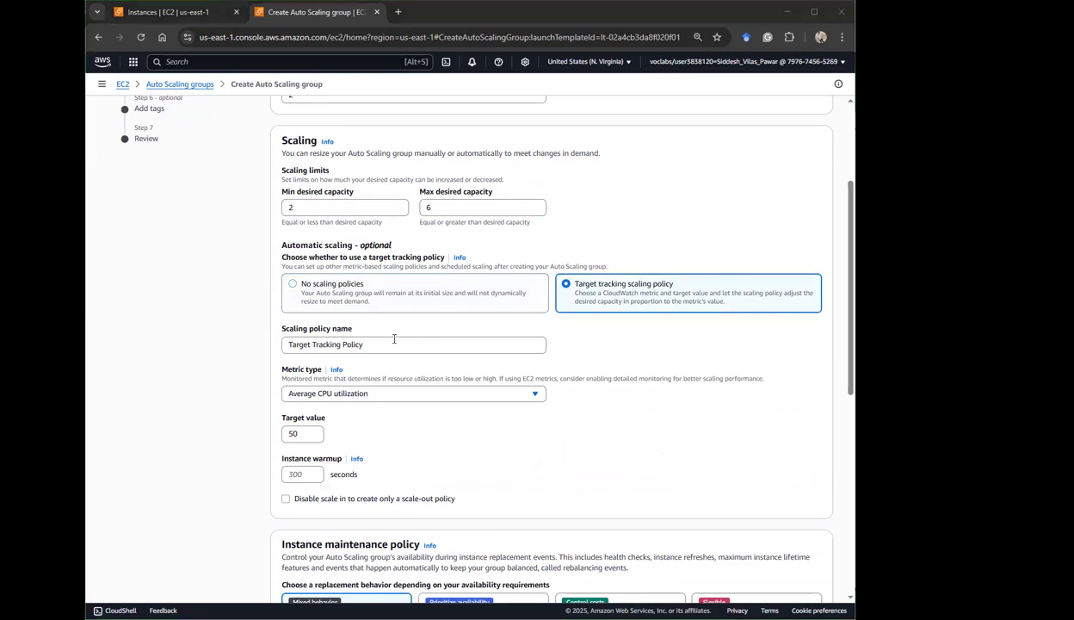
left_click_drag(370, 345, 197, 342)
type("LabScalingPolicy")
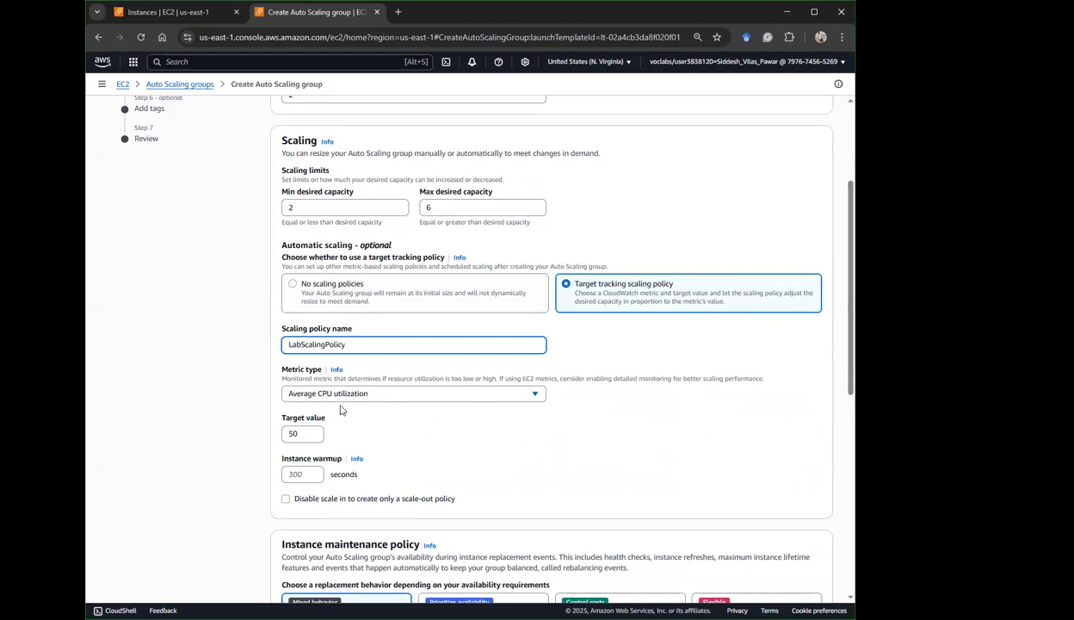
Set the scaling policy's target value for average CPU utilization to 60 and continue to notifications.
left_click(315, 433)
double_click(292, 433)
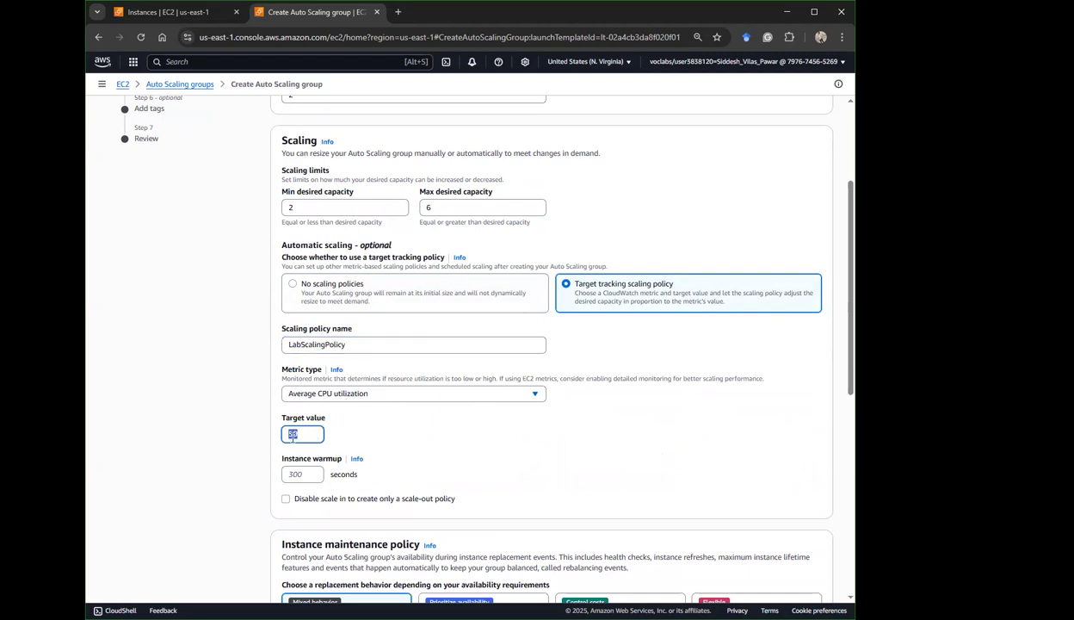
type("60")
scroll(385, 451, "down", 2)
scroll(387, 452, "down", 2)
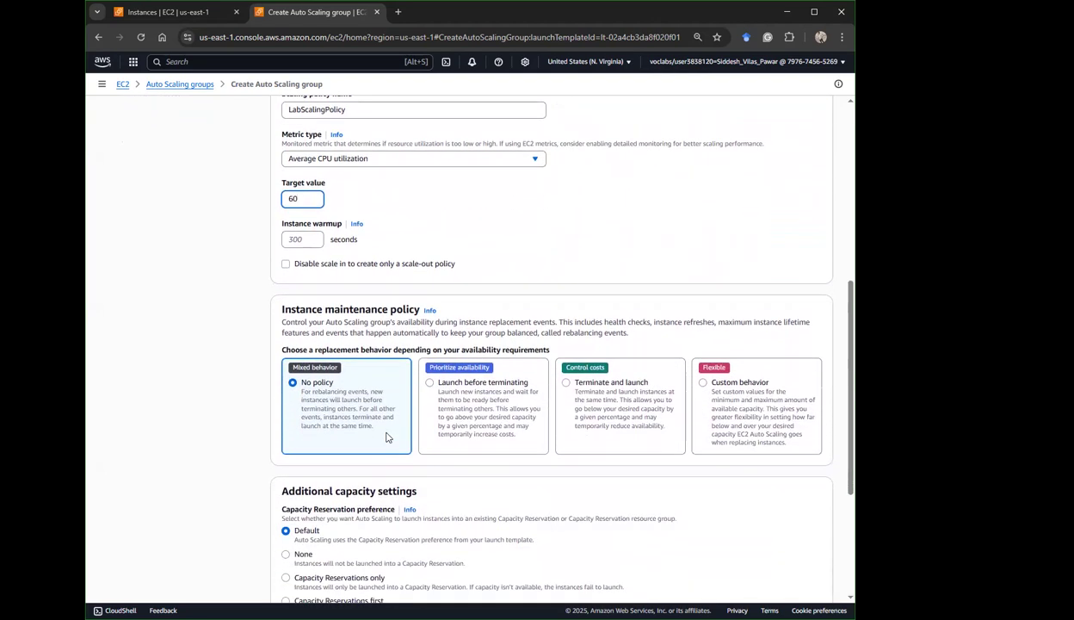
scroll(733, 461, "down", 3)
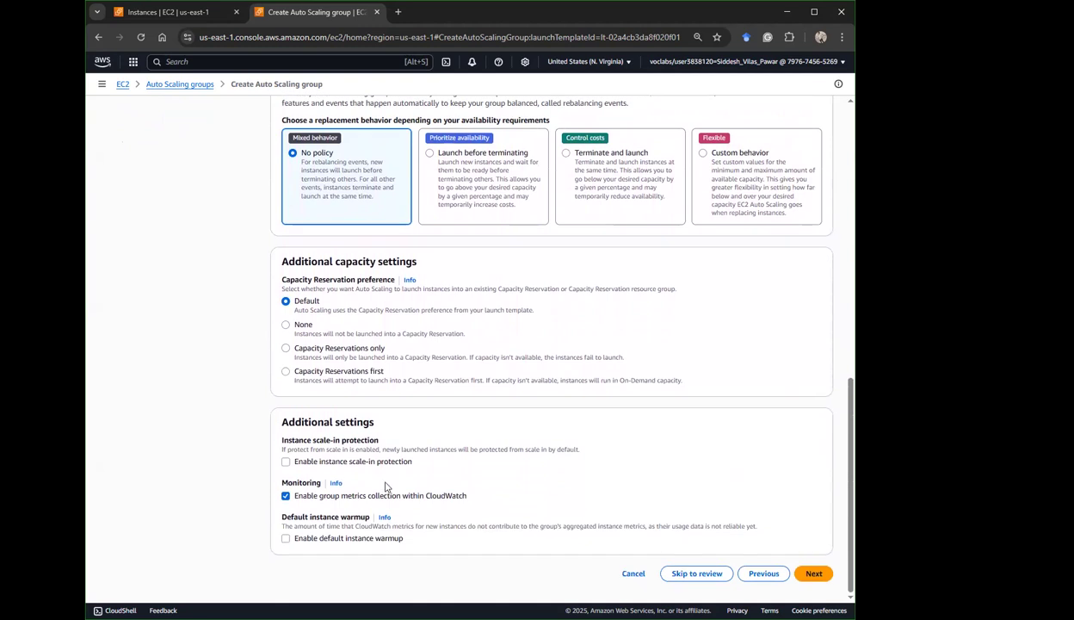
left_click(813, 573)
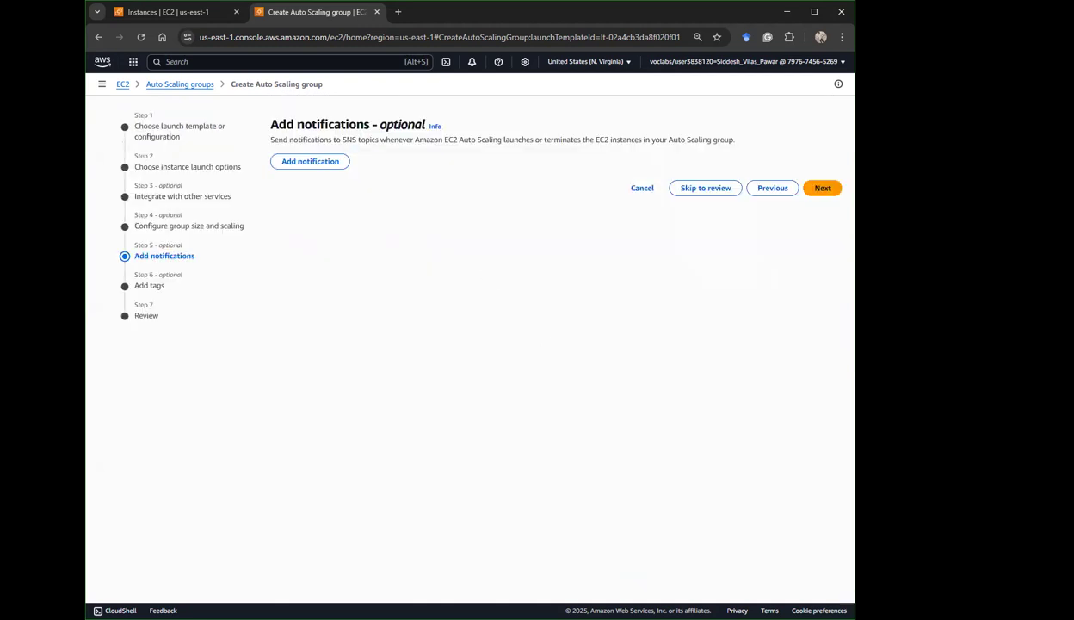
Skip notifications and add a tag with the key Name and the value Lab Instance.
left_click(815, 188)
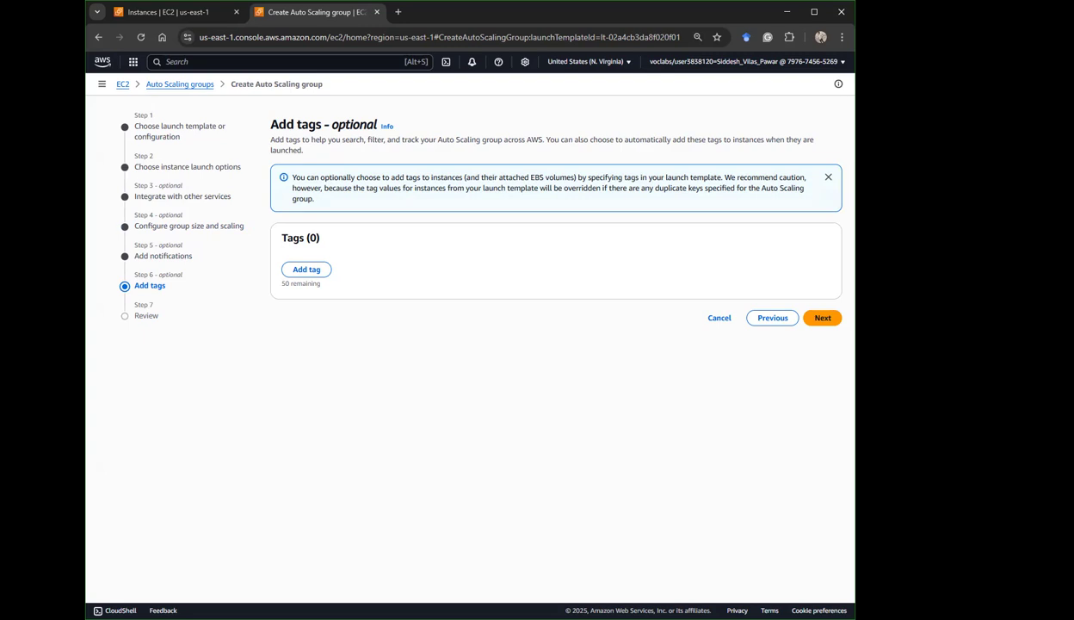
left_click(306, 268)
type("Name")
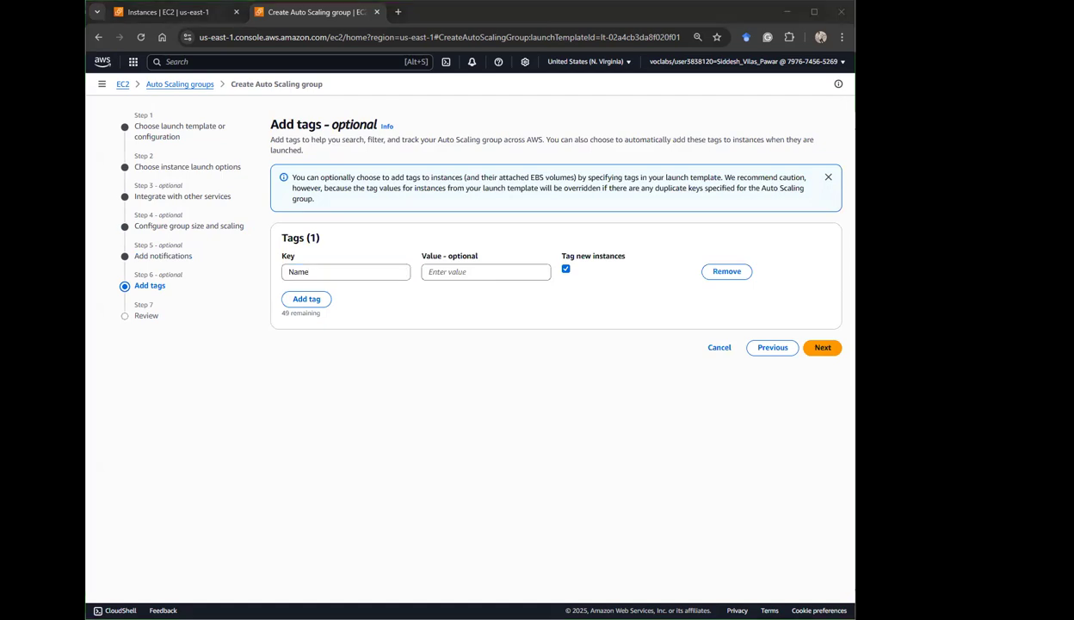
left_click(433, 273)
type("Lab Instance")
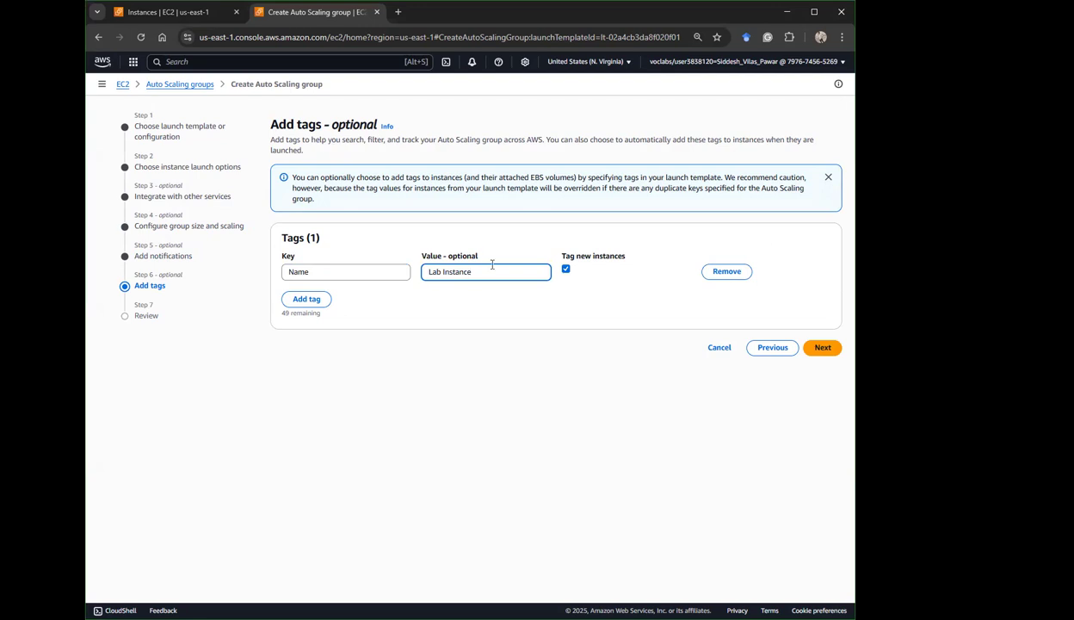
Review the configuration and create Lab Auto Scaling Group.
left_click(823, 347)
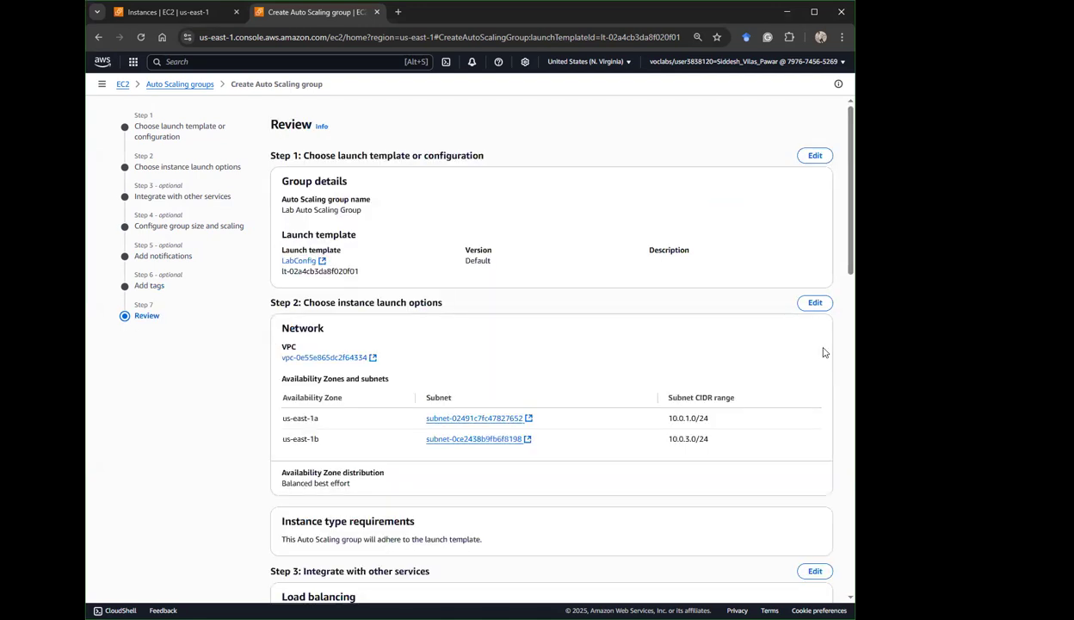
scroll(632, 375, "down", 15)
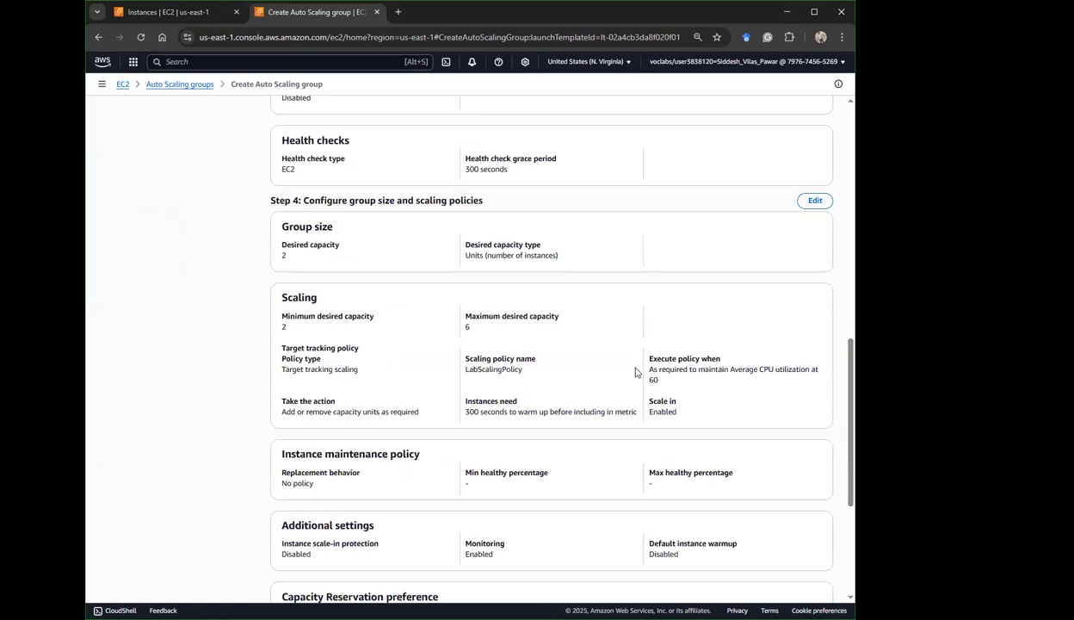
left_click(785, 577)
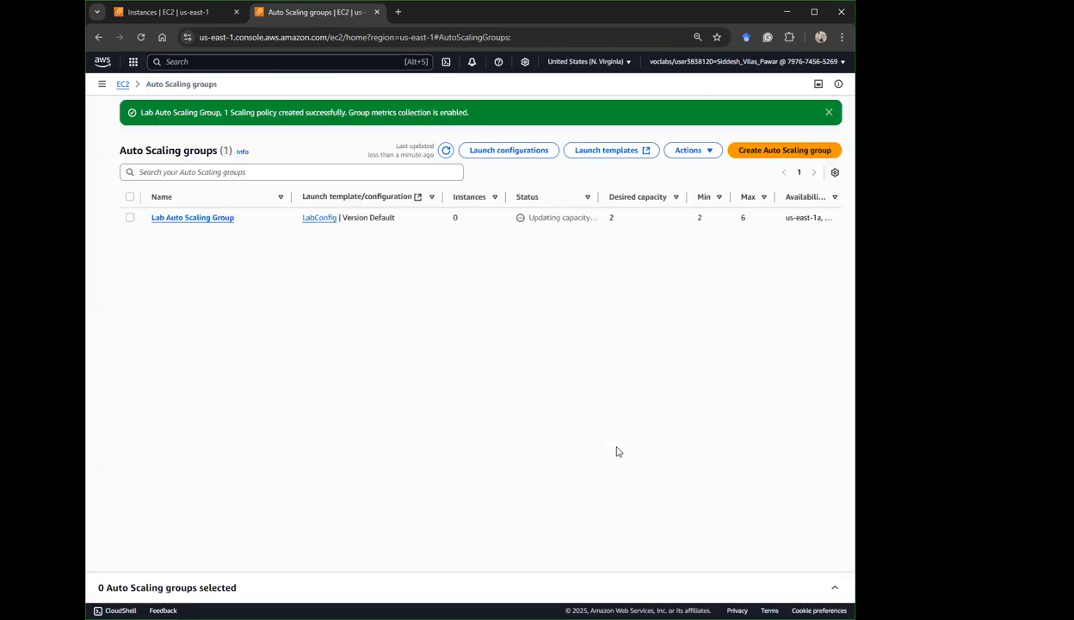
Refresh the Auto Scaling groups list and check the status and instance count of Lab Auto Scaling Group.
left_click_drag(597, 215, 619, 223)
left_click(619, 221)
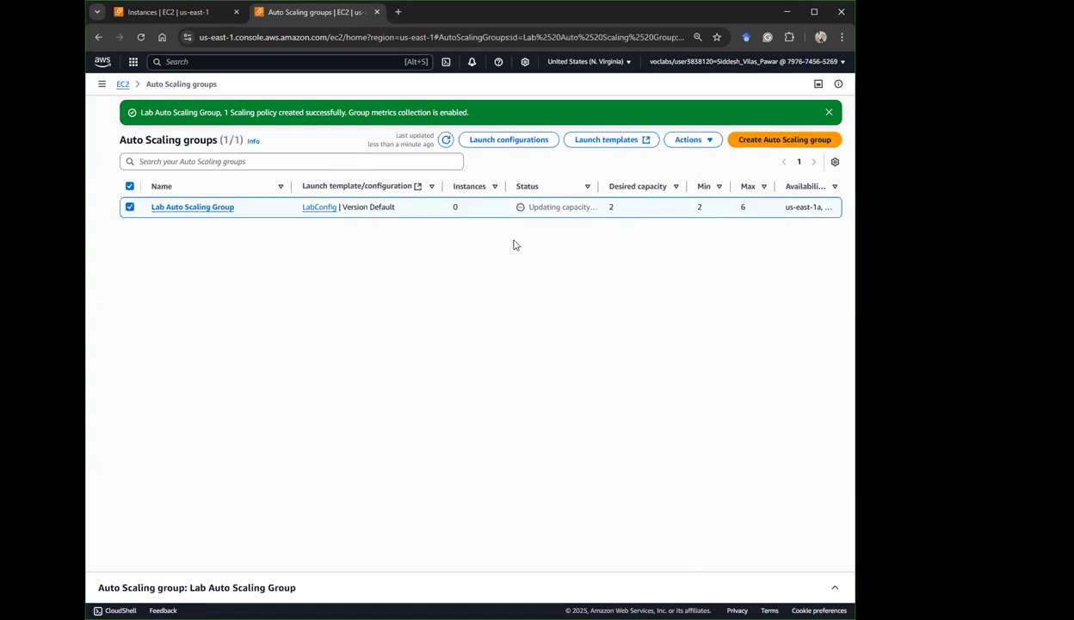
left_click(445, 141)
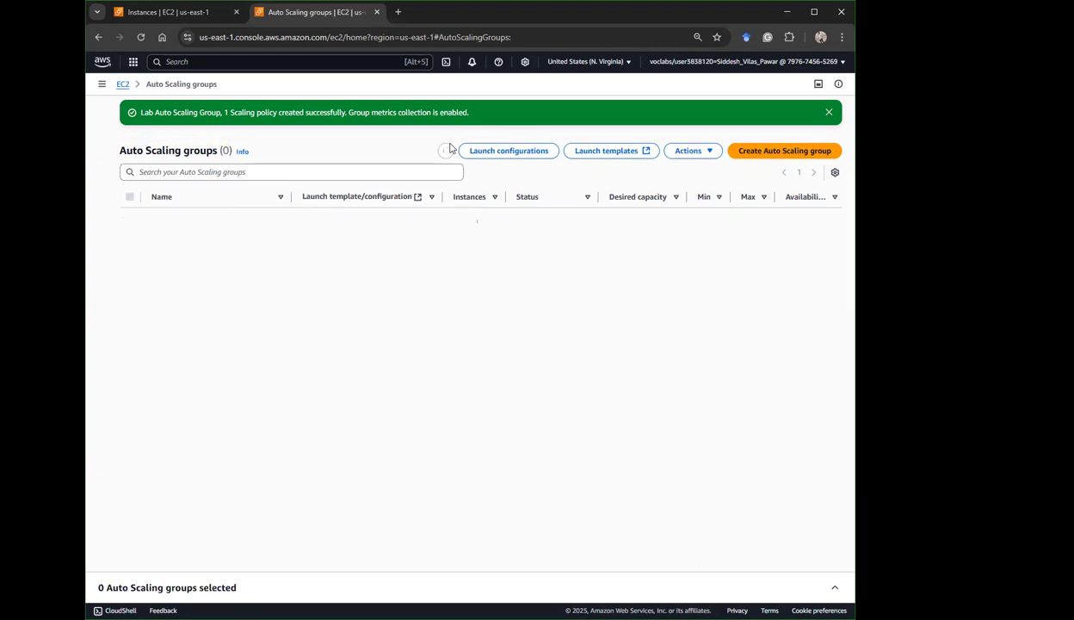
mouse_move(459, 218)
left_mouse_down()
mouse_move(449, 221)
mouse_move(458, 215)
left_mouse_up()
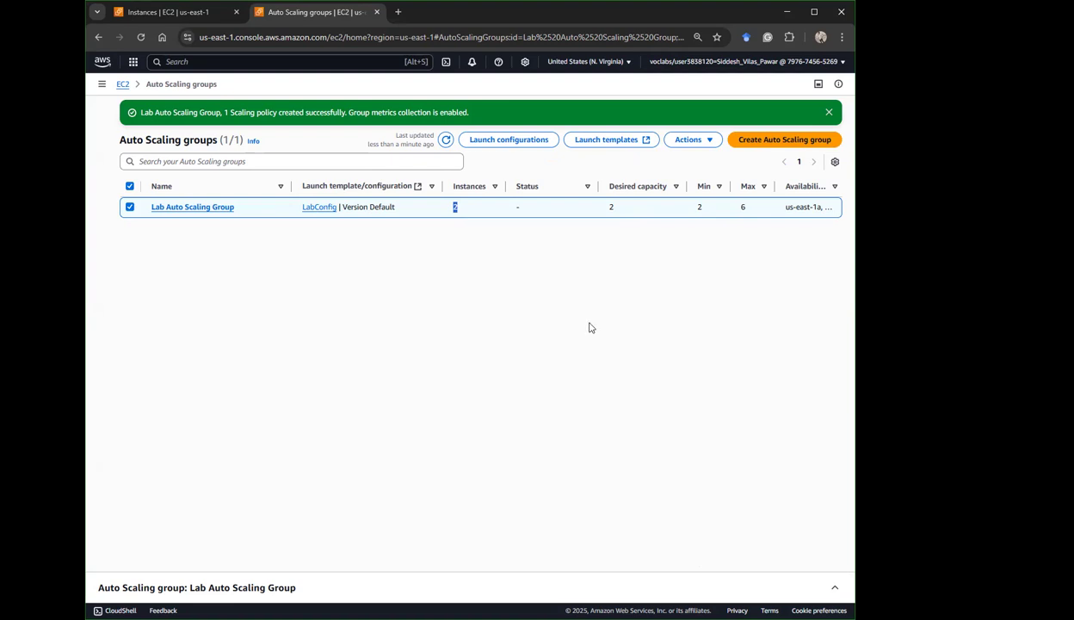
Search the console for Instances and open the EC2 instances list to check the launched instances.
left_click(232, 57)
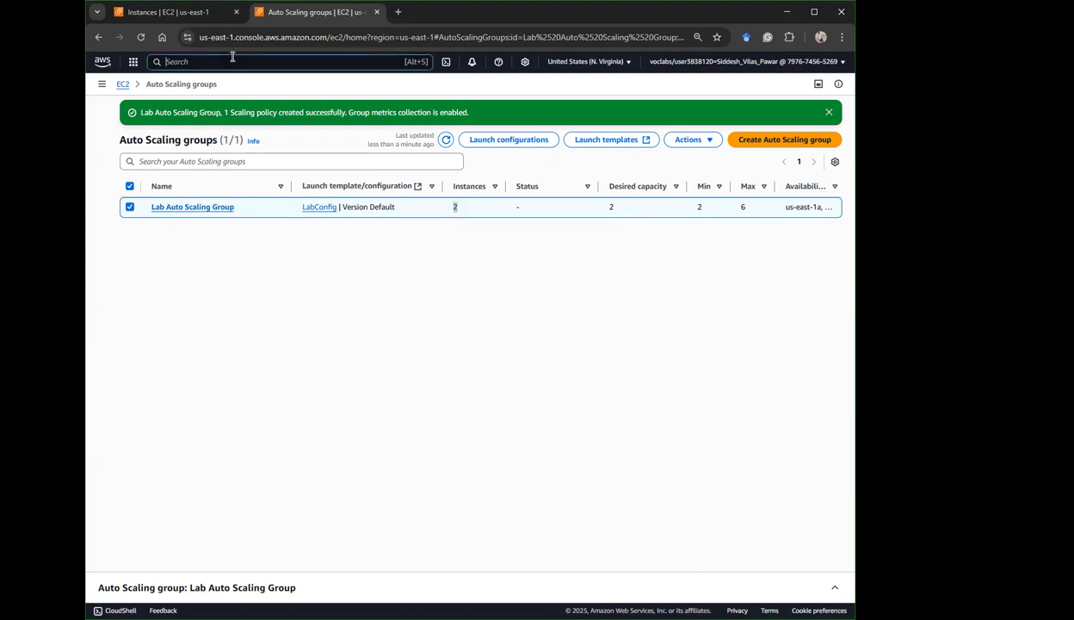
type("INSTAN")
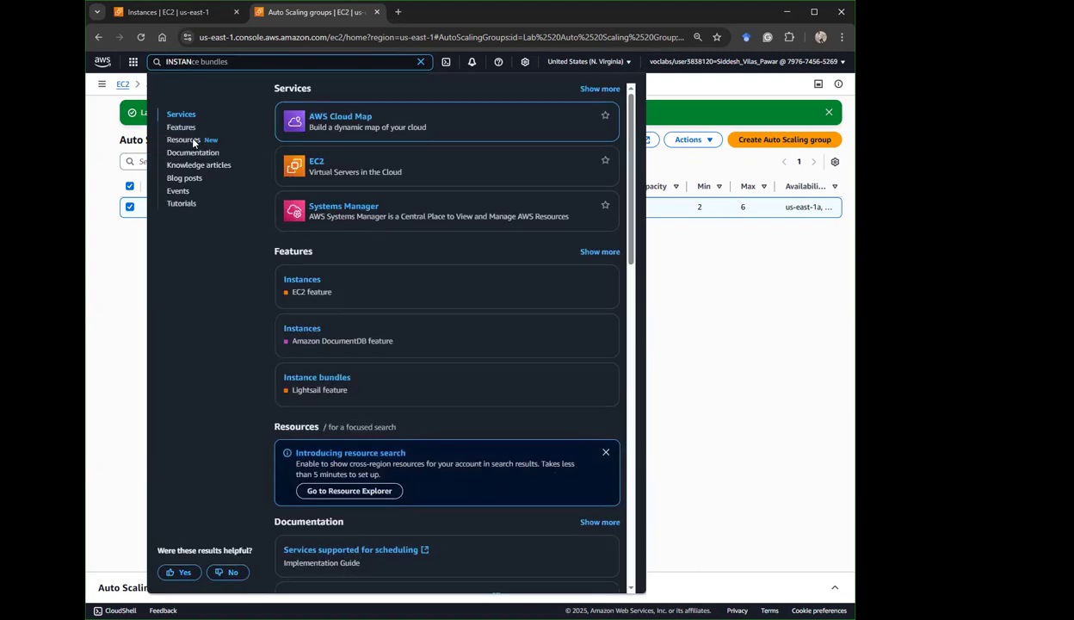
left_click(308, 281)
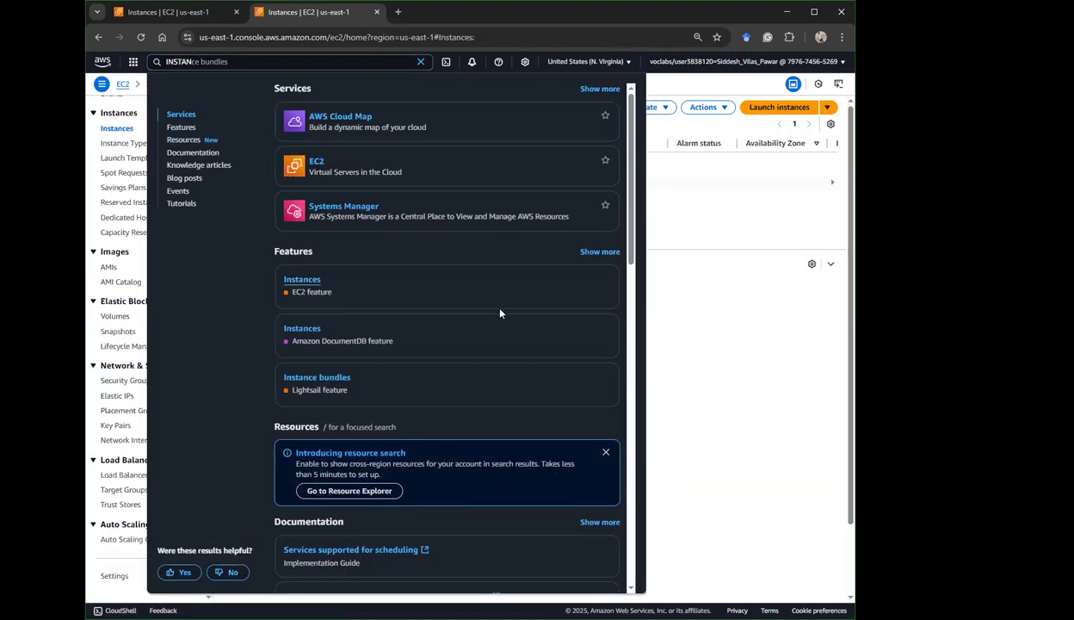
left_click(674, 333)
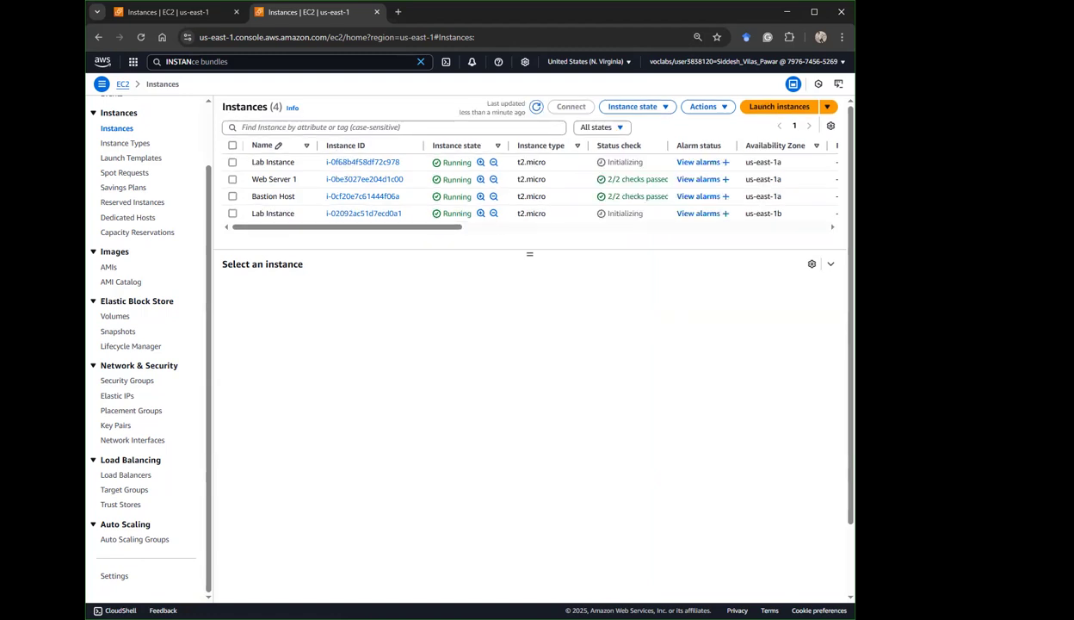
Open the registered targets of the LabGroup target group and refresh them to check their health status.
left_click(125, 489)
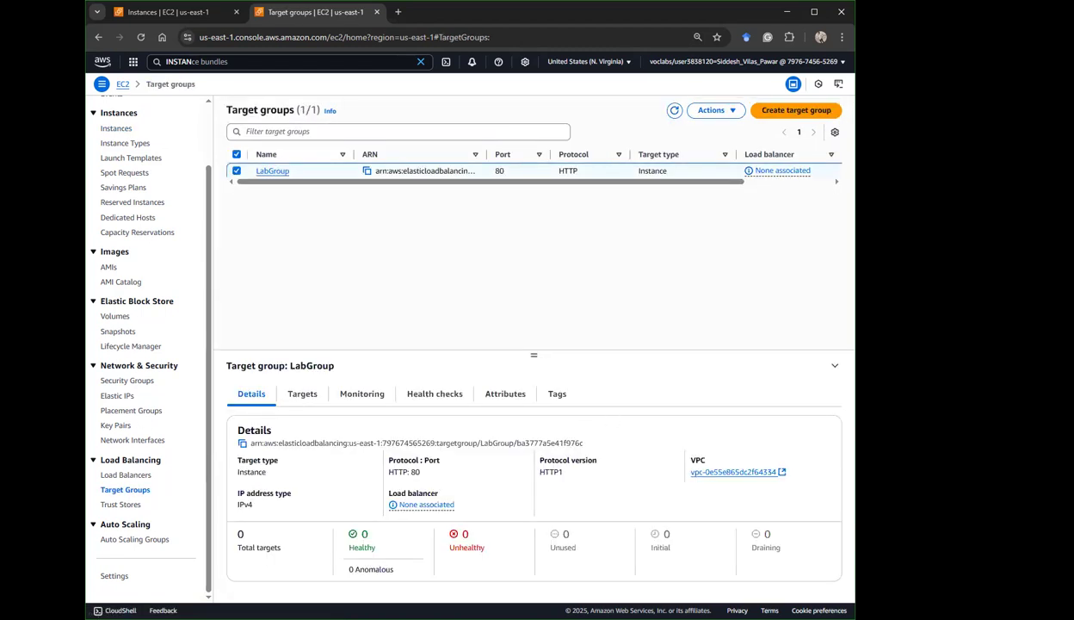
left_click(303, 394)
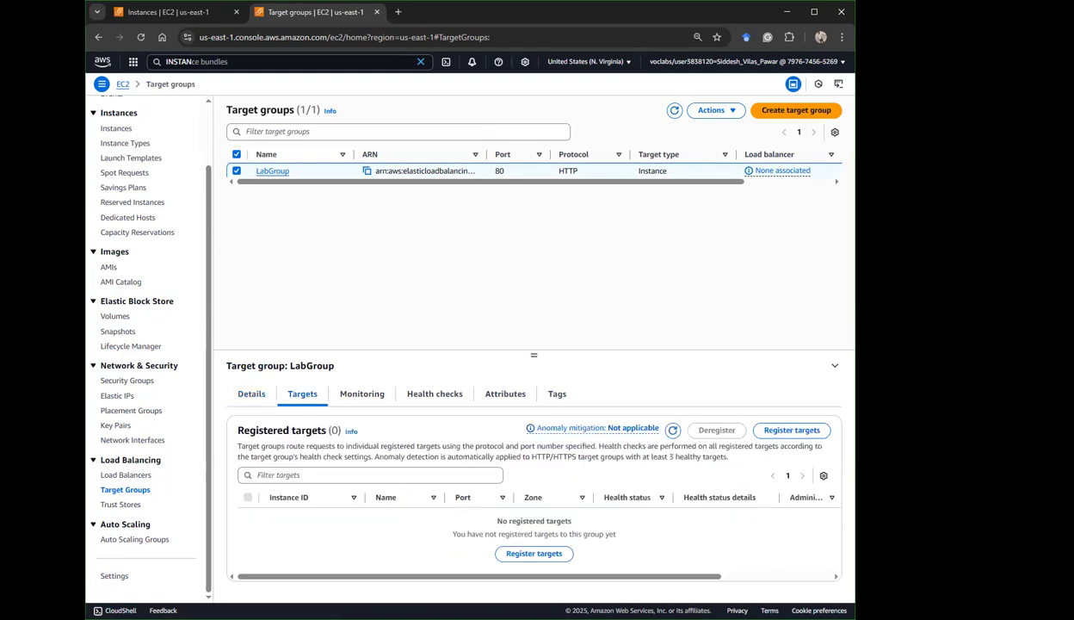
left_click(672, 430)
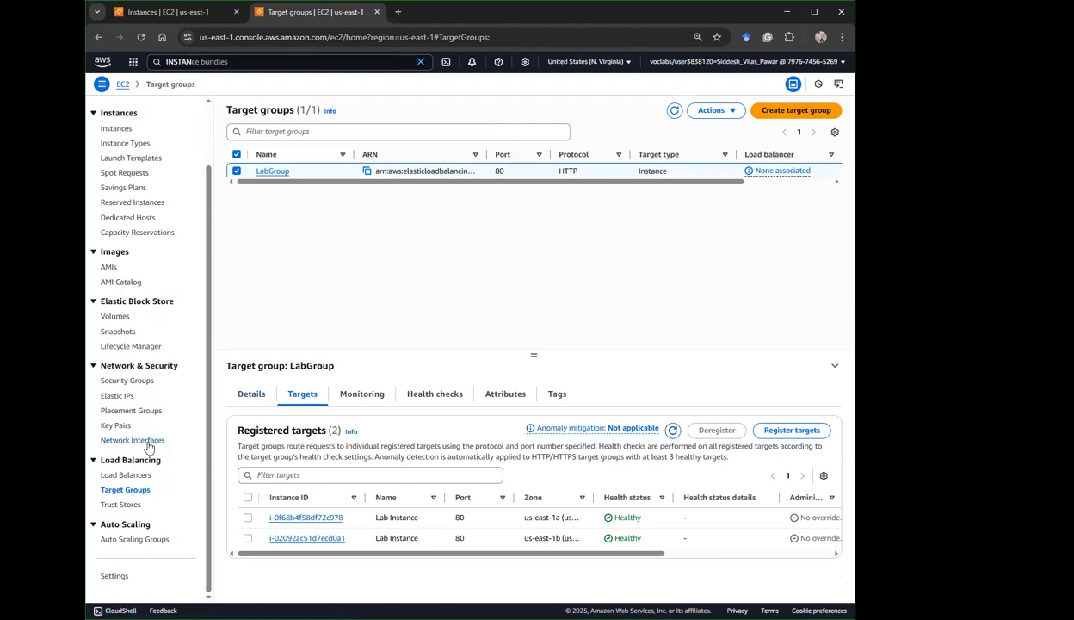
Copy LabELB's DNS name, try to open it in a new browser tab, and return to the load balancers page.
left_click(125, 475)
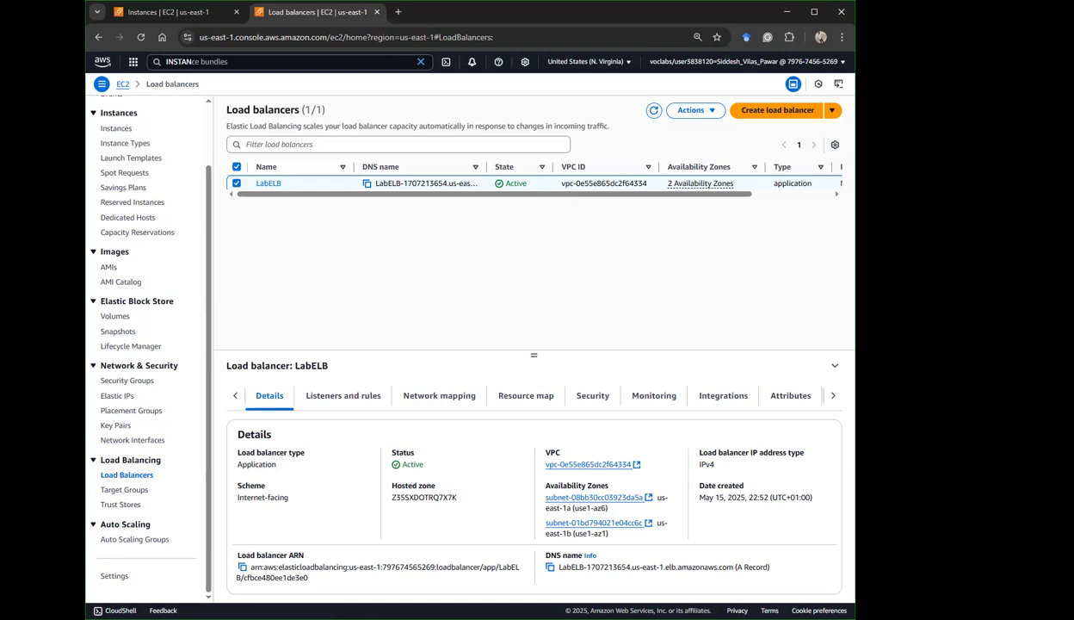
left_click(366, 183)
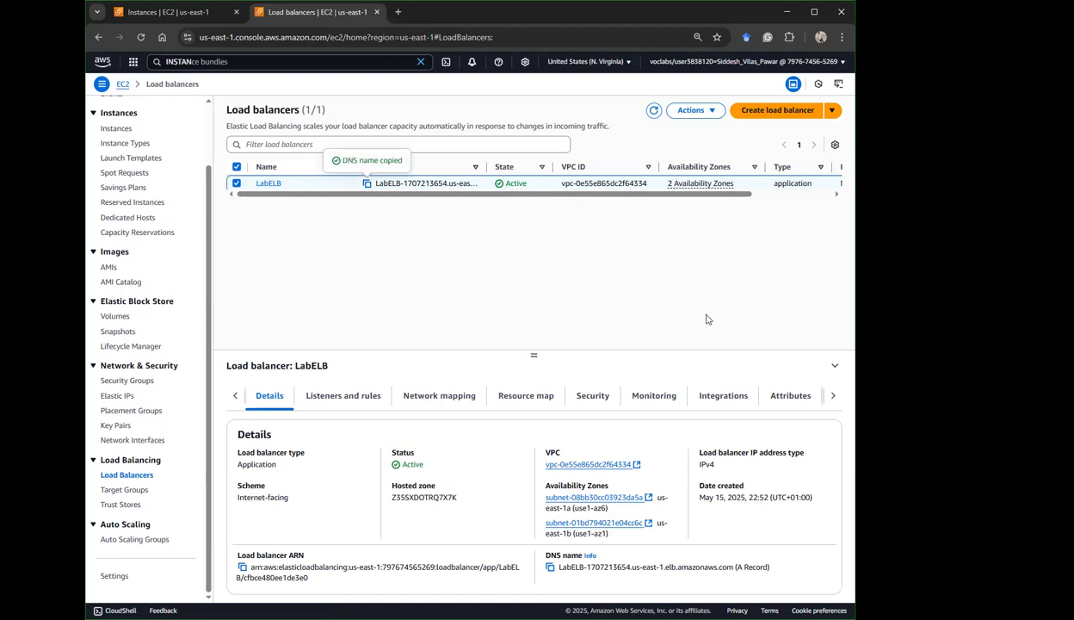
left_click(397, 11)
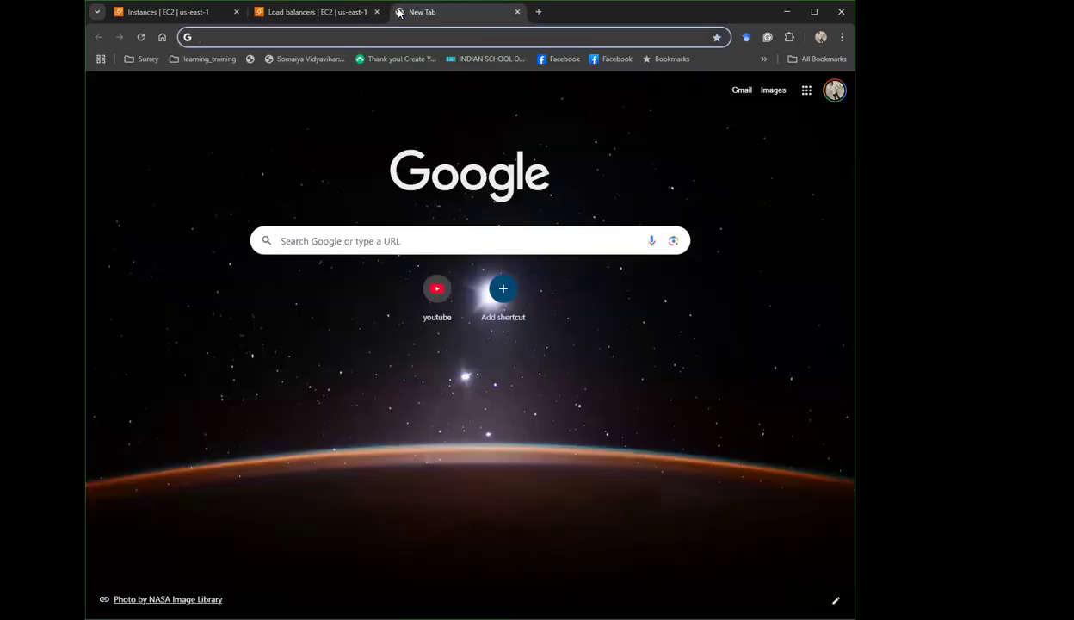
key("ctrl+v")
key("Return")
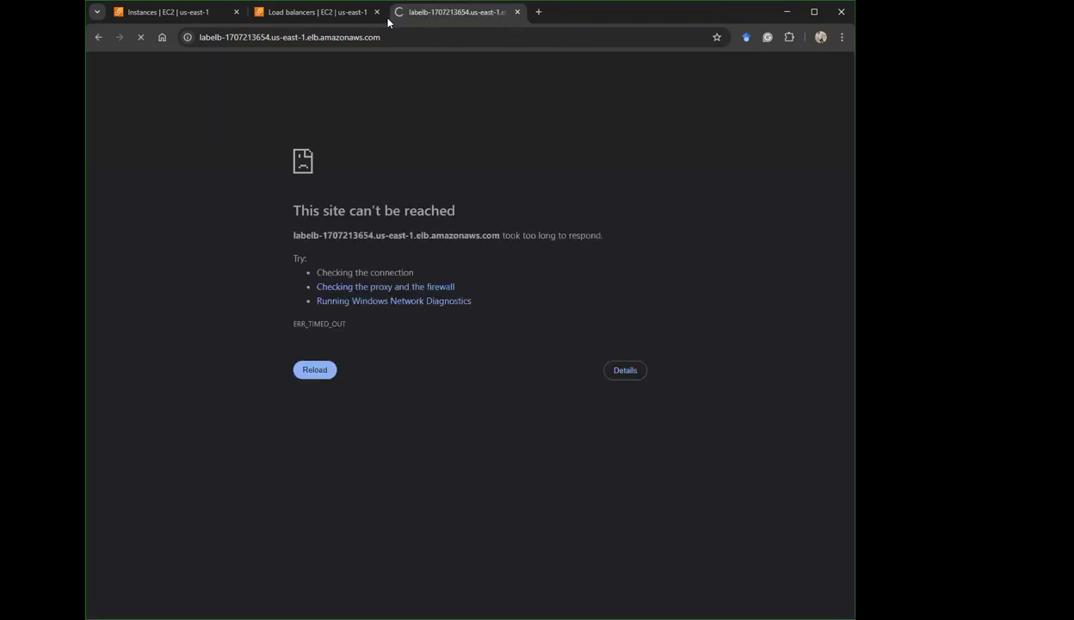
left_click(314, 13)
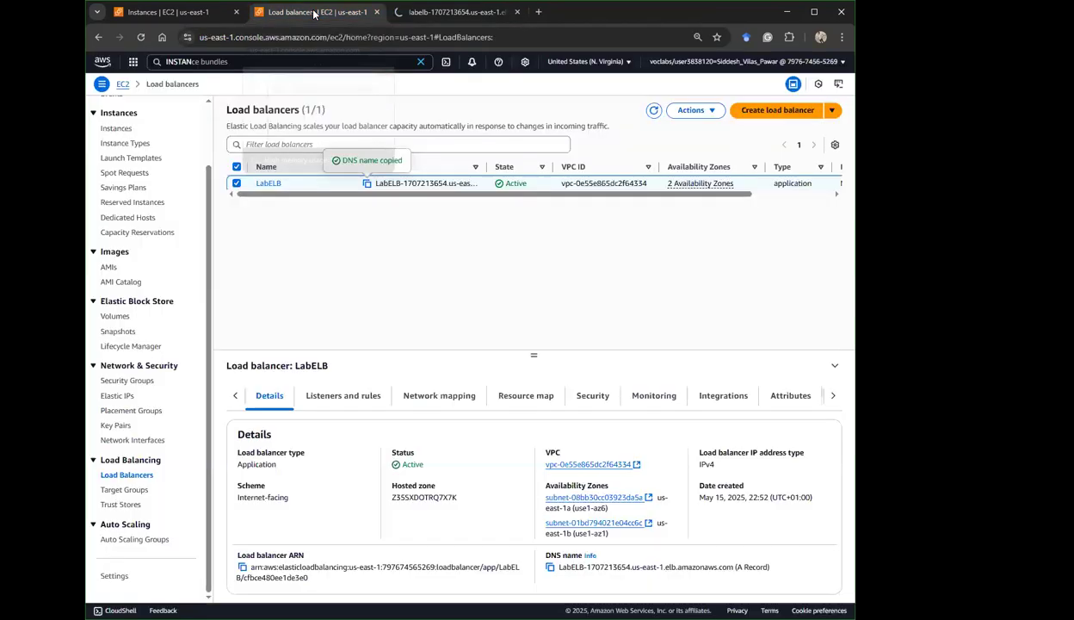
Open the EC2 instances list and retry loading LabELB's DNS address in its browser tab.
left_click(102, 131)
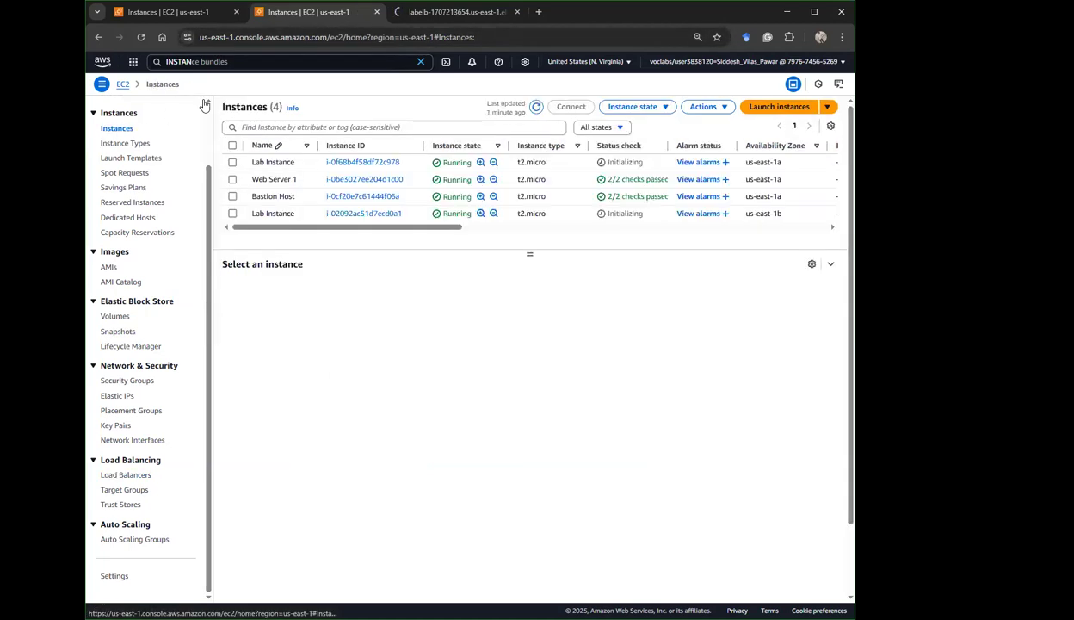
left_click(439, 18)
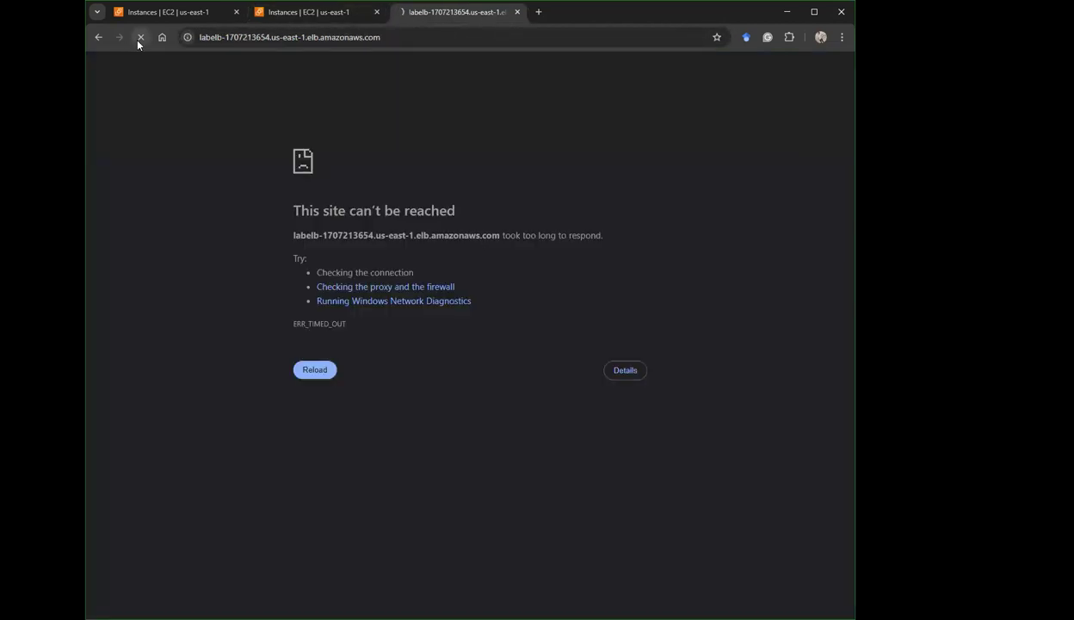
left_click(455, 37)
key("Return")
left_click(439, 38)
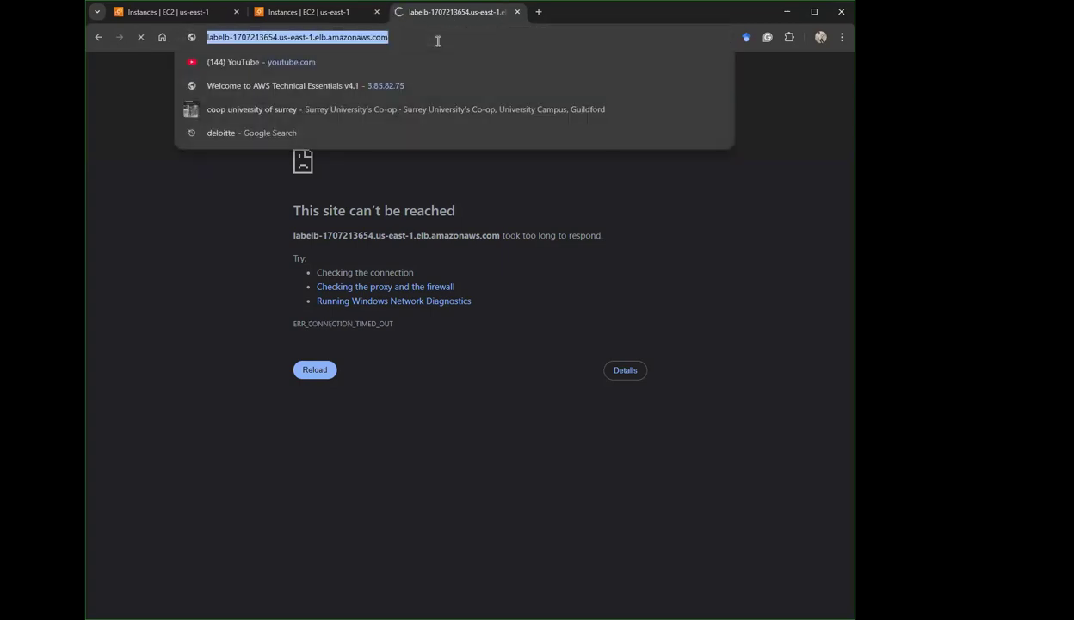
Refresh the EC2 instances list to check the Lab Instances' status checks, and reload the LabELB address.
left_click(286, 18)
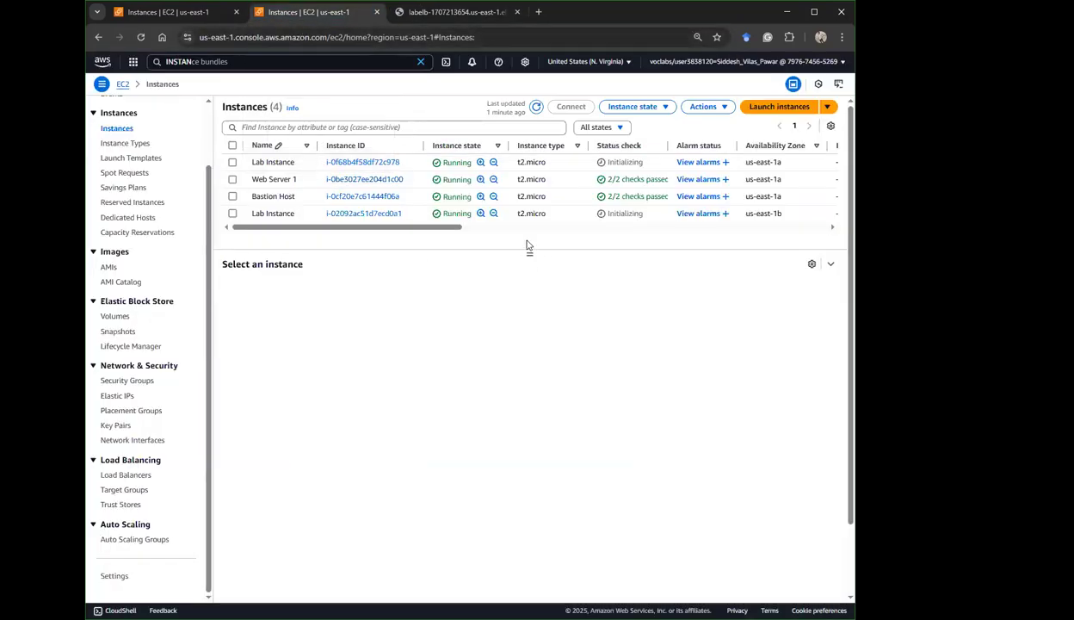
left_click(536, 106)
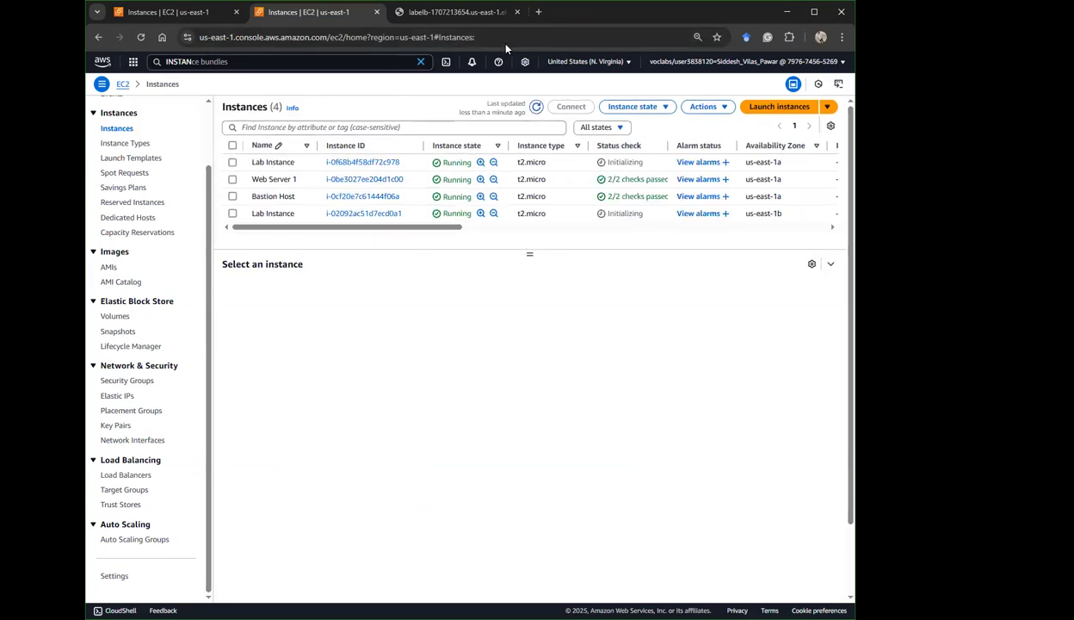
left_click(448, 14)
left_click(136, 39)
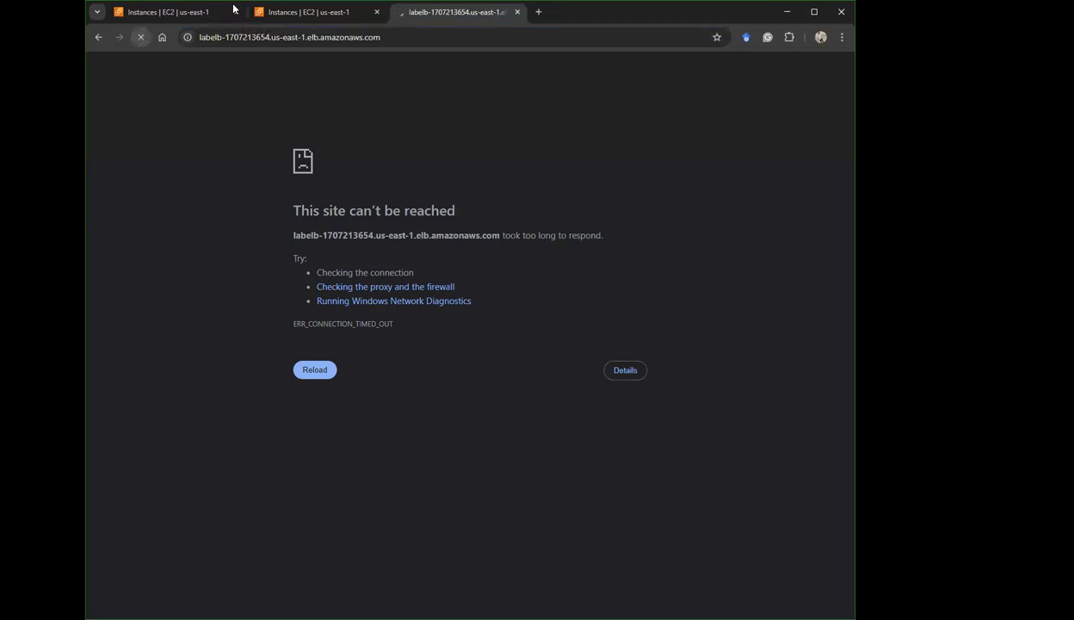
Copy LabELB's DNS name again from the load balancers list and try to open it in a new browser tab.
left_click(302, 13)
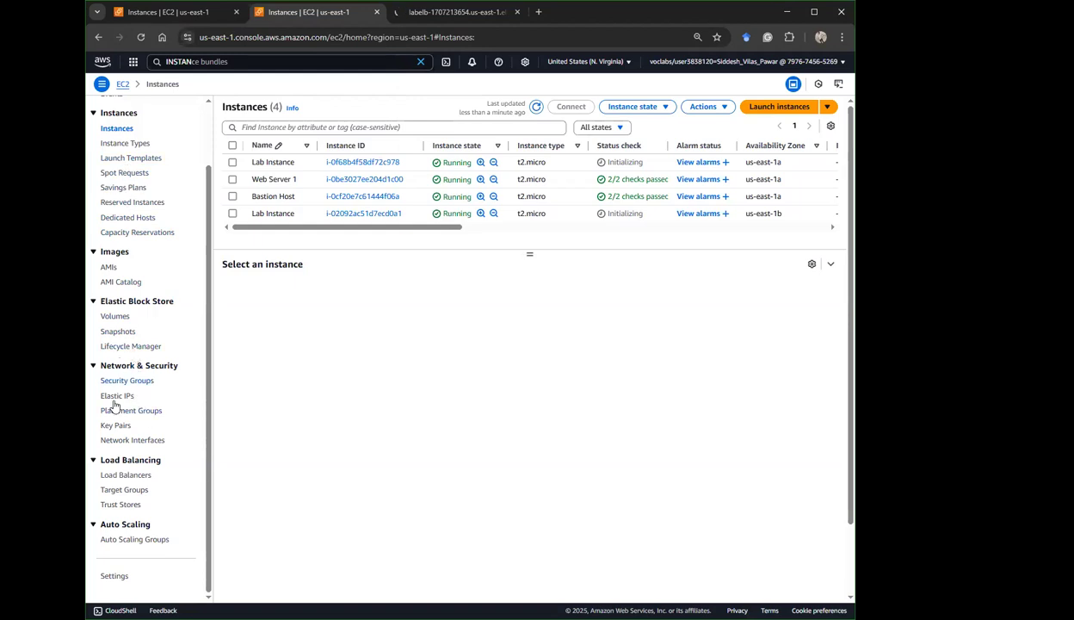
left_click(125, 474)
left_click(367, 184)
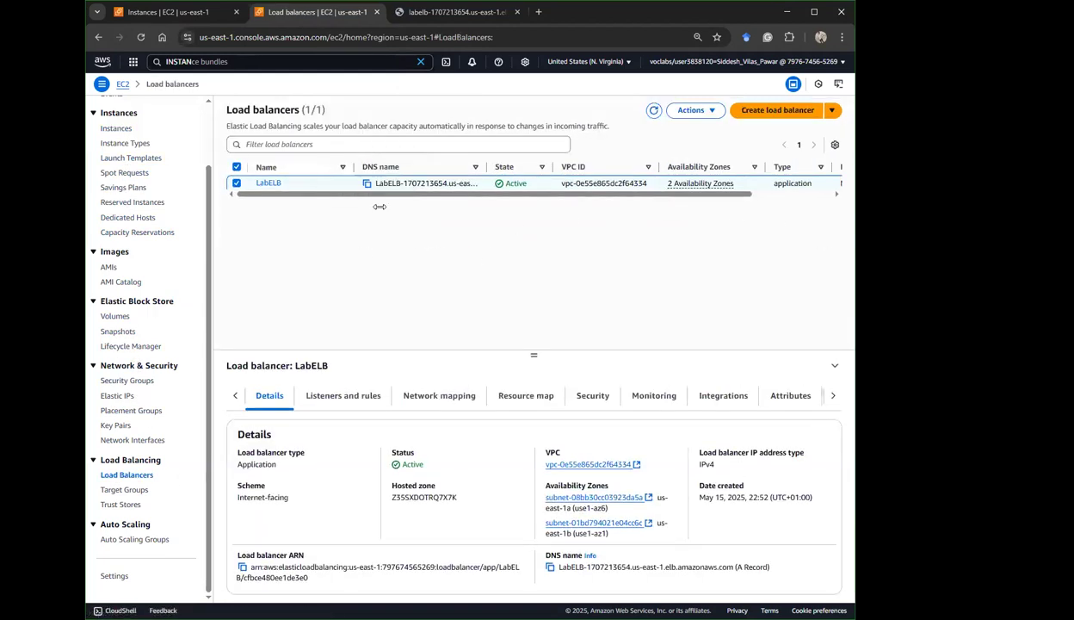
left_click(367, 183)
left_click(534, 11)
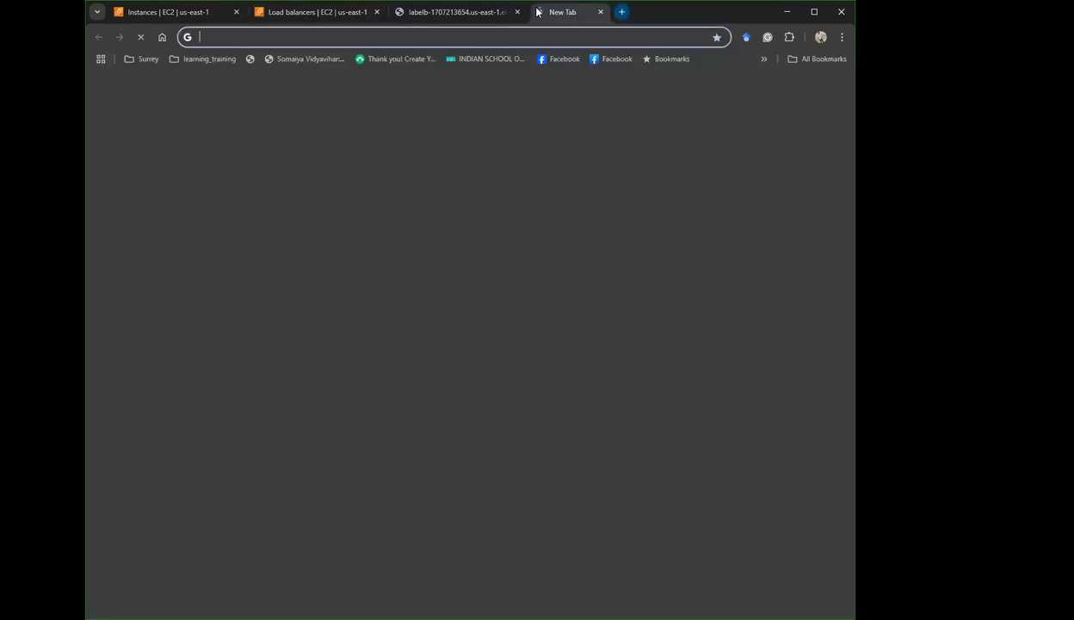
left_click(453, 40)
key("ctrl+v")
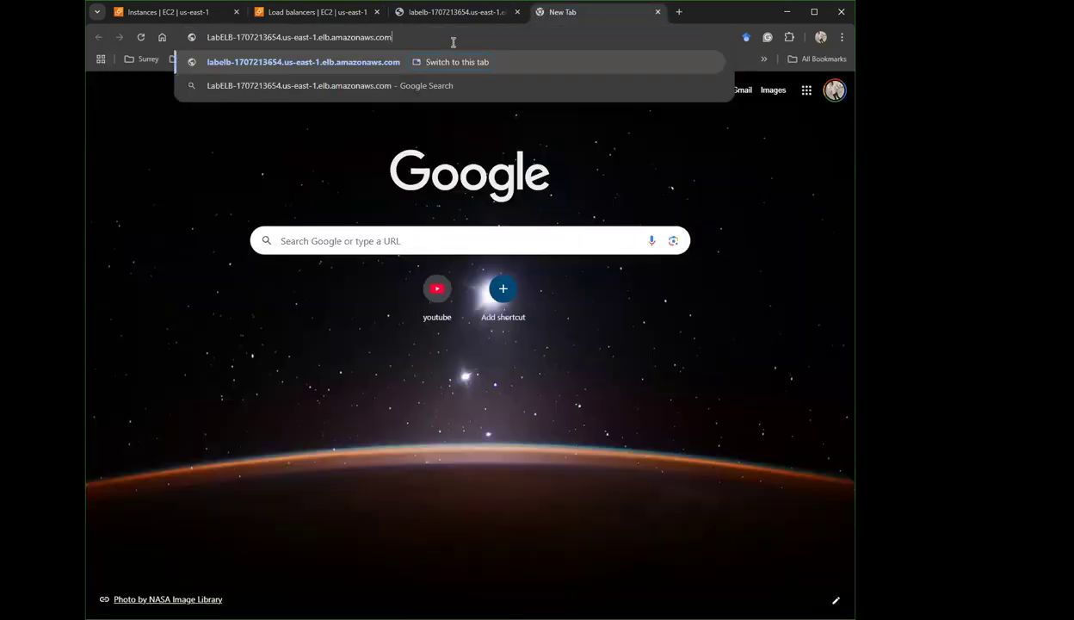
key("Return")
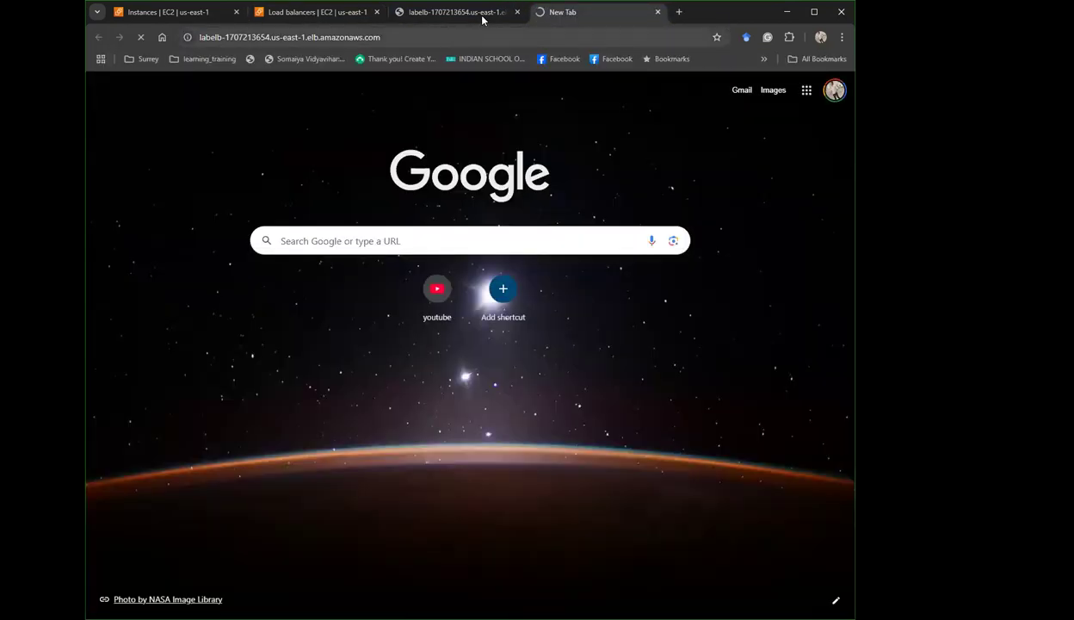
Close the duplicate LabELB tab, reload the remaining one, and close it to return to the load balancers page.
left_click(517, 12)
key("F5")
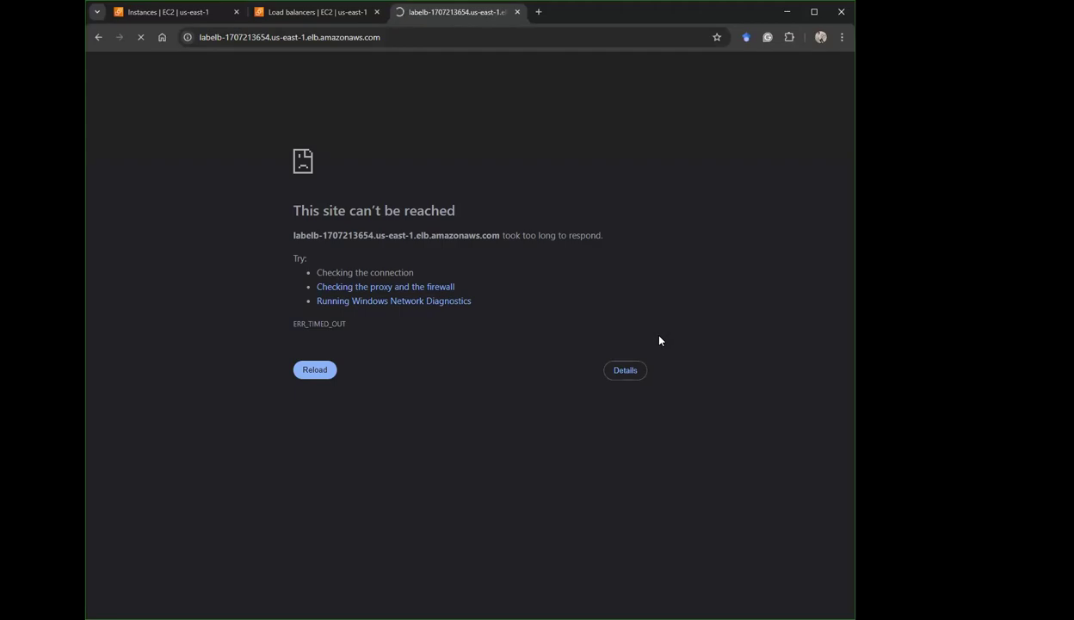
left_click(842, 37)
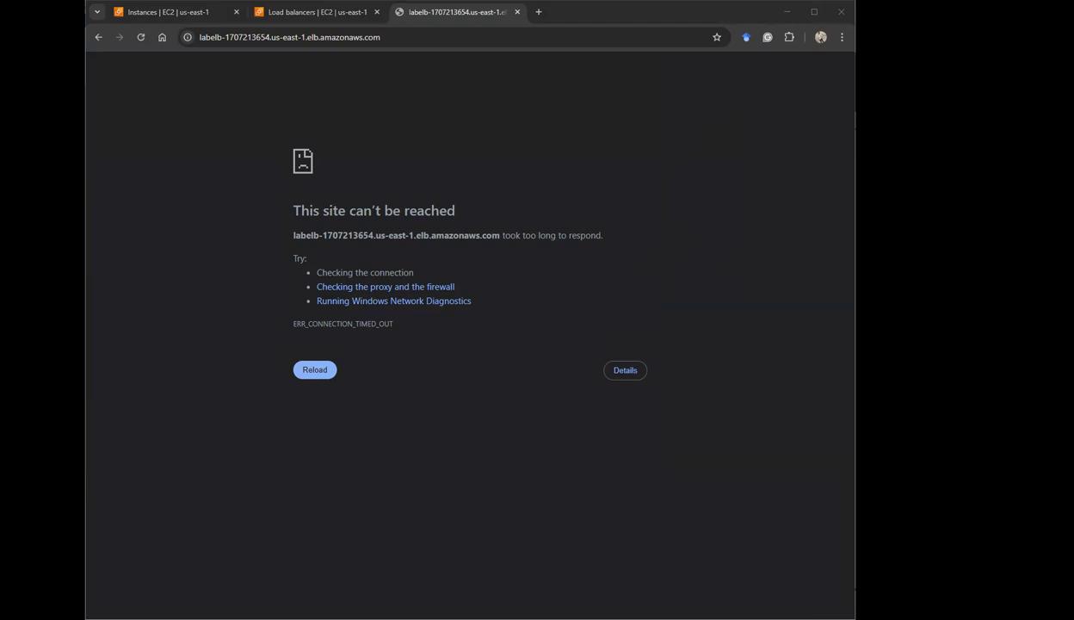
key("F5")
key("ctrl+w")
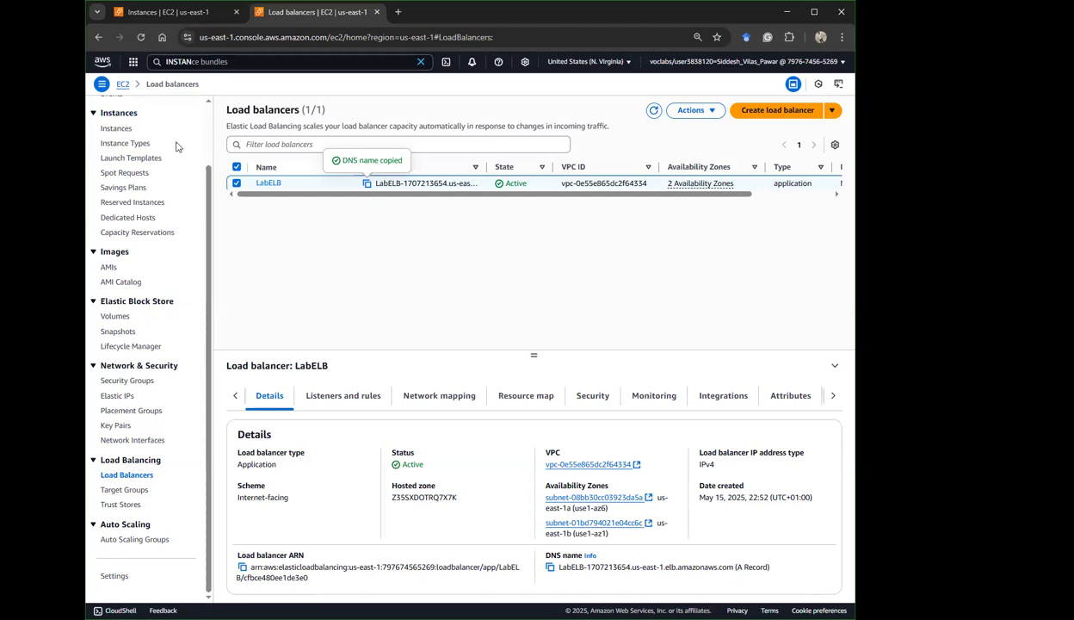
Select Lab Auto Scaling Group in the Auto Scaling groups list and show its automatic scaling policies.
left_click(129, 539)
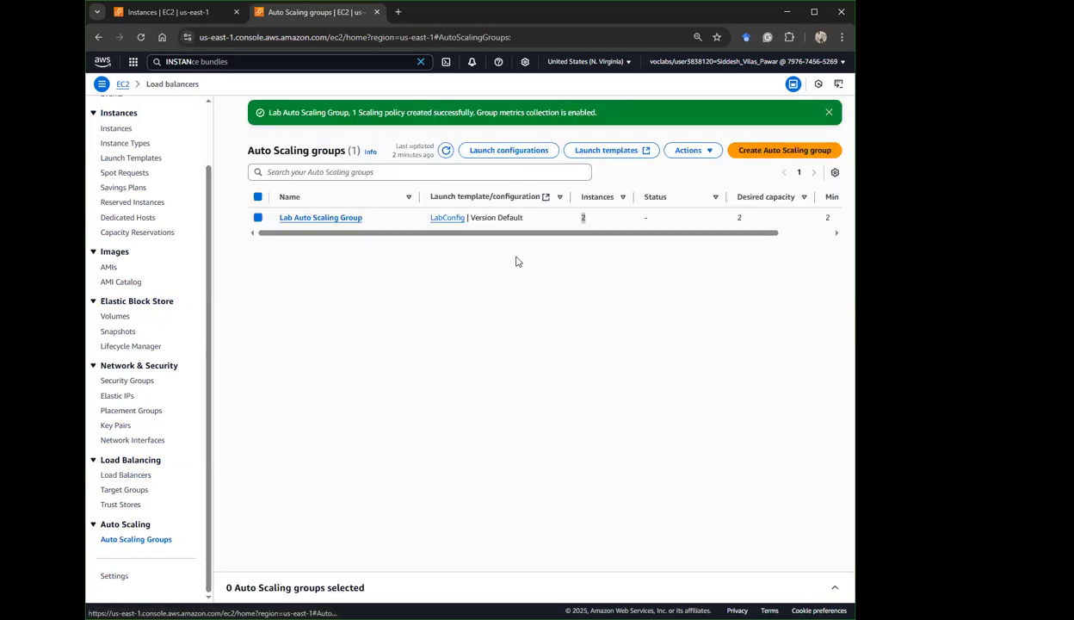
left_click(593, 218)
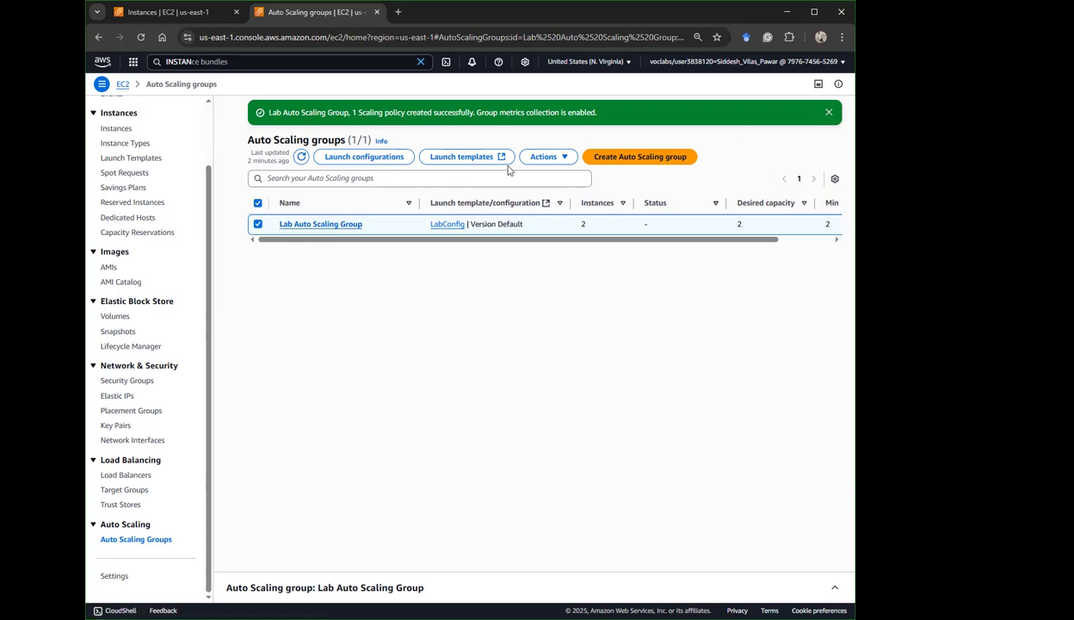
left_click(559, 158)
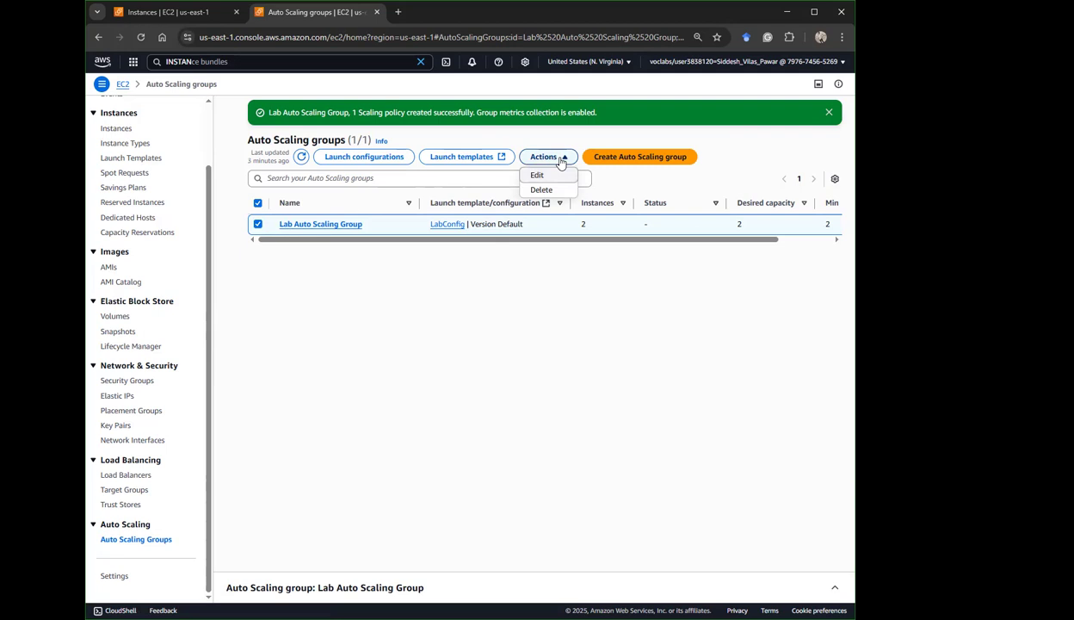
left_click(472, 579)
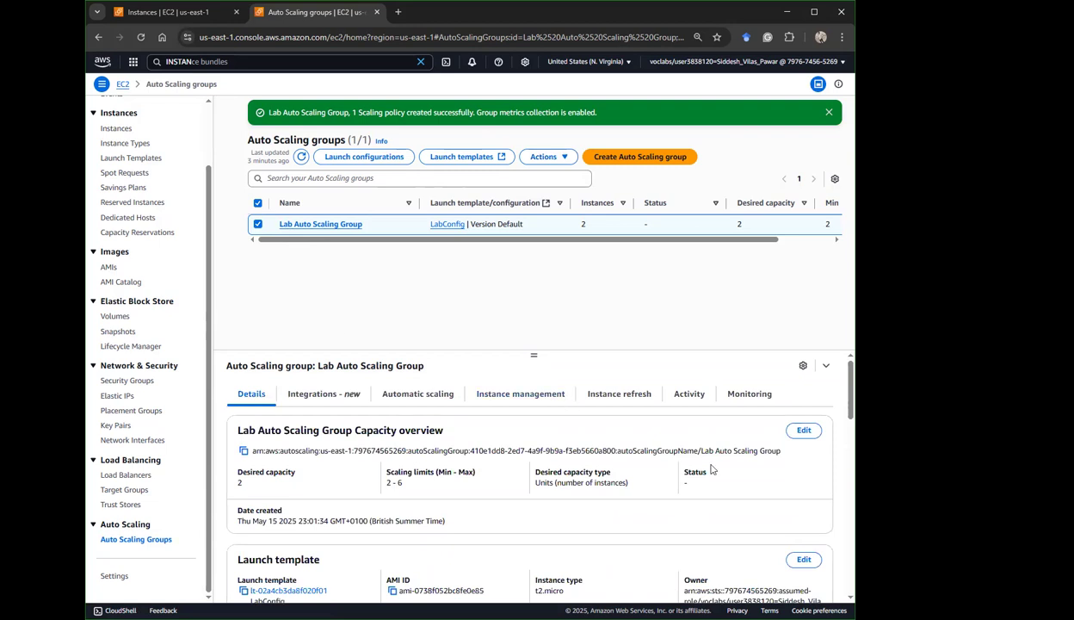
left_click(415, 395)
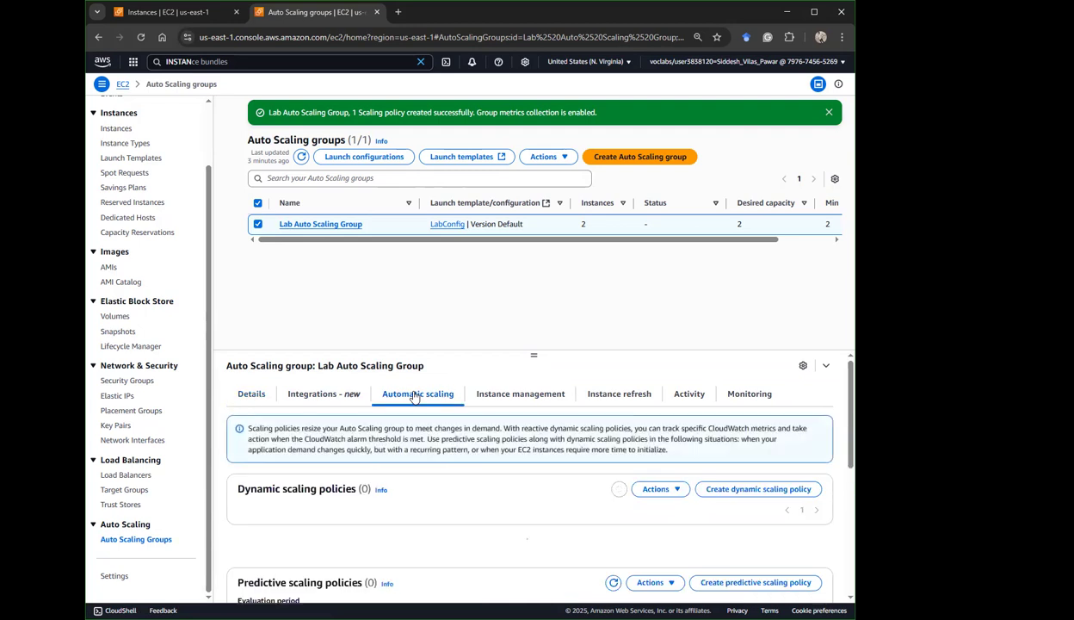
scroll(429, 465, "down", 3)
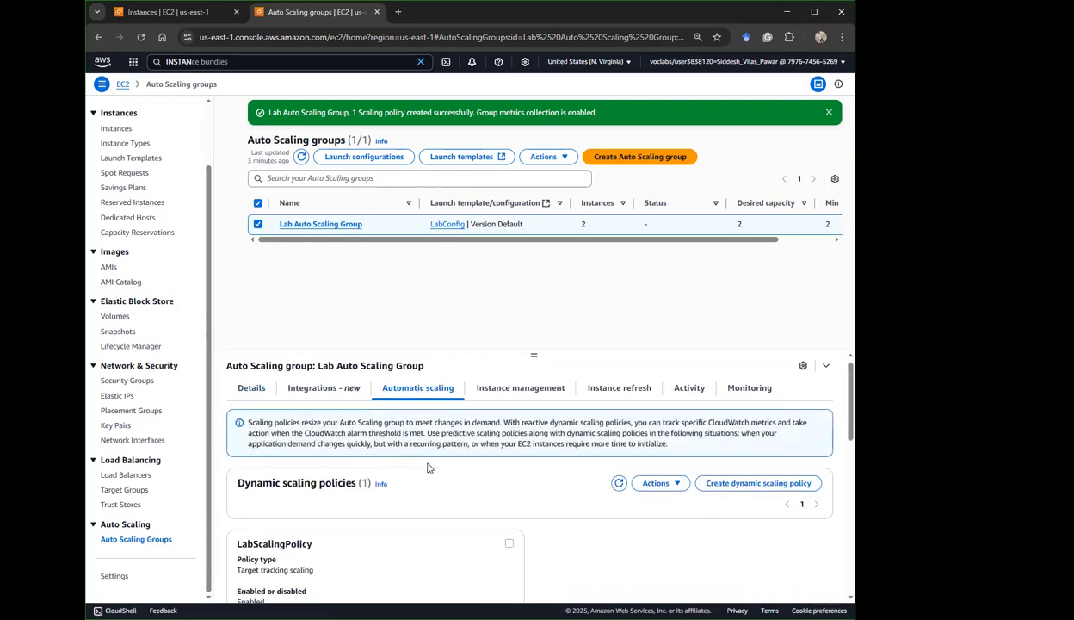
scroll(462, 440, "up", 1)
Edit LabScalingPolicy to use an average CPU utilization target value of 50 and save the update.
left_click(509, 427)
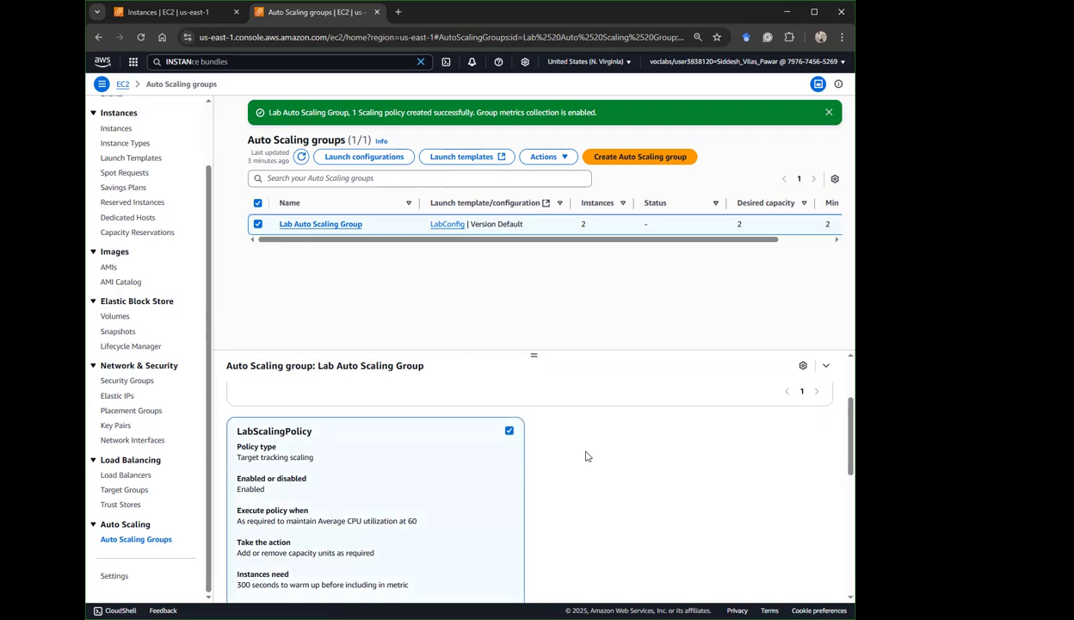
scroll(585, 454, "up", 3)
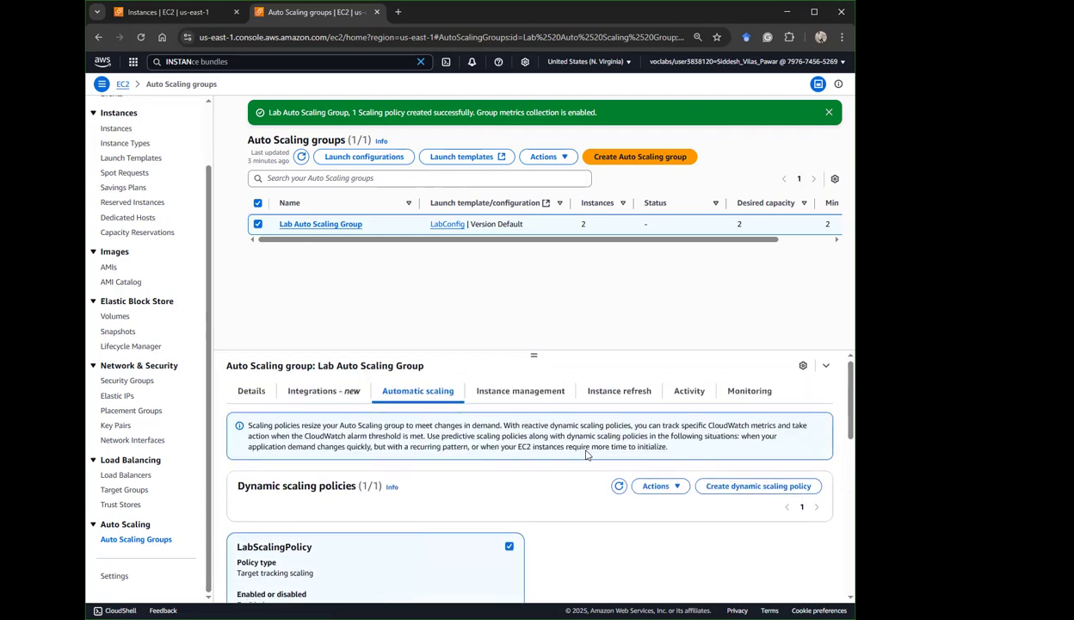
left_click(676, 488)
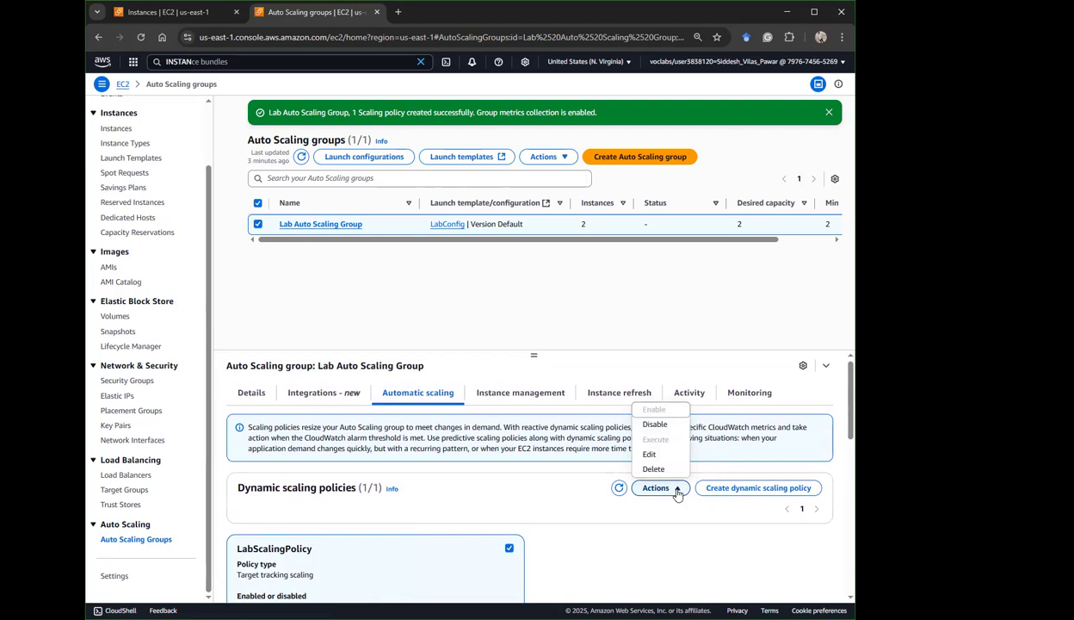
left_click(660, 454)
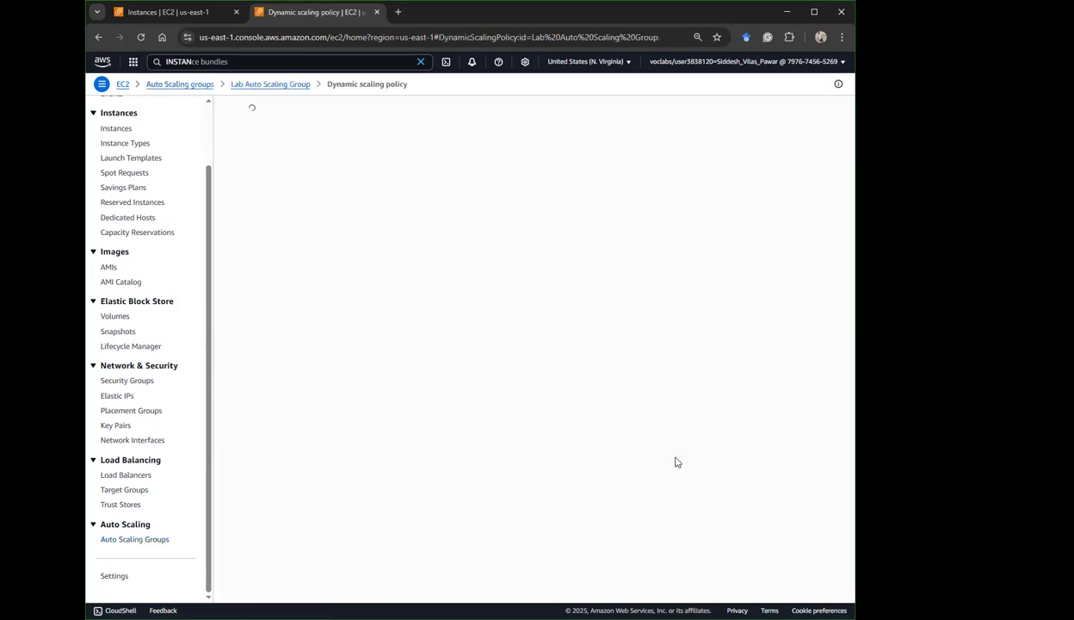
left_click_drag(277, 286, 232, 284)
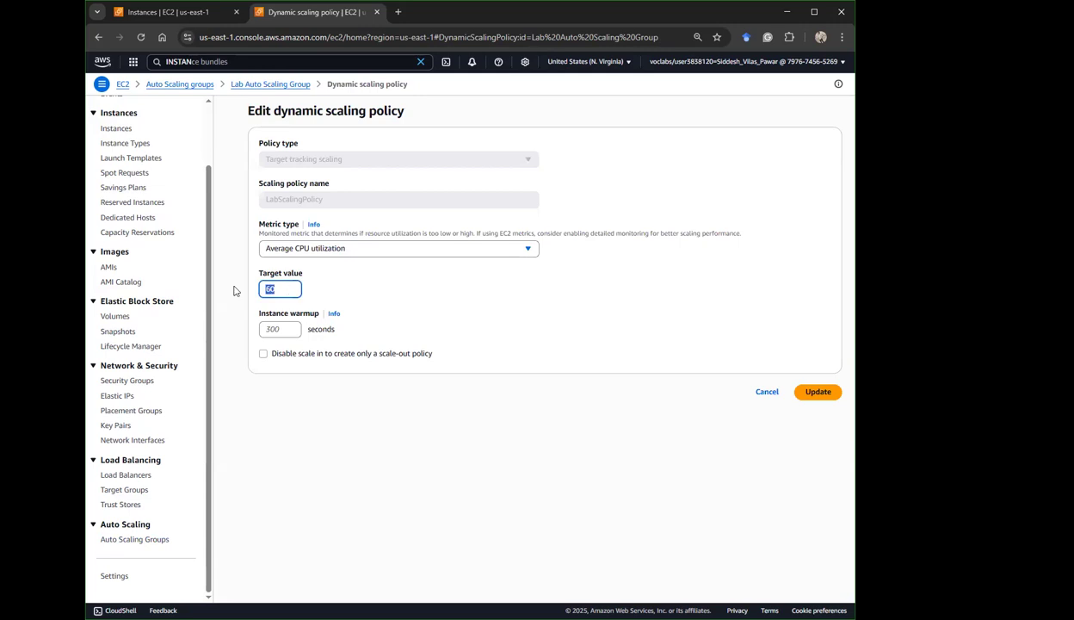
type("50")
left_click(823, 394)
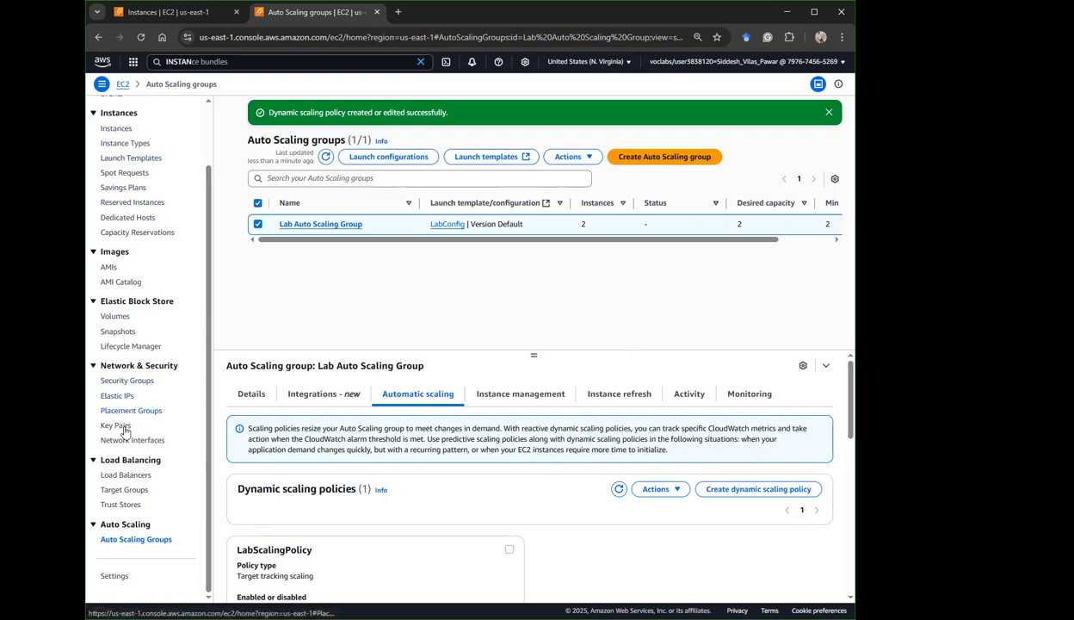
Enlarge the details of Lab Auto Scaling Group and review its dynamic, predictive and scheduled scaling settings.
scroll(114, 479, "up", 1)
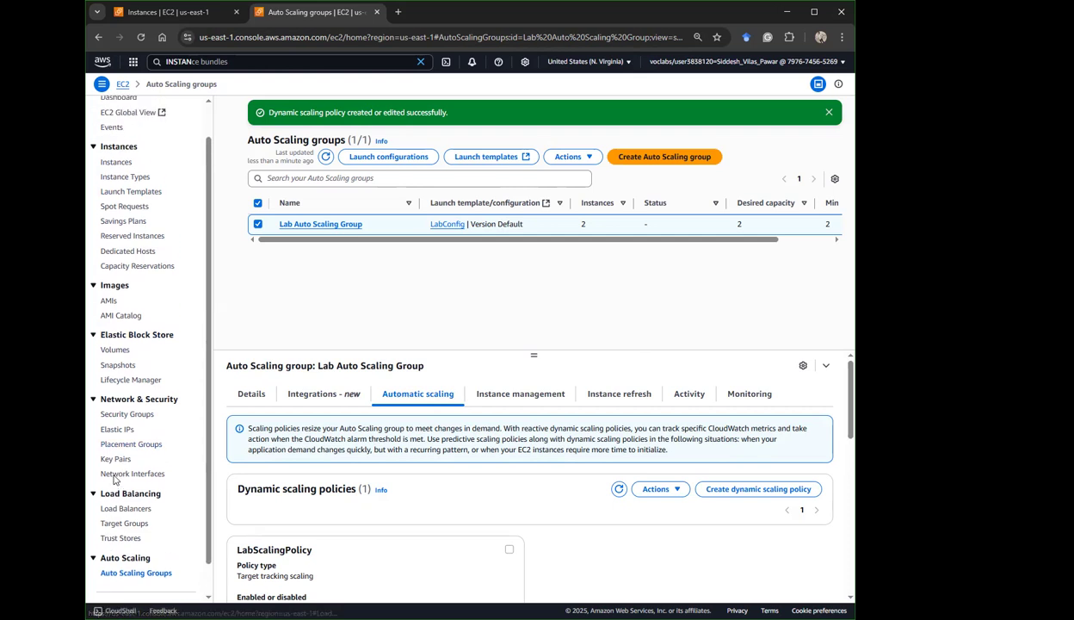
scroll(115, 479, "up", 1)
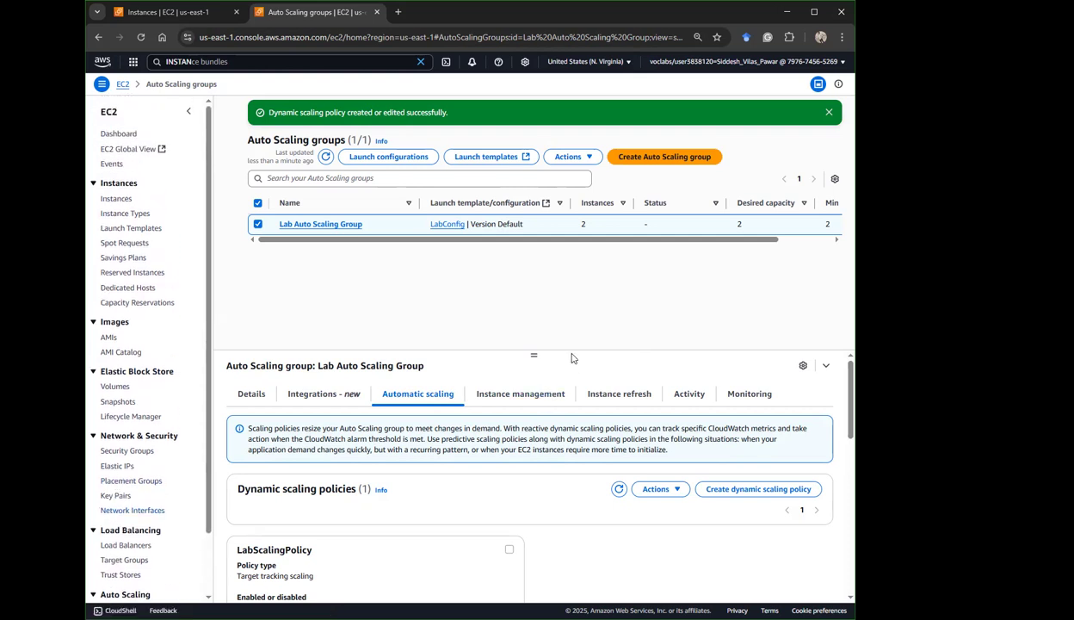
left_click_drag(534, 354, 535, 287)
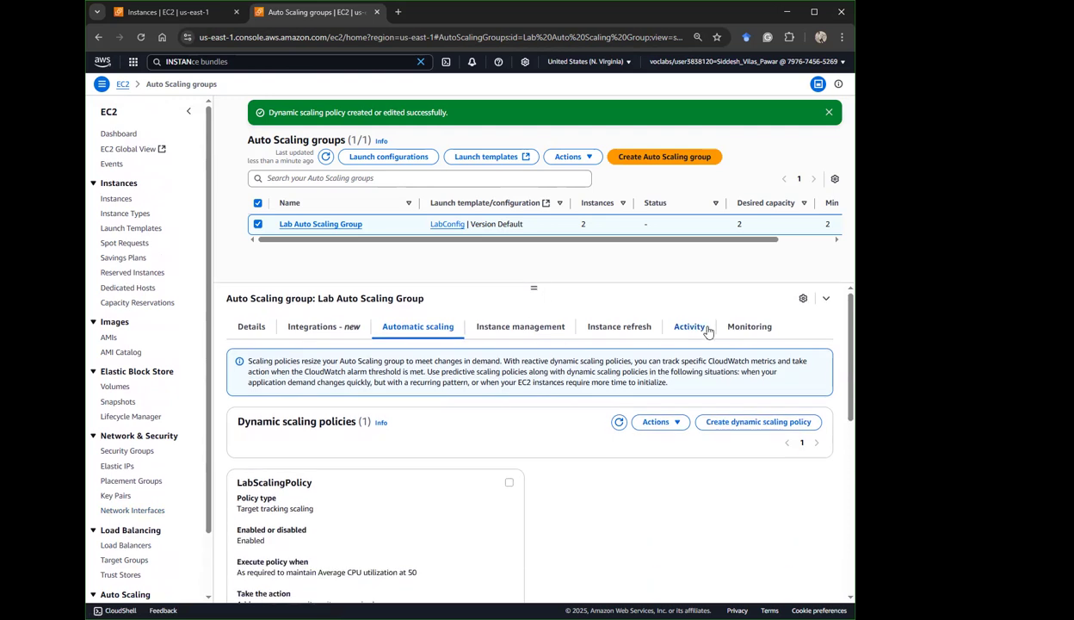
scroll(705, 421, "down", 5)
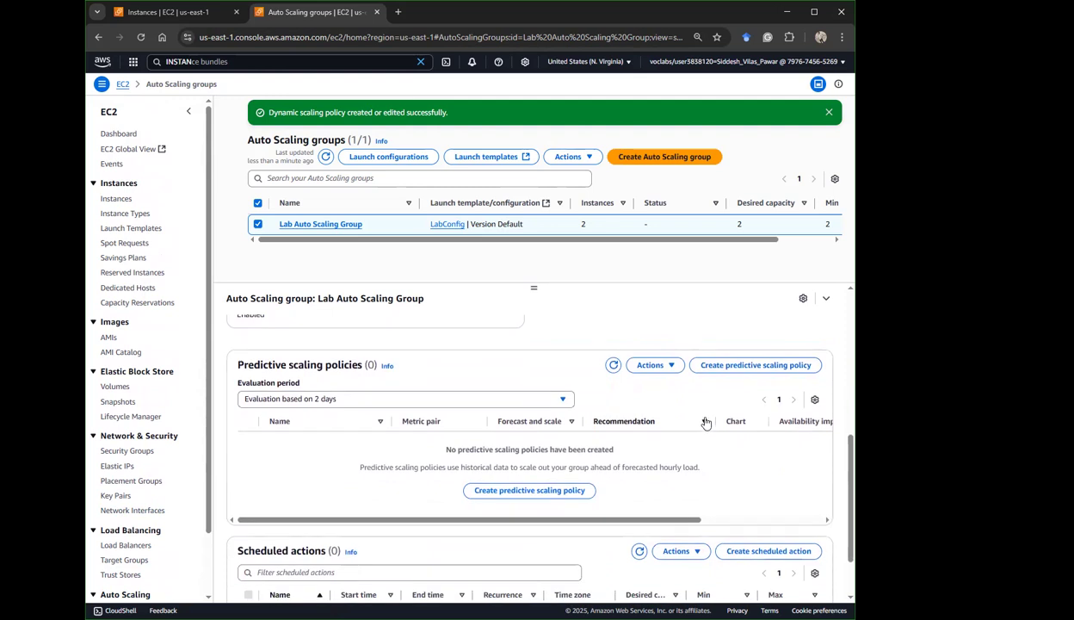
scroll(705, 422, "down", 1)
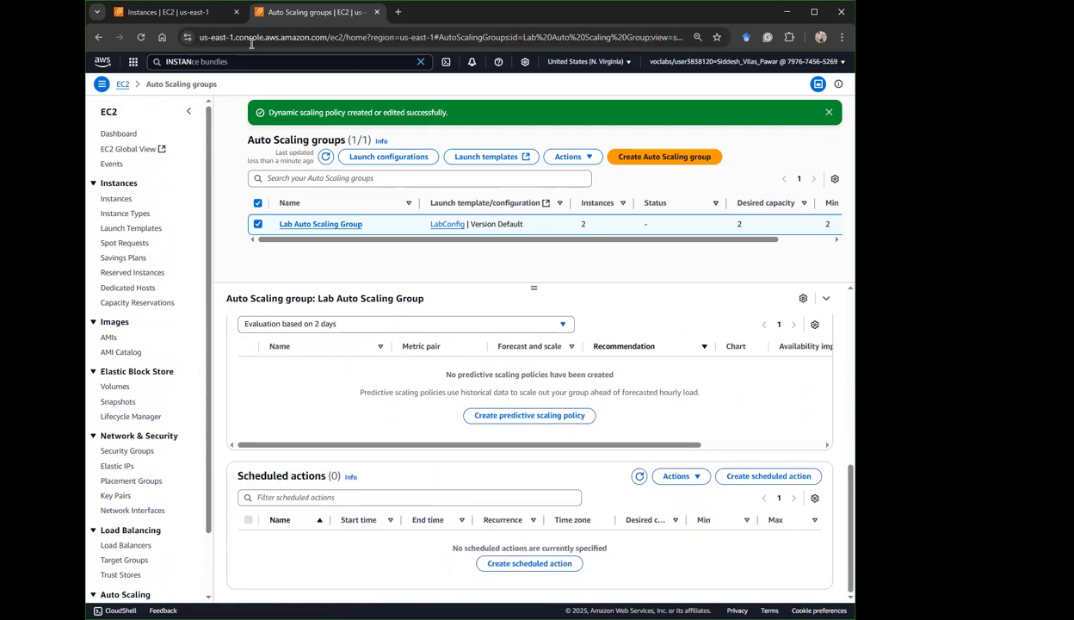
Search the AWS console for CloudWatch and open the service.
left_click(236, 64)
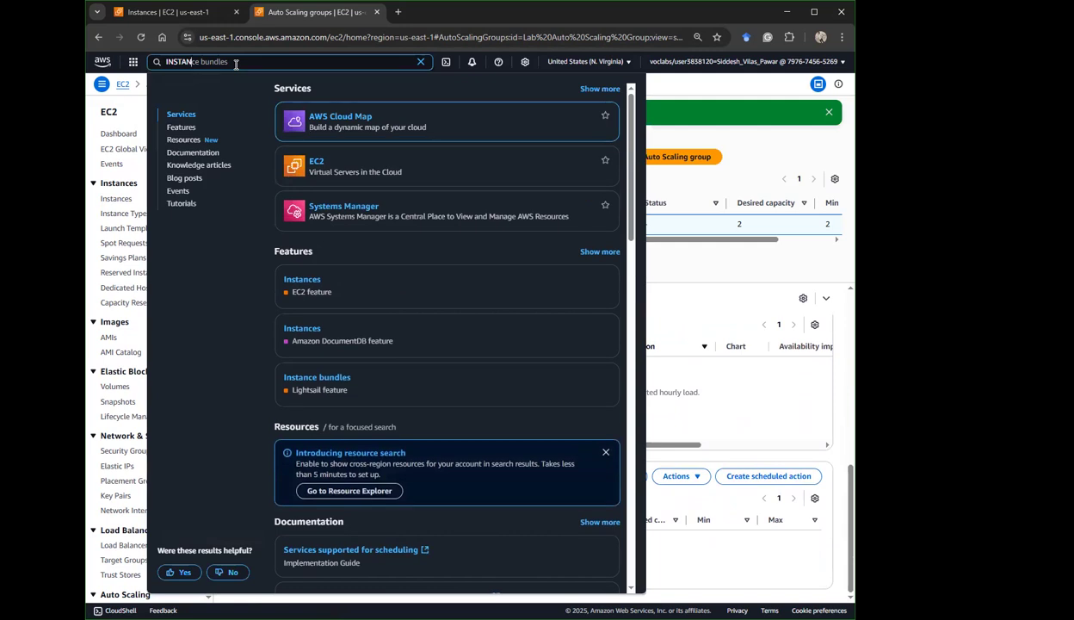
type("INSTANCLOUD")
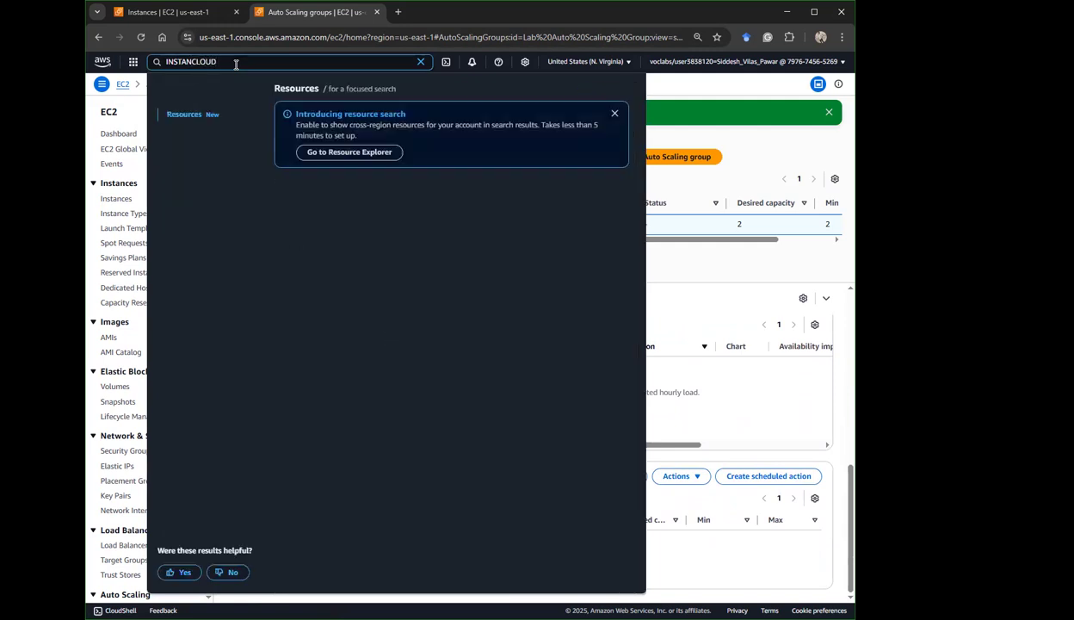
key("ctrl+a")
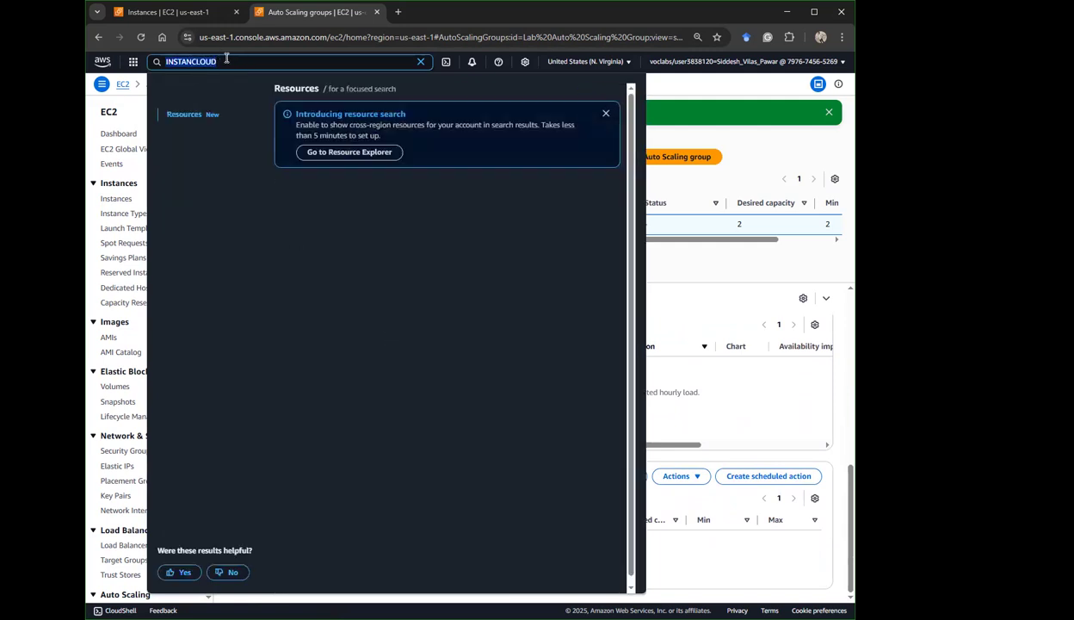
type("ClOUDWatch")
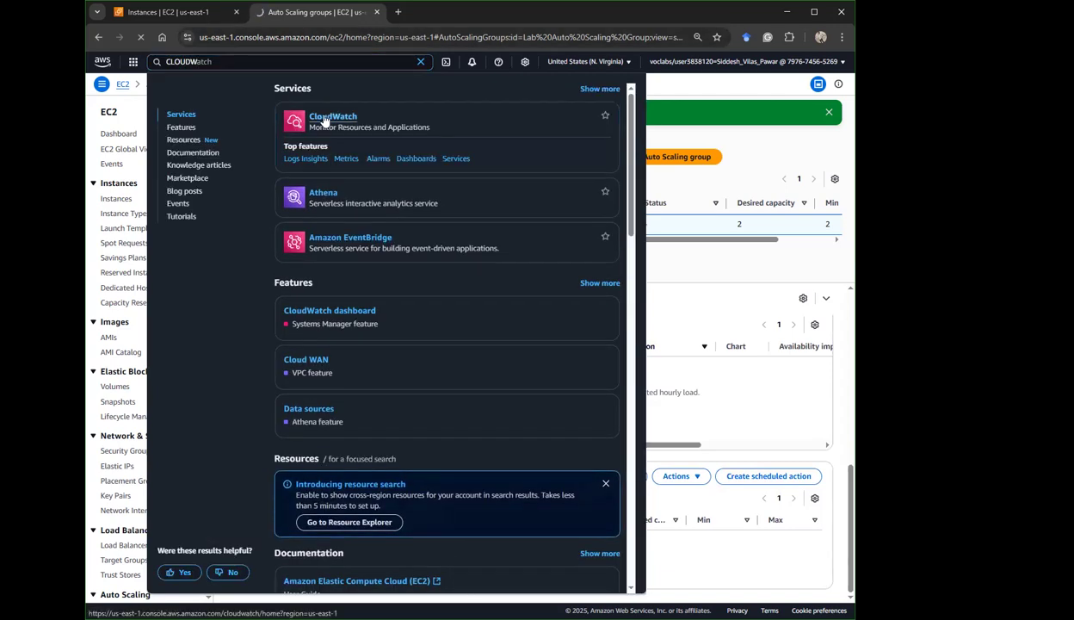
left_click(325, 119)
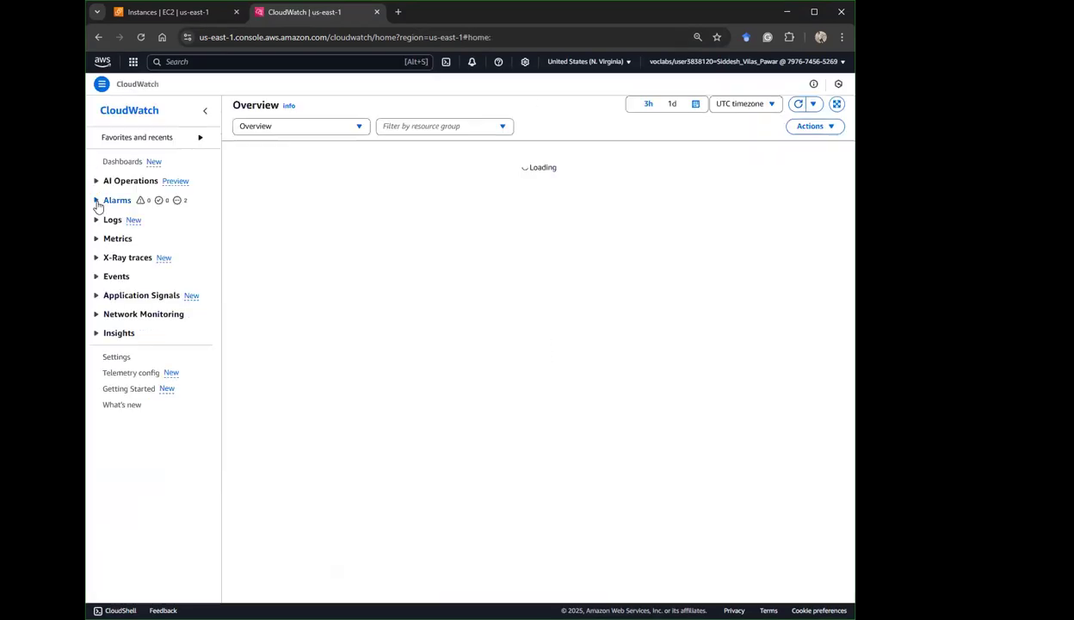
List all CloudWatch alarms, check the CPUUtilization conditions, and refresh the alarm list several times.
left_click(97, 201)
left_click(110, 233)
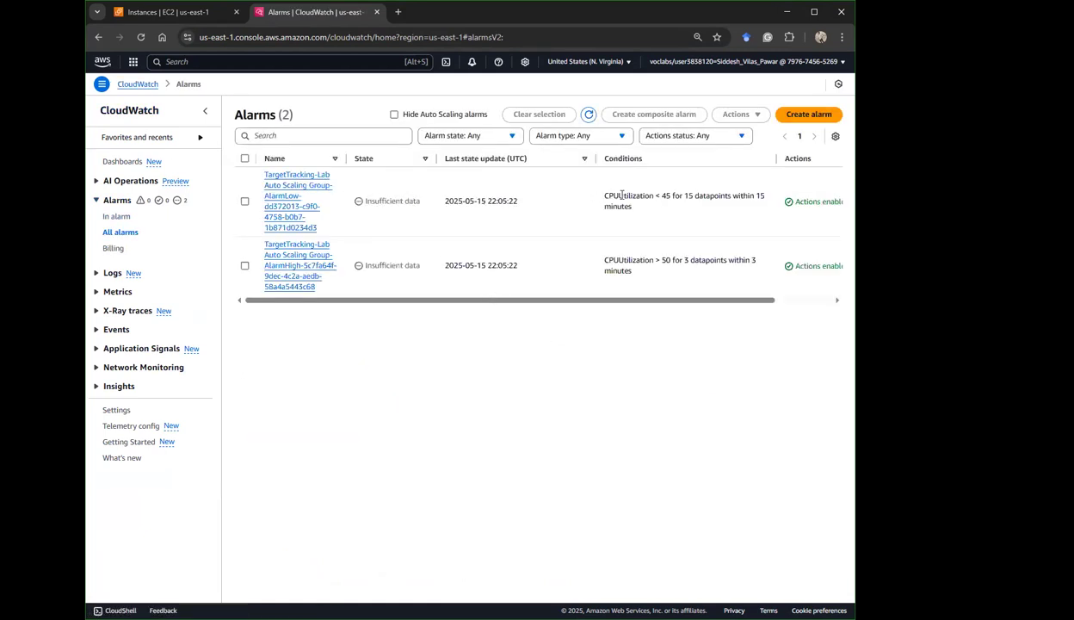
left_click_drag(655, 195, 670, 196)
left_click(589, 115)
left_click(589, 115)
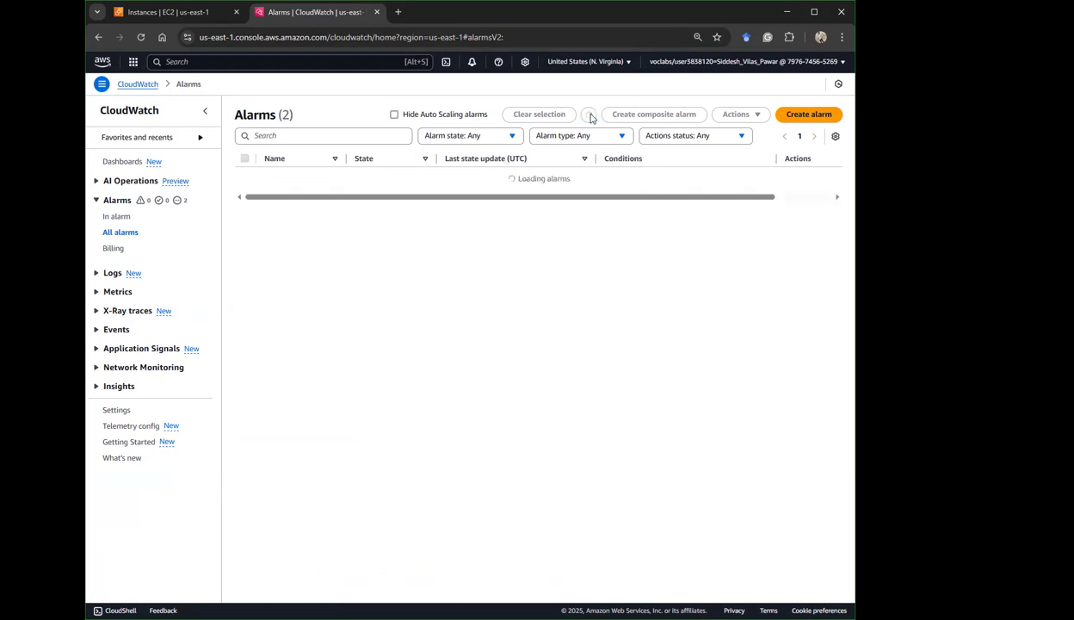
left_click(590, 117)
left_click(589, 117)
left_click(589, 117)
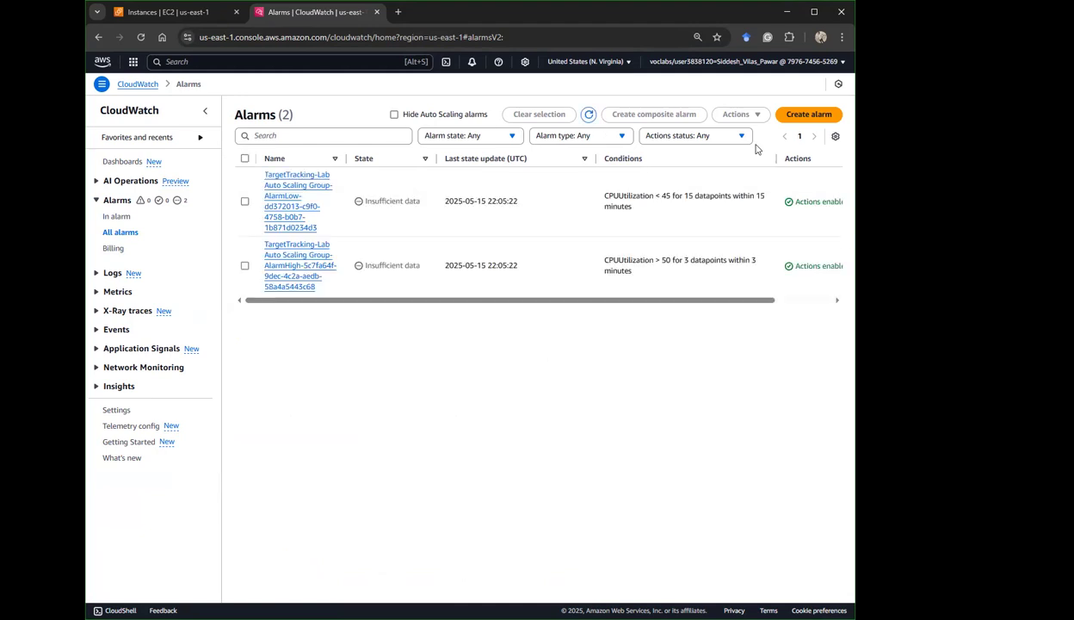
Load labelb-1707213654.us-east-1.elb.amazonaws.com in a new browser tab, show the connection error details, and reload the page.
left_click(398, 12)
left_click(361, 37)
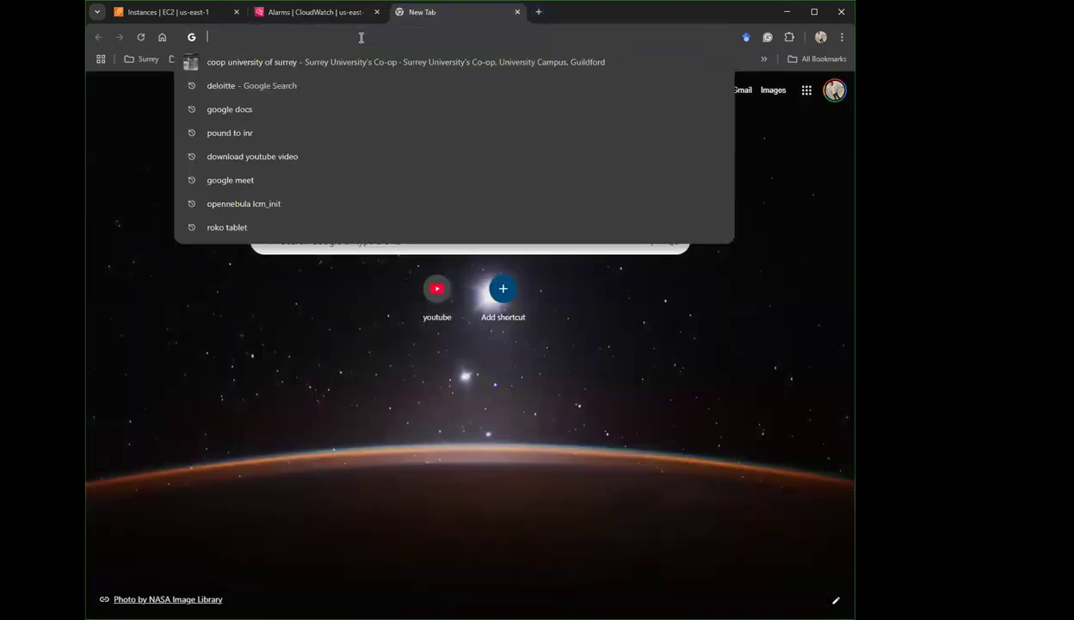
type("labelb-1707213654.us-east-1.elb.amazonaws.com")
key("Return")
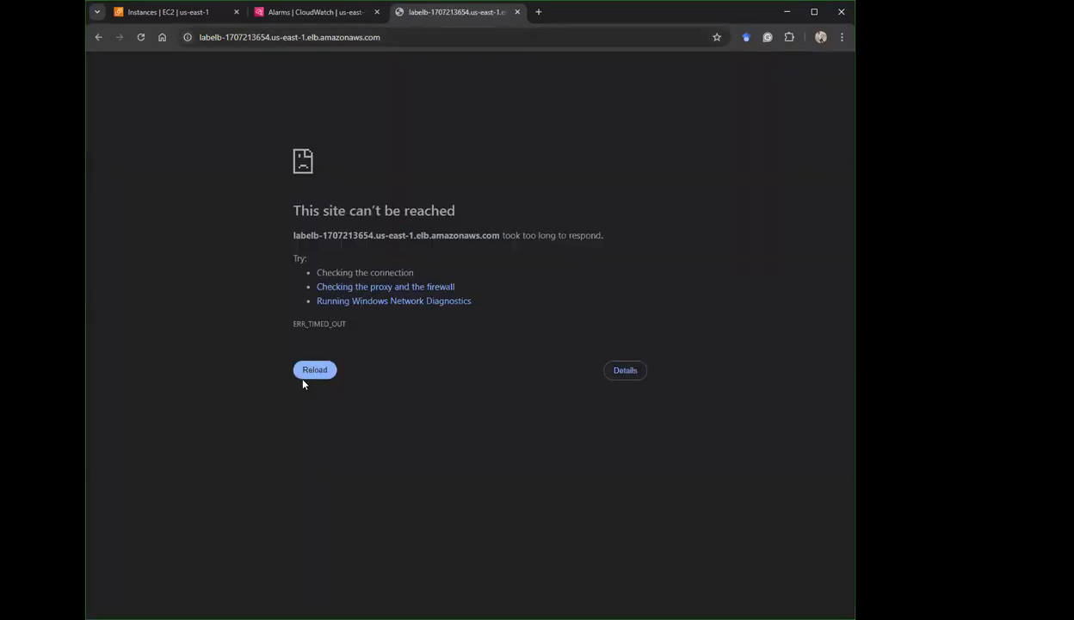
left_click(303, 372)
left_click(624, 376)
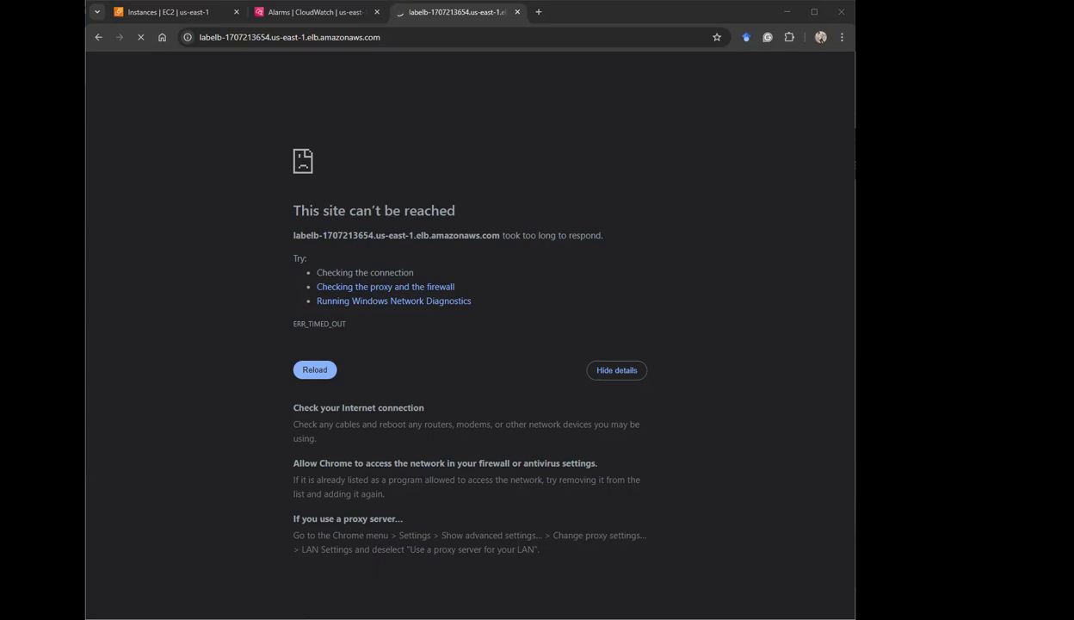
key("F5")
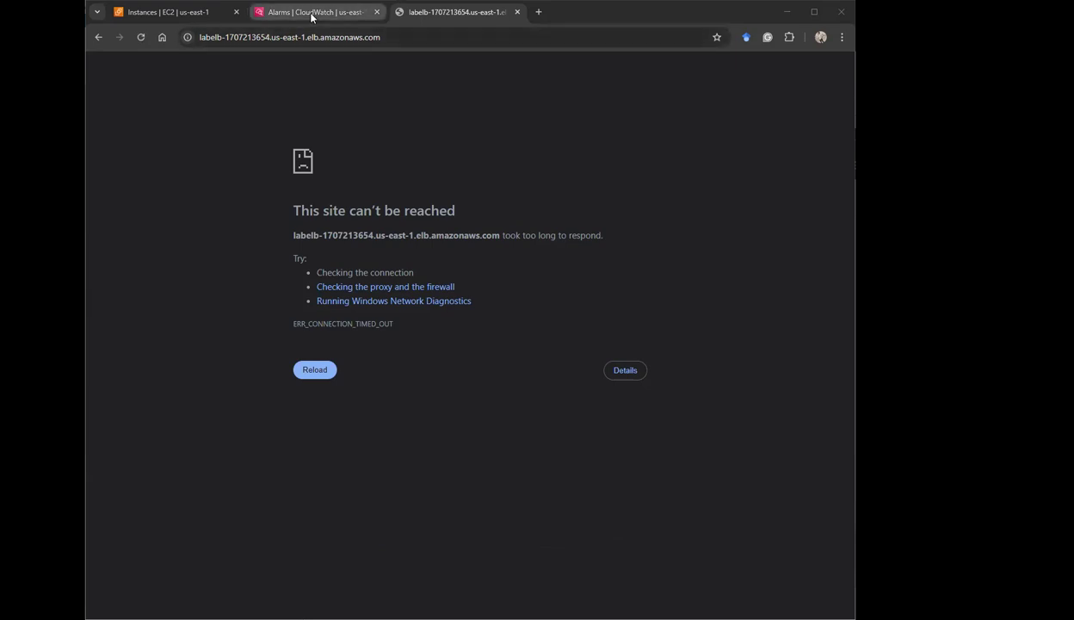
Return to the CloudWatch alarms list and refresh it repeatedly, checking each alarm's state, conditions and actions.
left_click(278, 17)
left_click(589, 115)
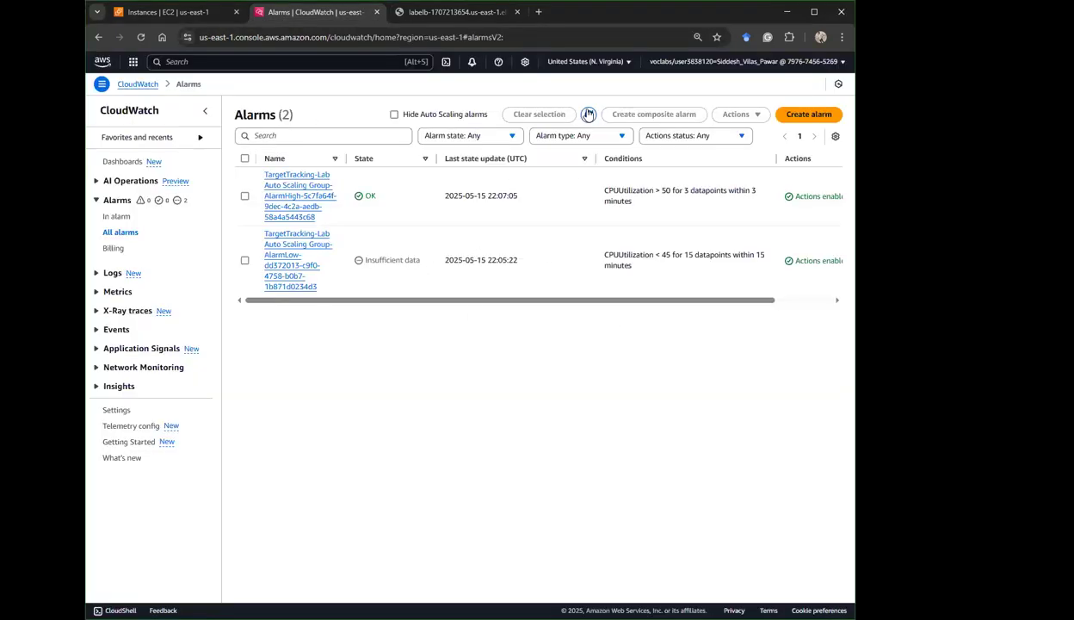
left_click(589, 114)
left_click(588, 115)
left_click(588, 114)
left_click(589, 114)
scroll(516, 294, "right", 2)
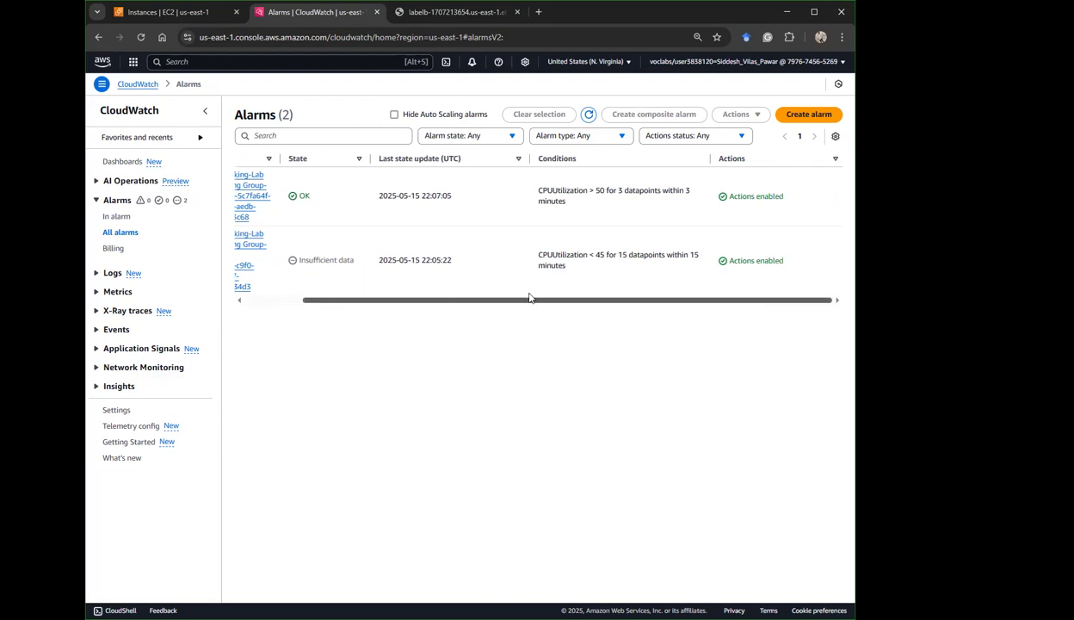
left_click(113, 203)
left_click(112, 204)
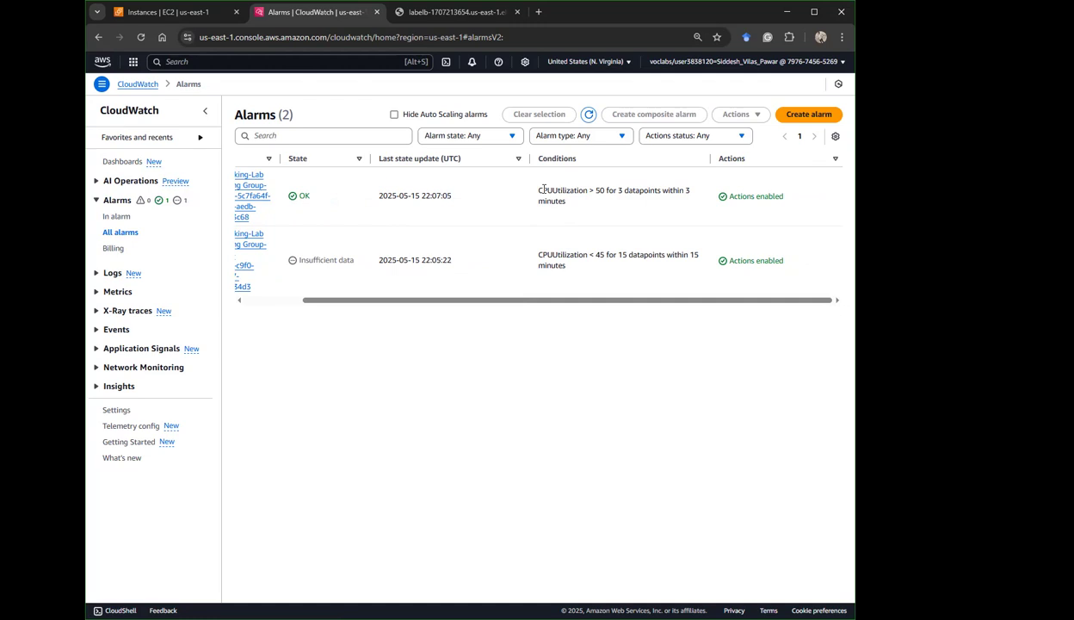
left_click(588, 115)
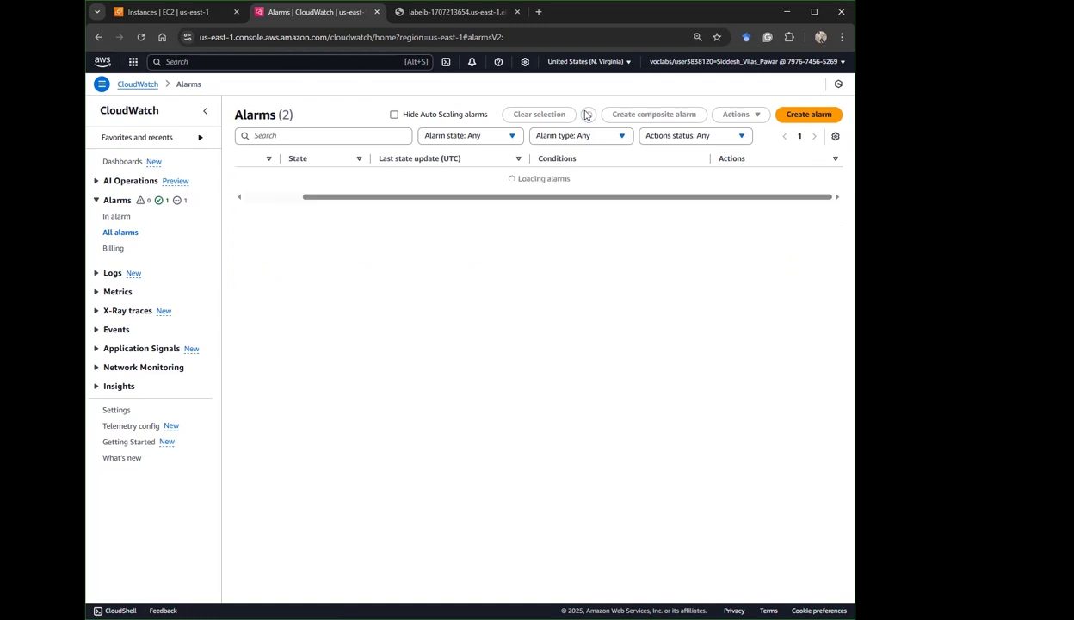
left_click(588, 115)
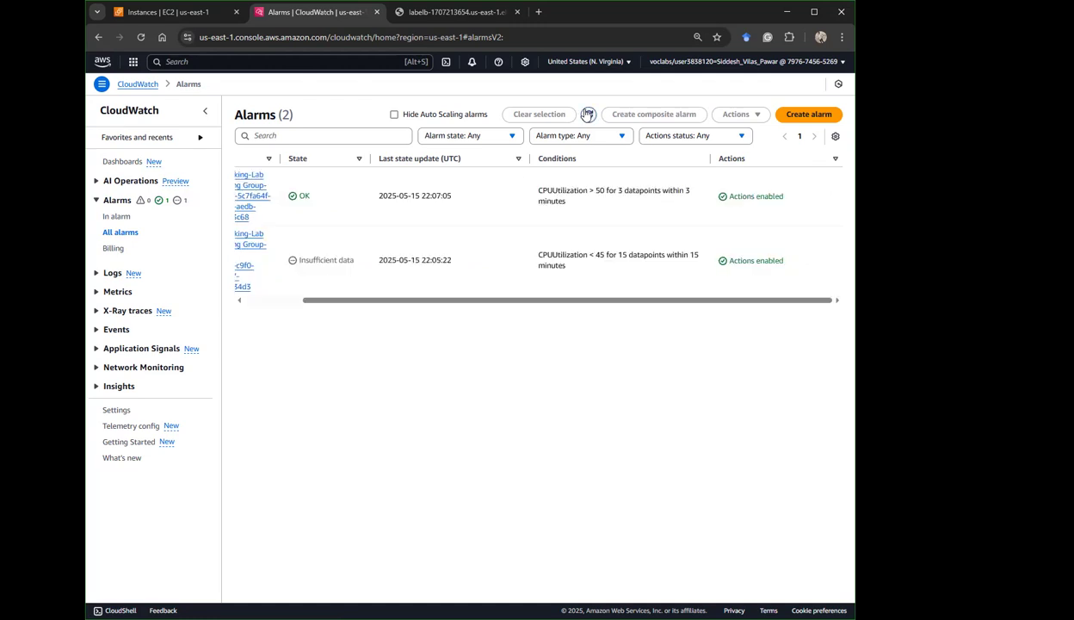
left_click(588, 115)
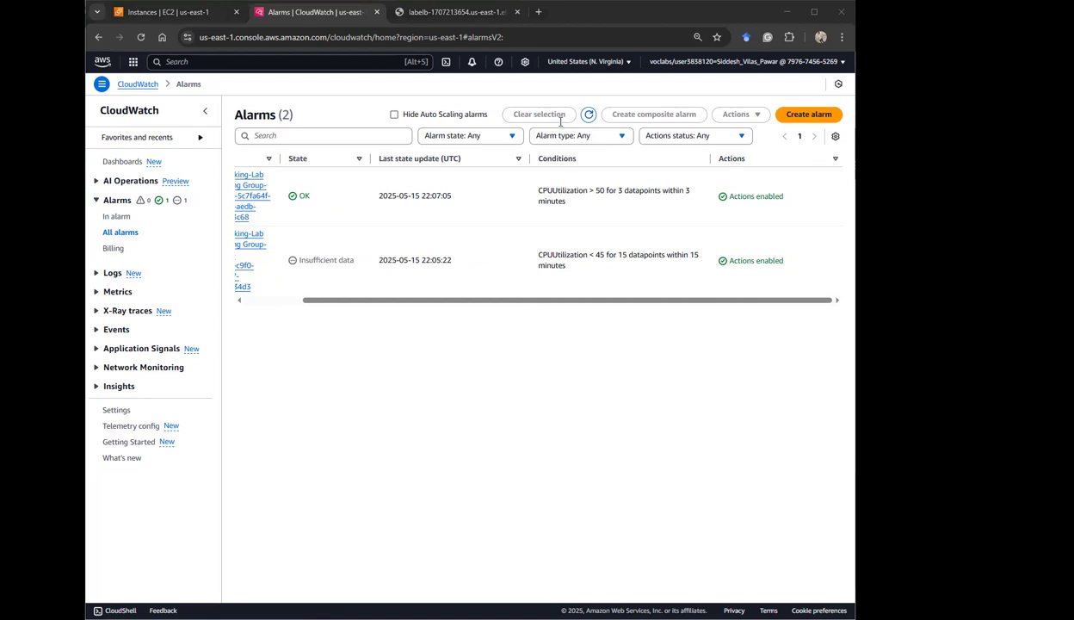
left_click(339, 398)
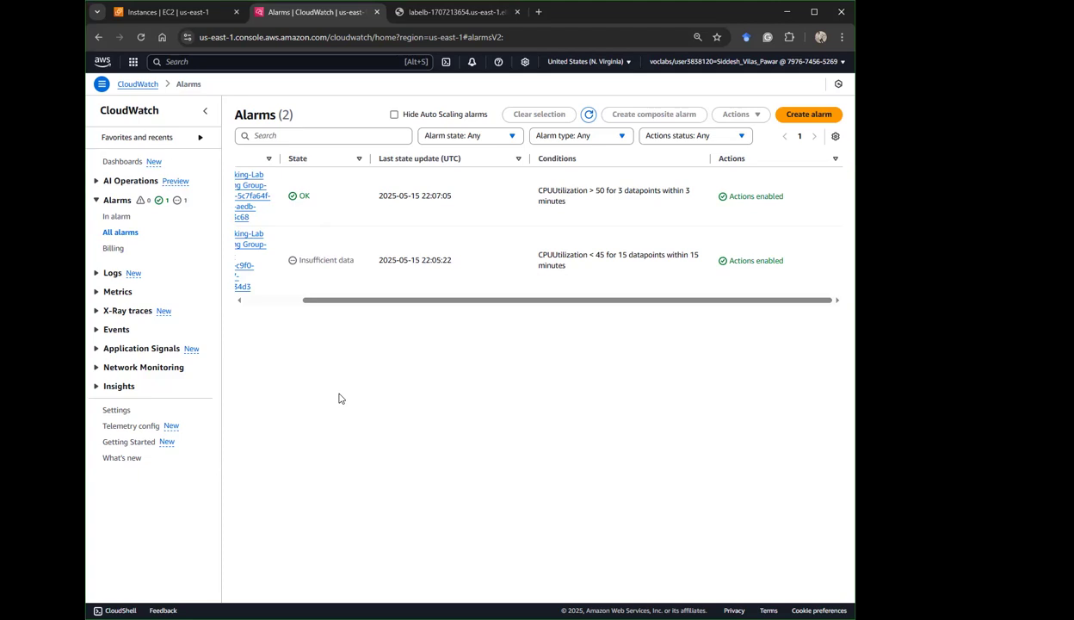
left_click(590, 120)
Look through the custom and automatic CloudWatch dashboards and the AI Operations overview.
left_click(125, 180)
left_click(123, 162)
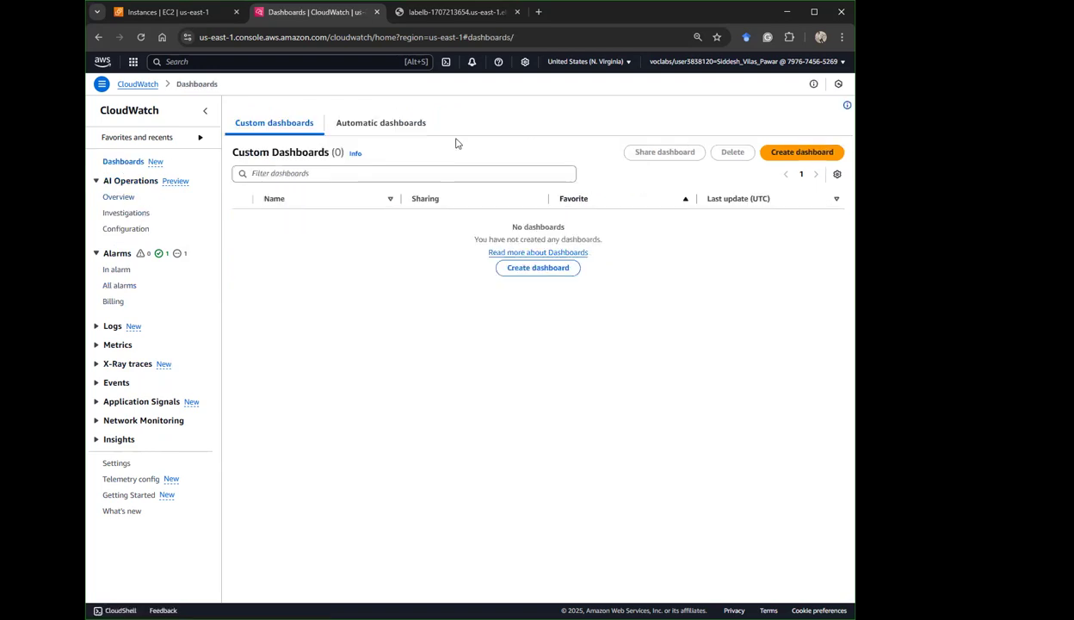
left_click(409, 134)
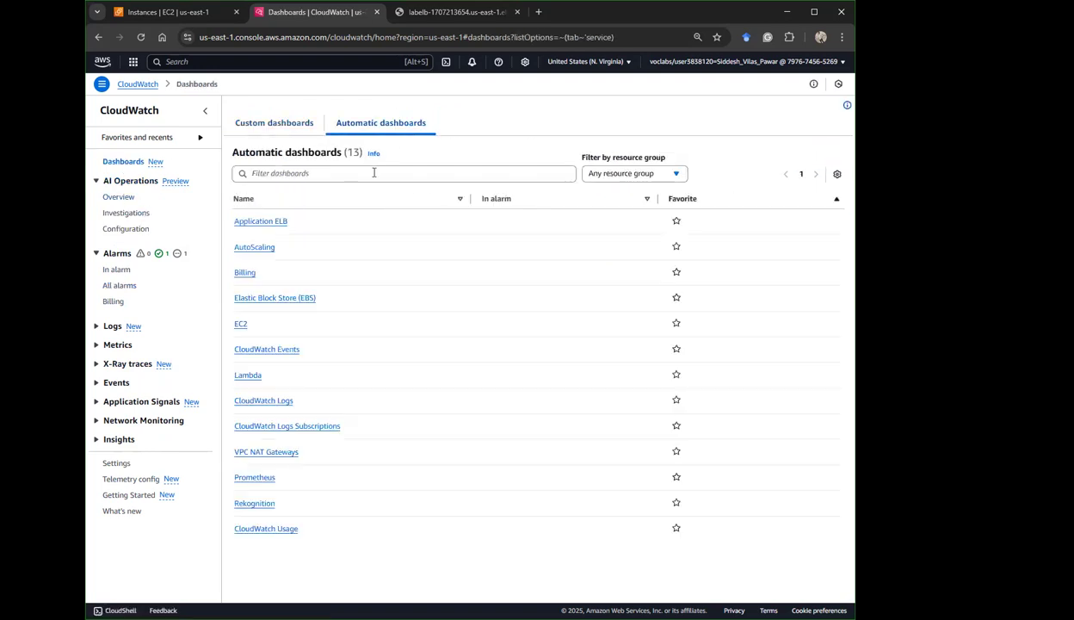
left_click(120, 201)
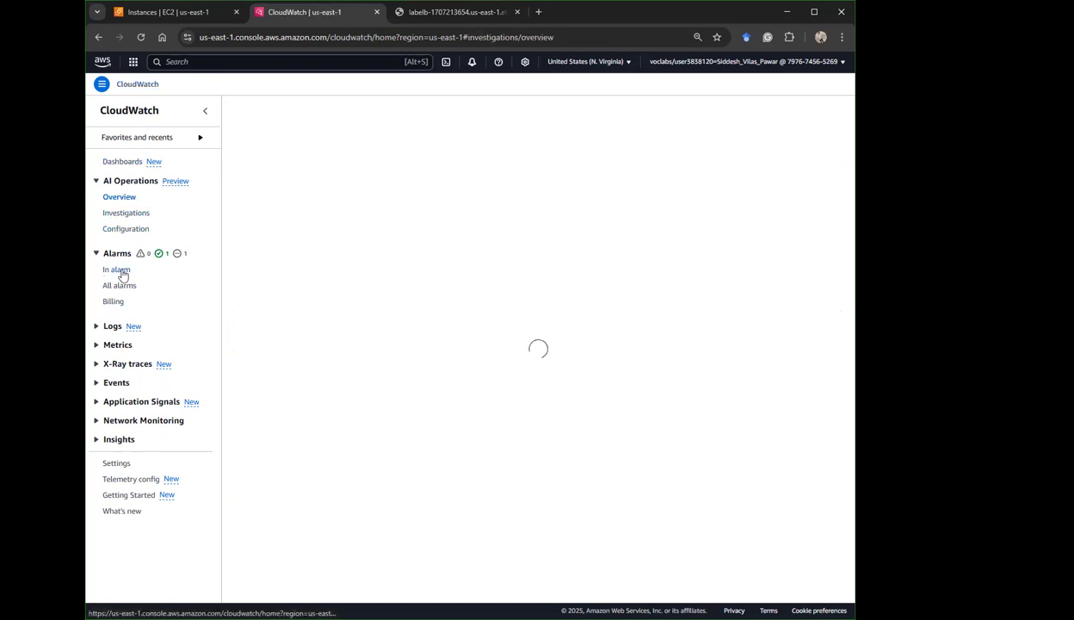
List all alarms again with refreshed data and open Lab Auto Scaling Group's AlarmHigh alarm to examine its CPUUtilization graph.
left_click(120, 288)
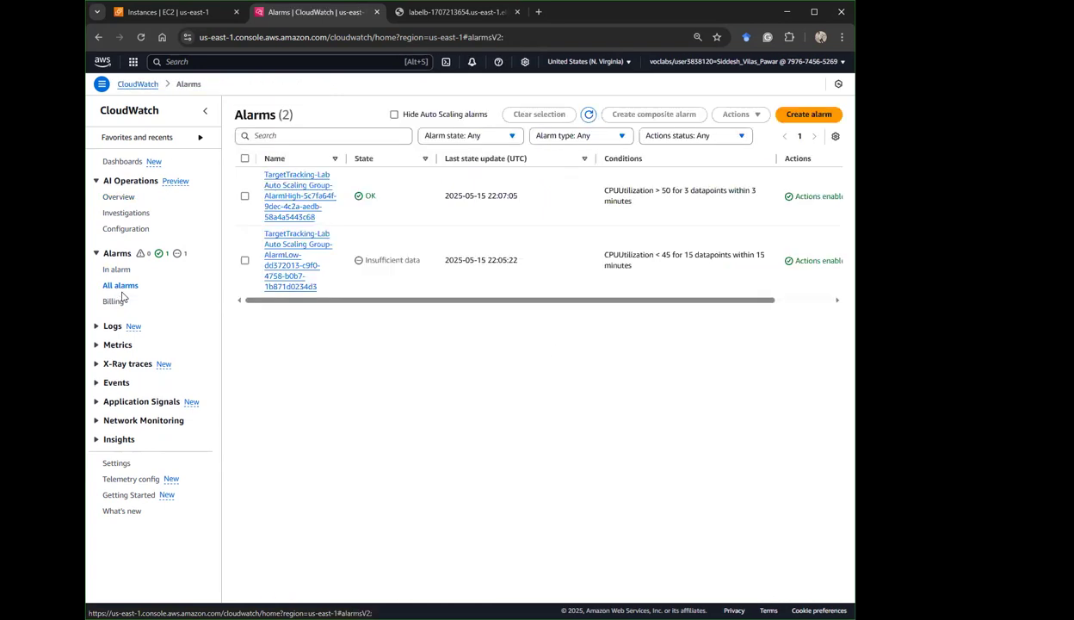
left_click(588, 115)
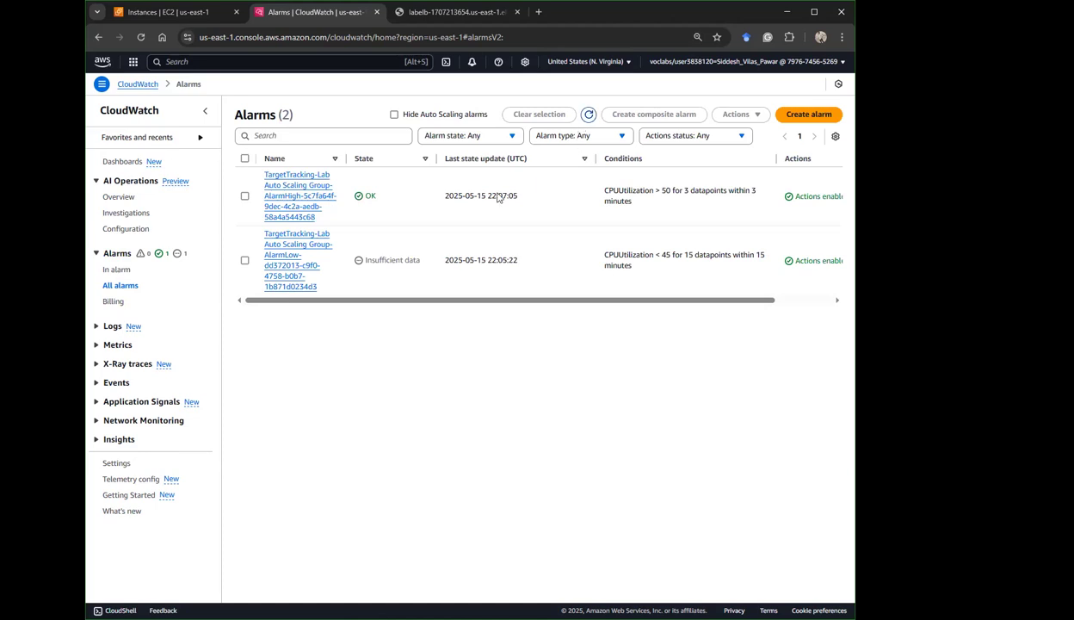
left_click(284, 193)
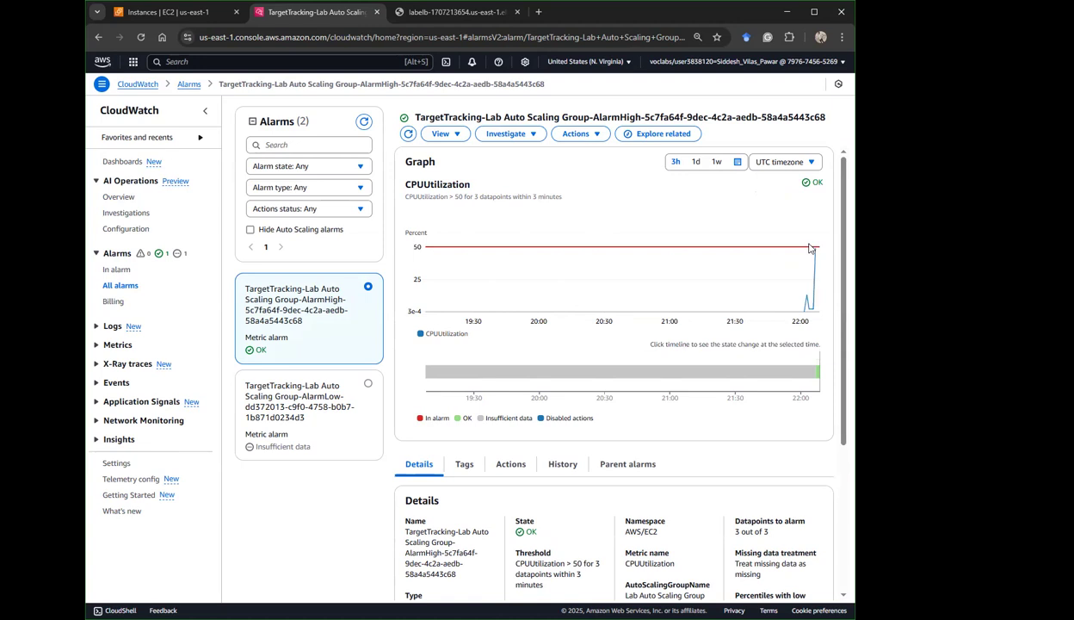
left_click_drag(305, 300, 346, 299)
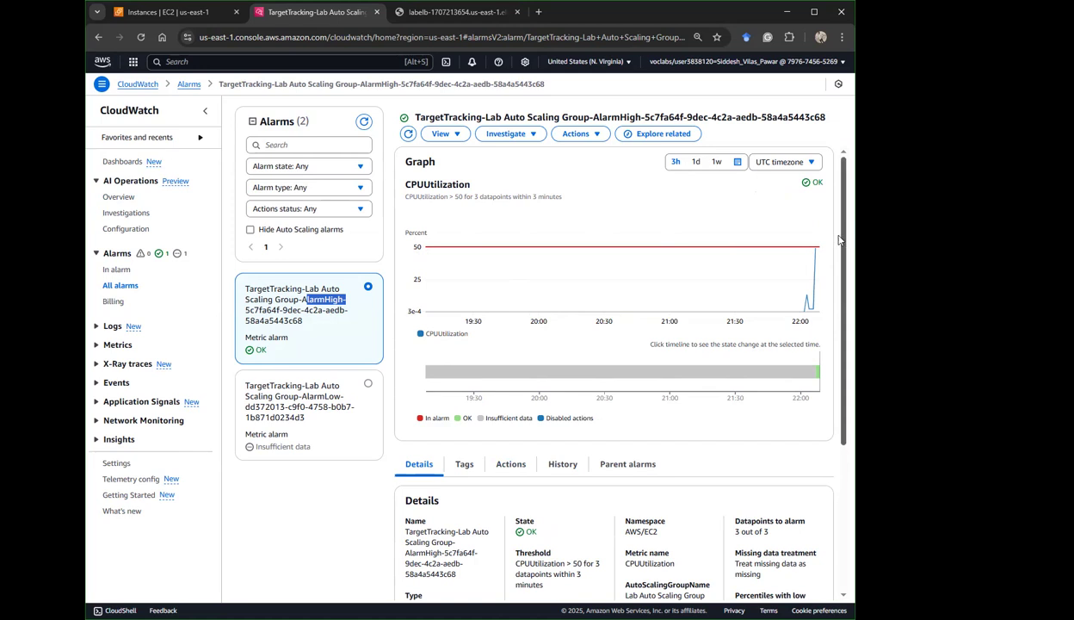
Search the console for the EC2 Instances feature, open the instances list, and refresh it to check the running instances.
left_click(245, 43)
left_click(168, 64)
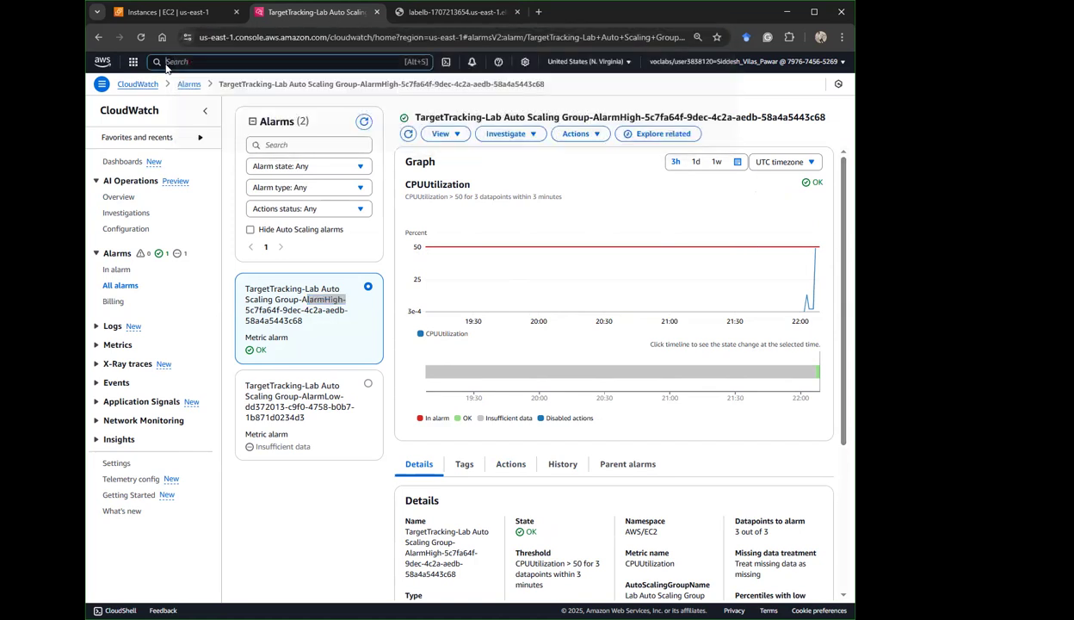
type("INSTA")
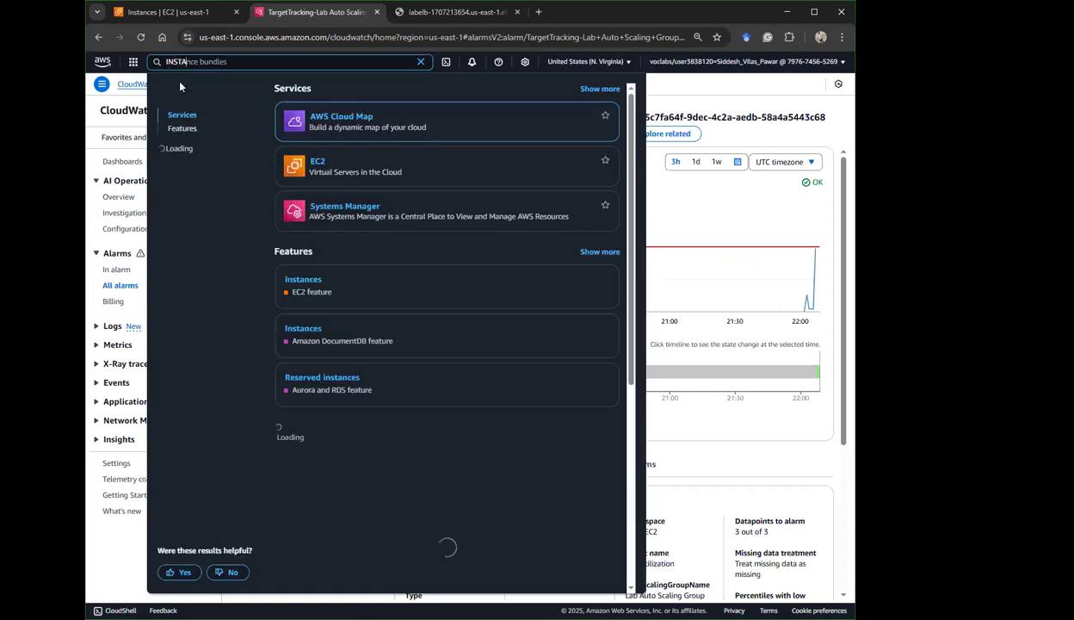
left_click(297, 281)
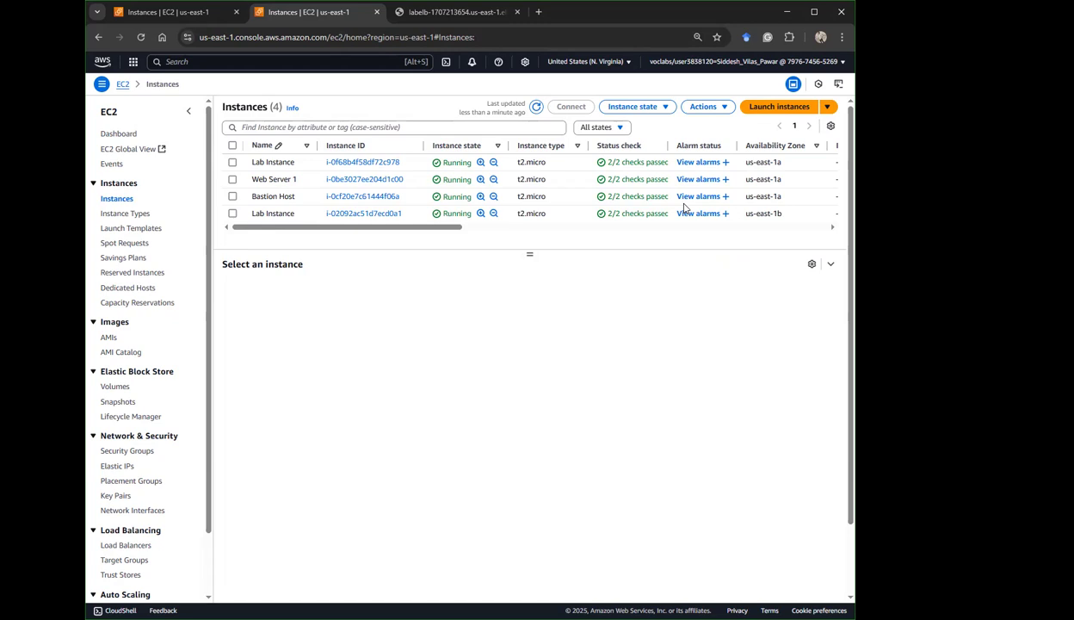
scroll(443, 177, "down", 1)
left_click(537, 106)
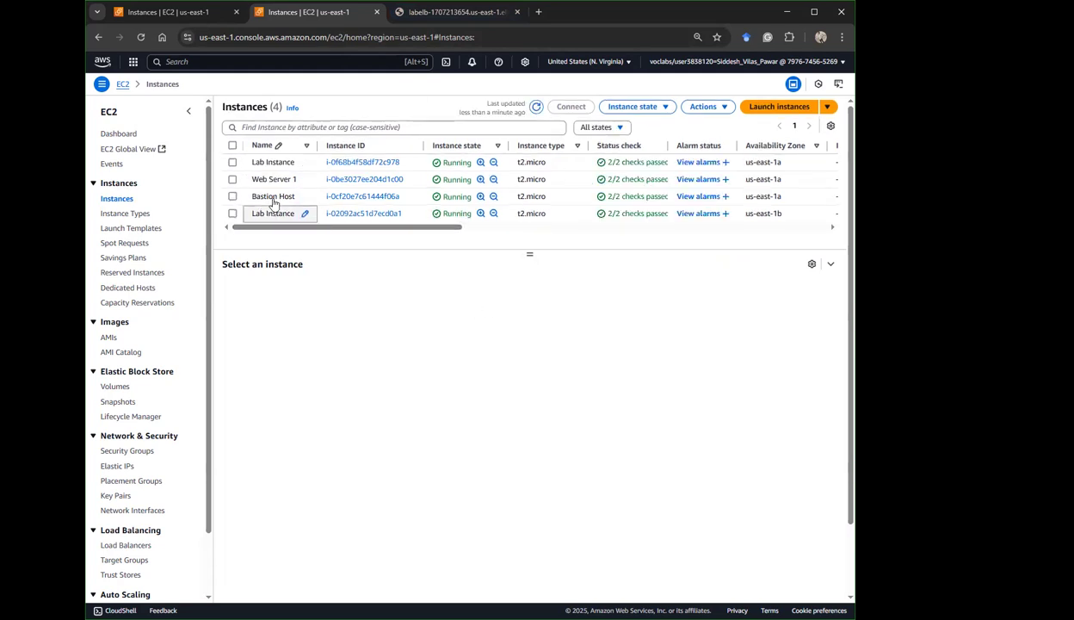
In the first browser tab, open LabELB from the load balancers list and view its network mapping, resource map and monitoring.
left_click(424, 10)
left_click(137, 12)
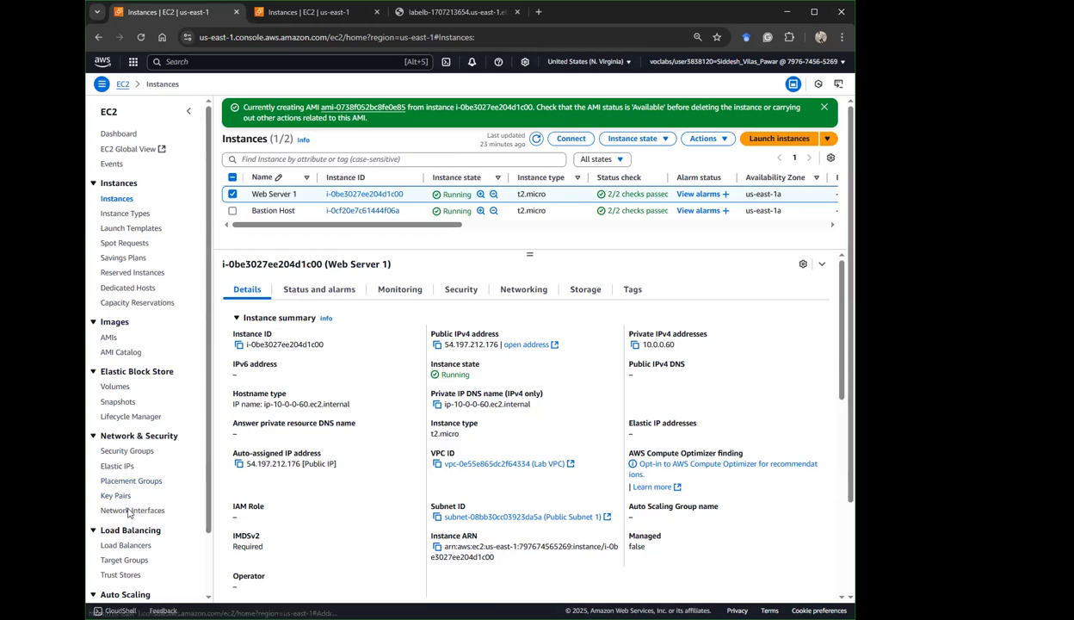
left_click(119, 545)
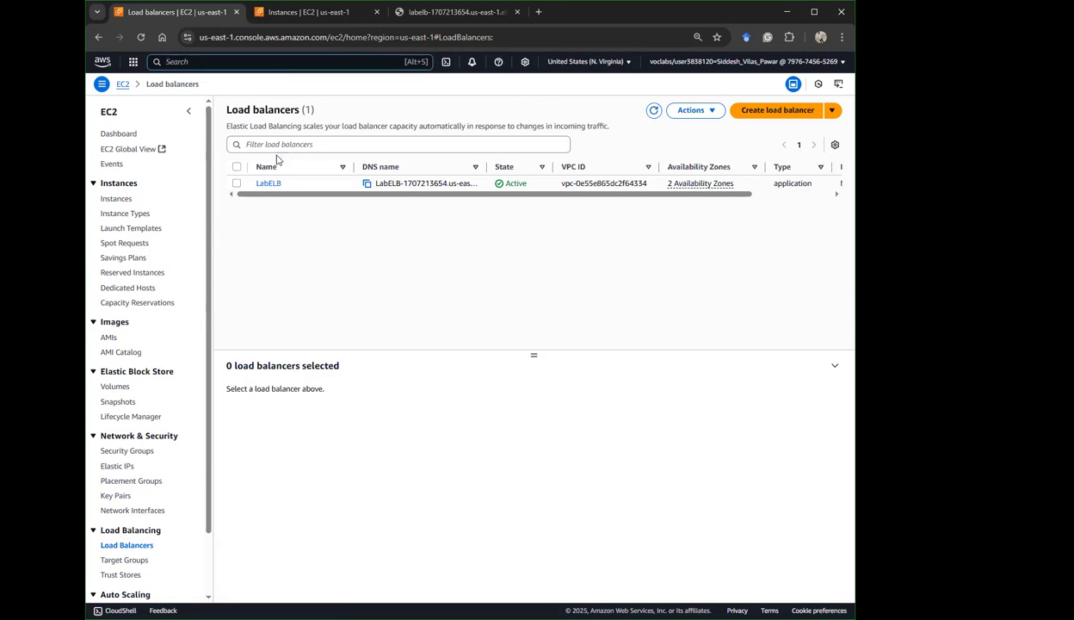
left_click(263, 188)
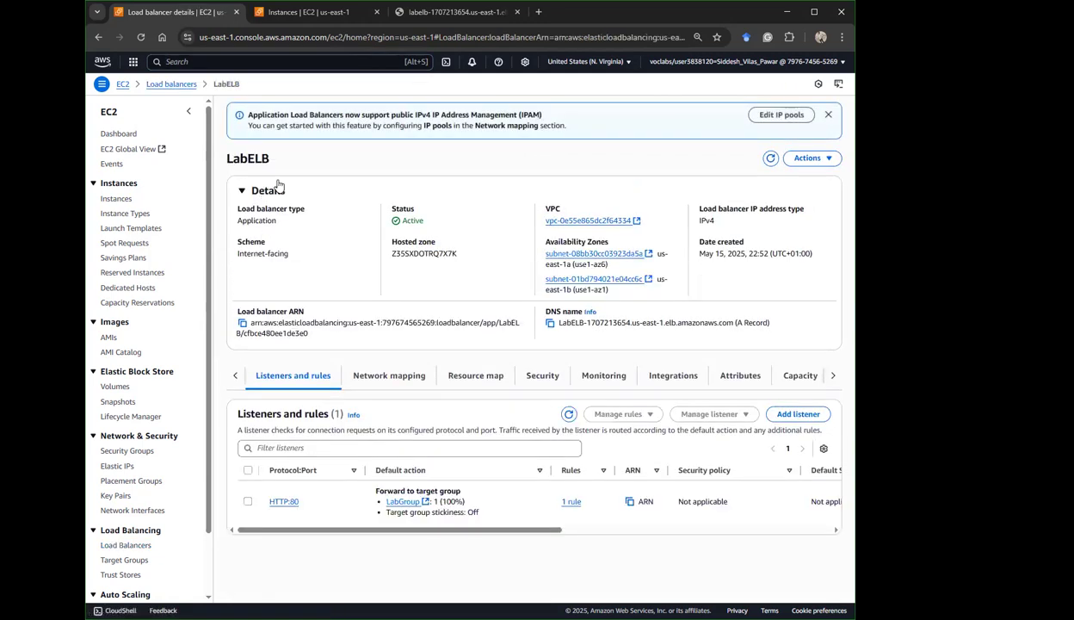
left_click(369, 376)
left_click(474, 376)
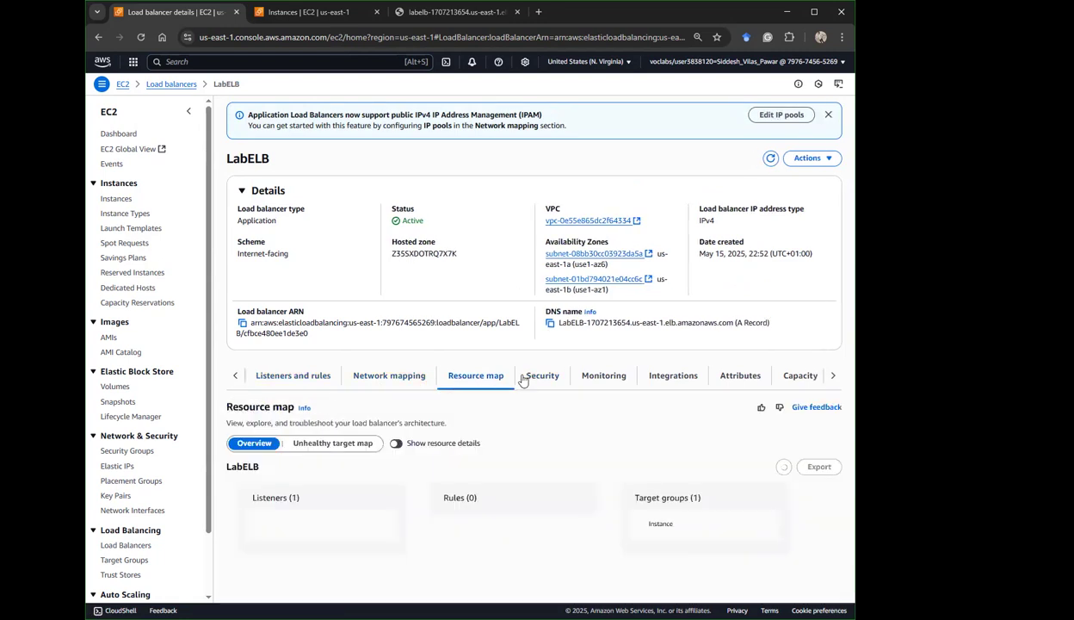
left_click(583, 379)
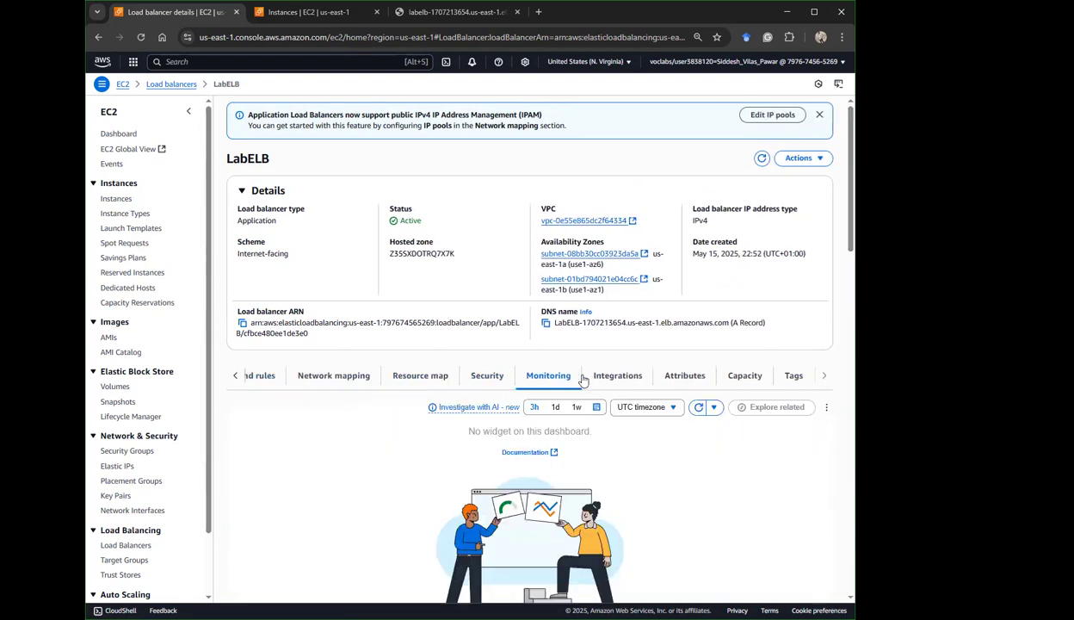
Examine LabELB's monitoring graphs, from target response time and requests through the connection counts and LCU metrics.
scroll(618, 311, "down", 3)
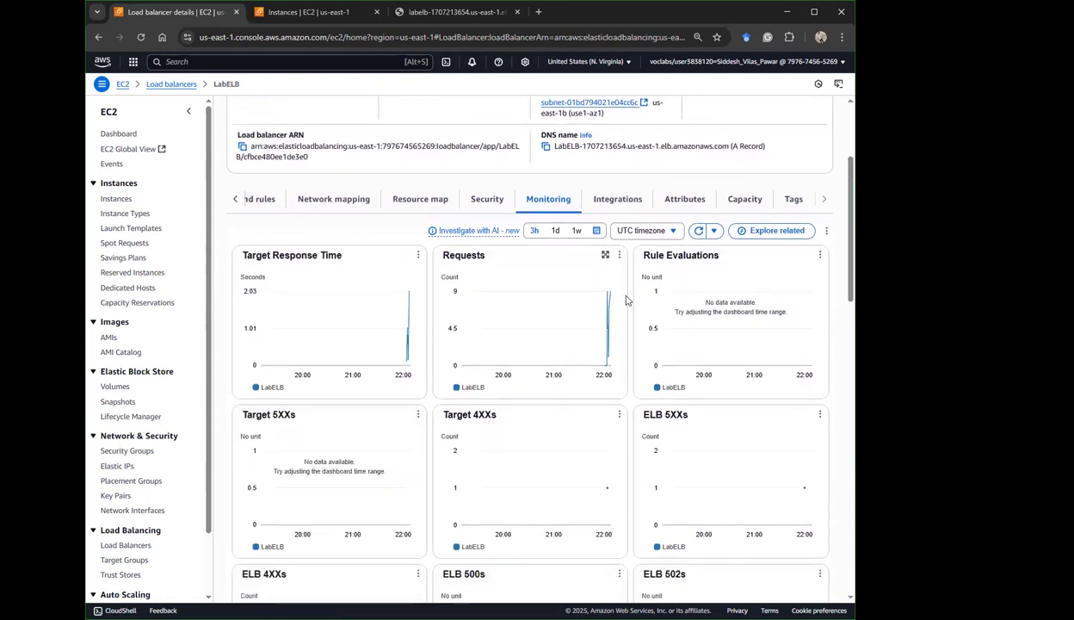
scroll(621, 306, "down", 8)
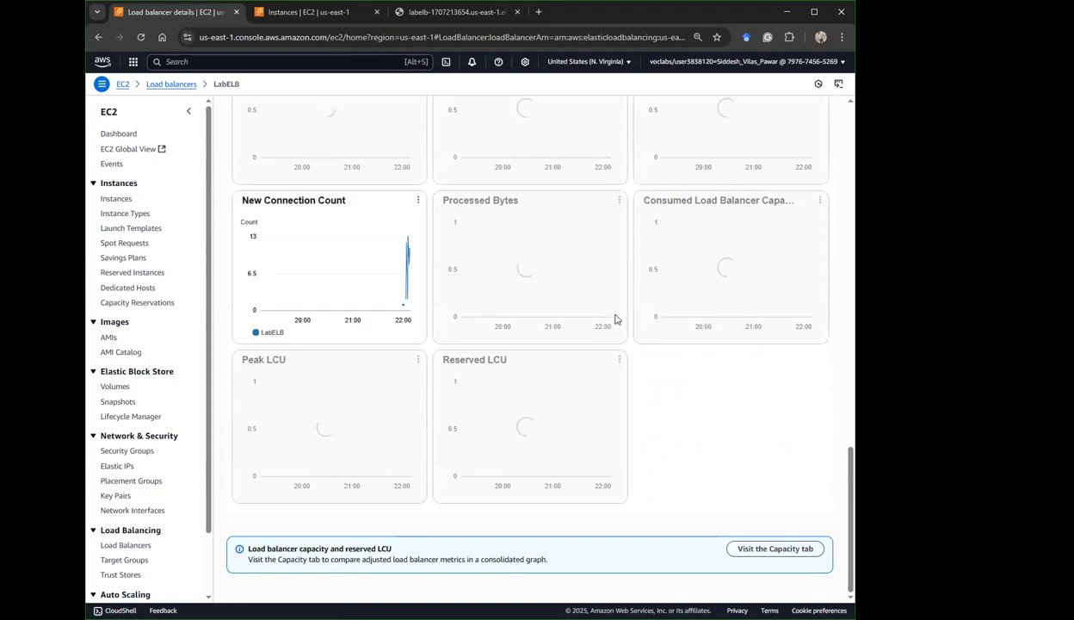
scroll(613, 315, "up", 6)
Search the console for CloudWatch, open the service, and list all alarms.
left_click(350, 61)
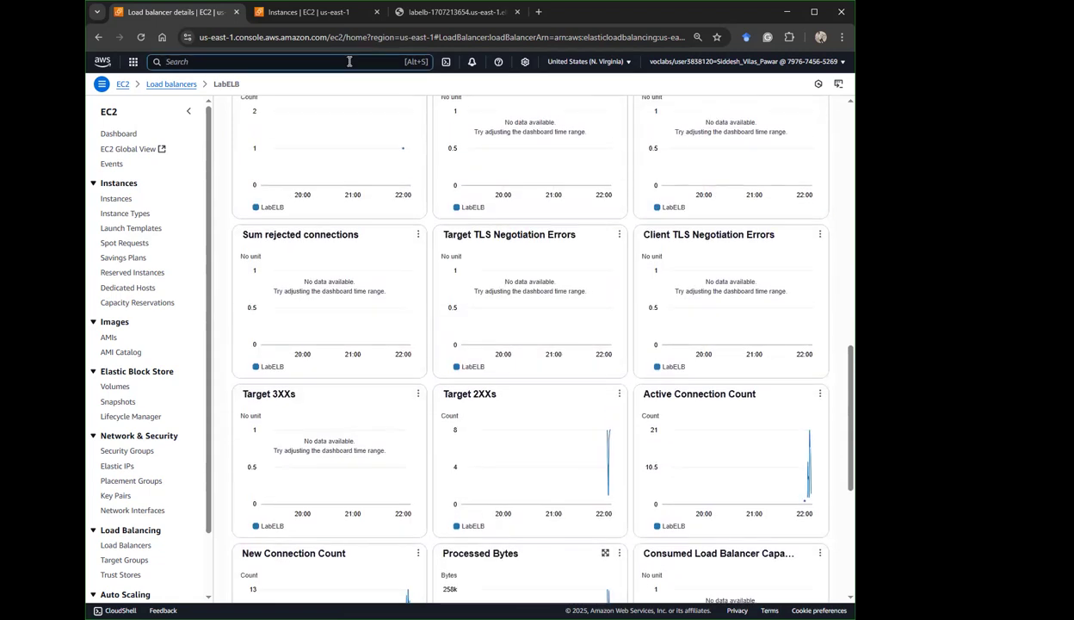
type("CLOUDWatch")
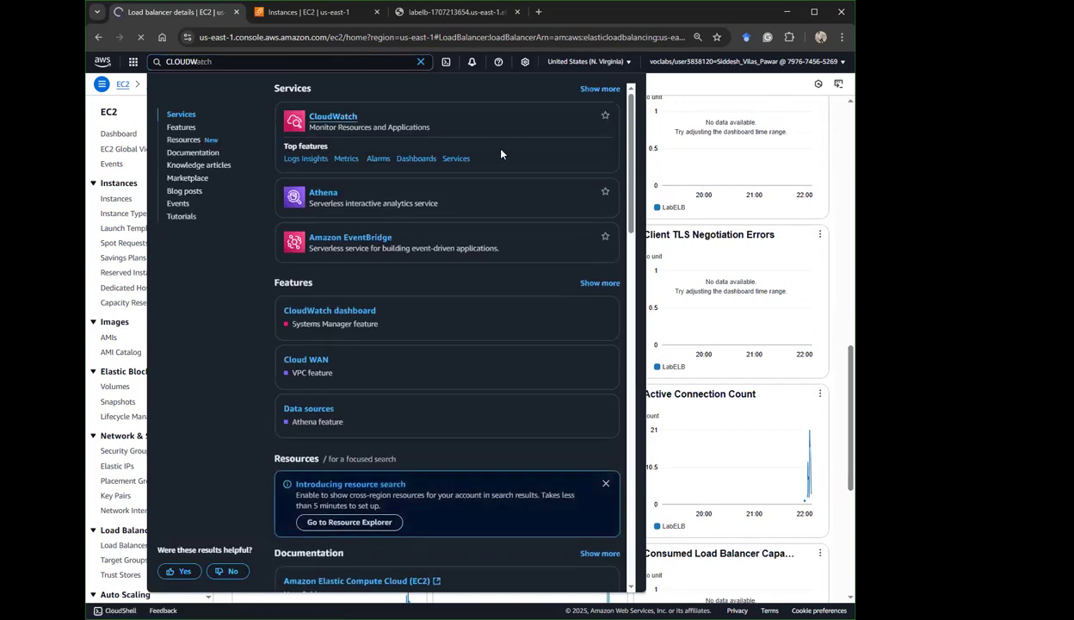
key("Return")
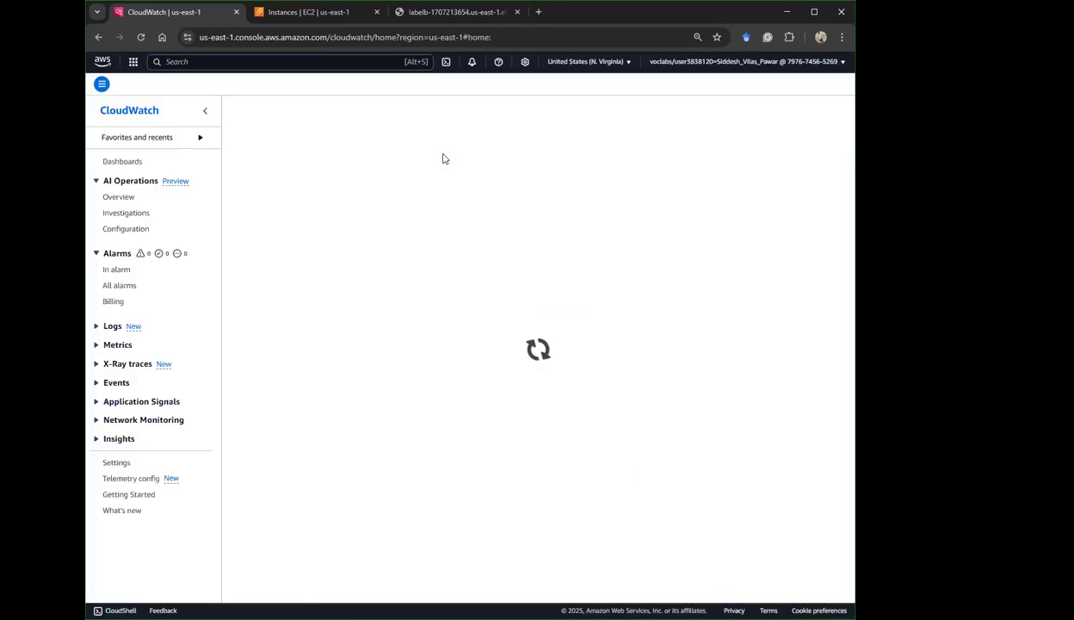
left_click(113, 285)
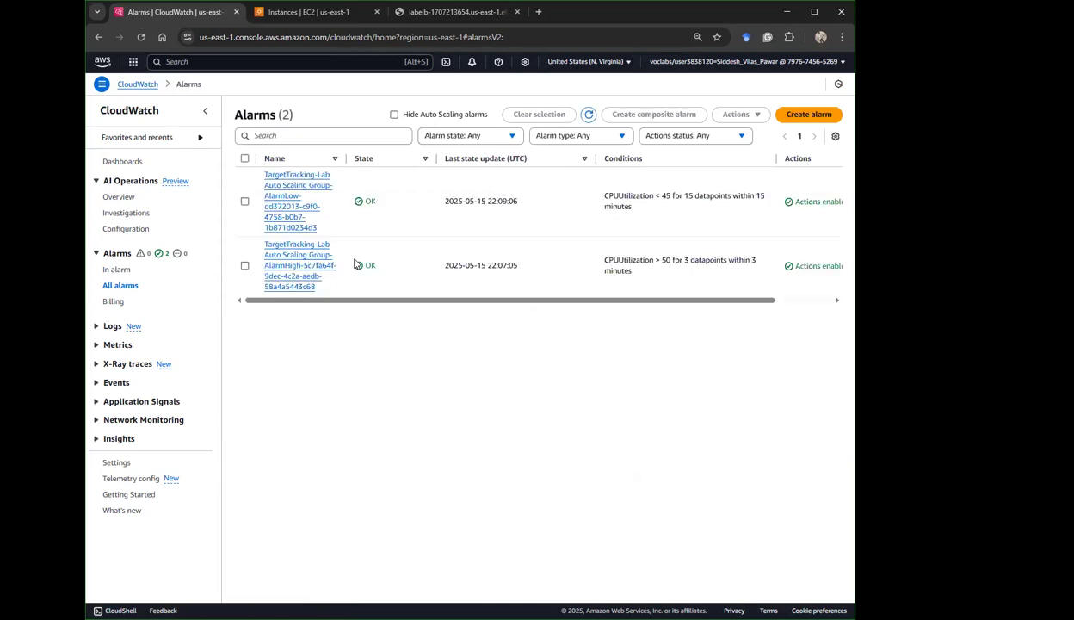
Open Lab Auto Scaling Group's AlarmHigh alarm and examine its CPUUtilization graph and history.
left_click(302, 276)
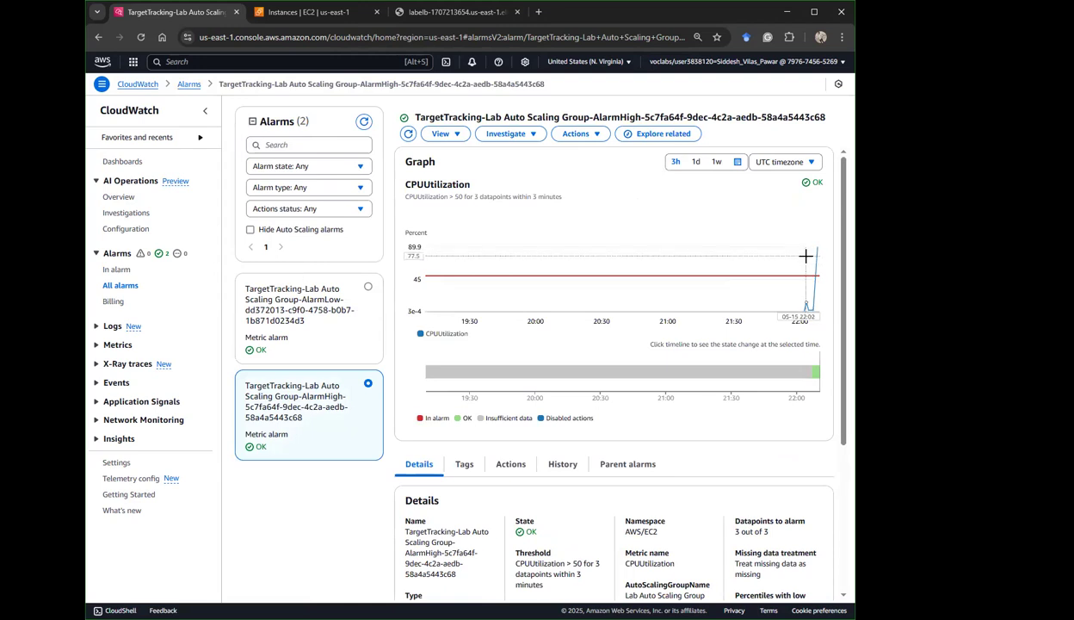
mouse_move(814, 263)
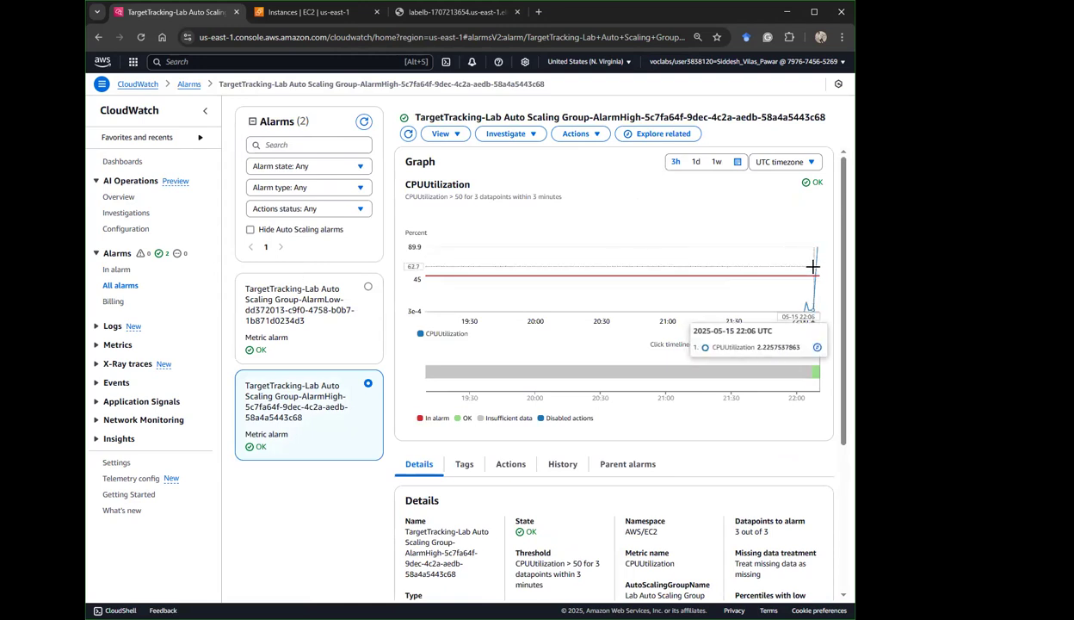
left_click(549, 471)
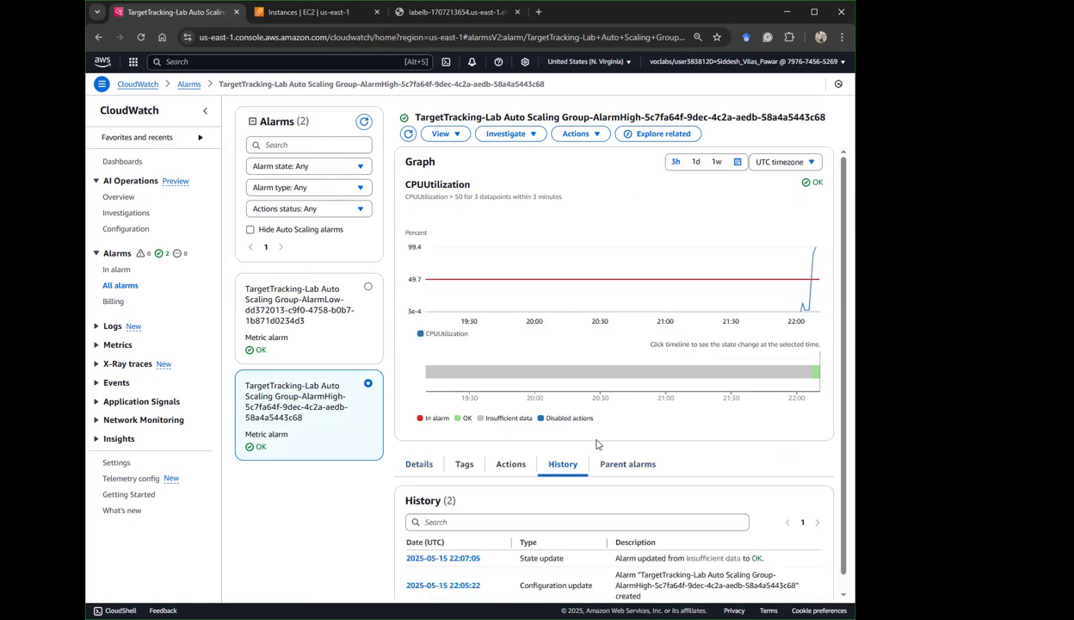
scroll(599, 444, "down", 1)
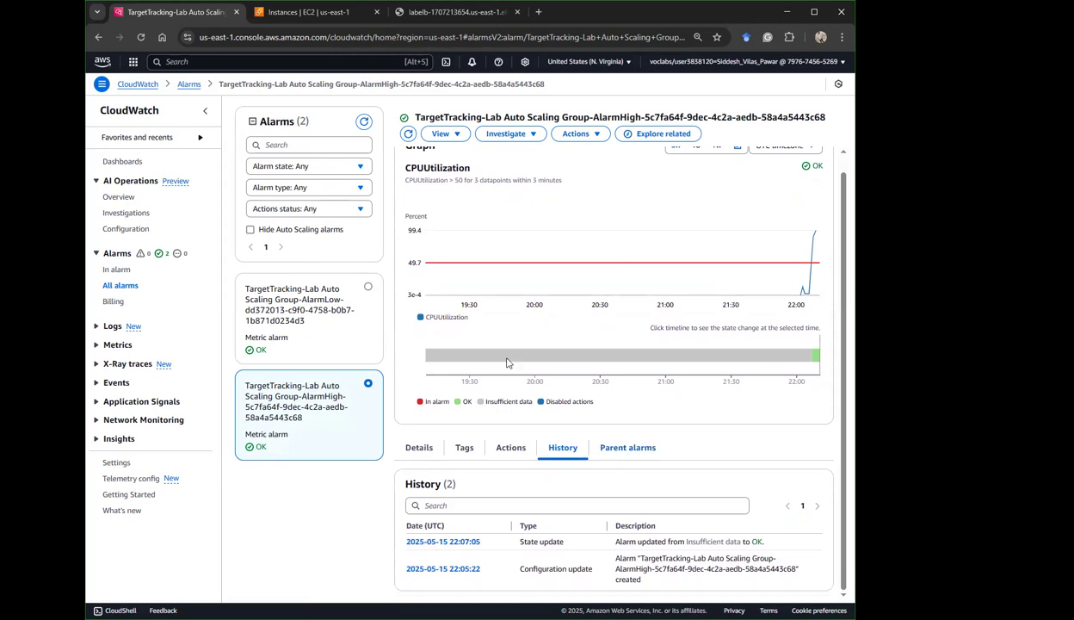
Return to the EC2 instances list in the second browser tab and refresh it repeatedly to check for new instances.
left_click(305, 12)
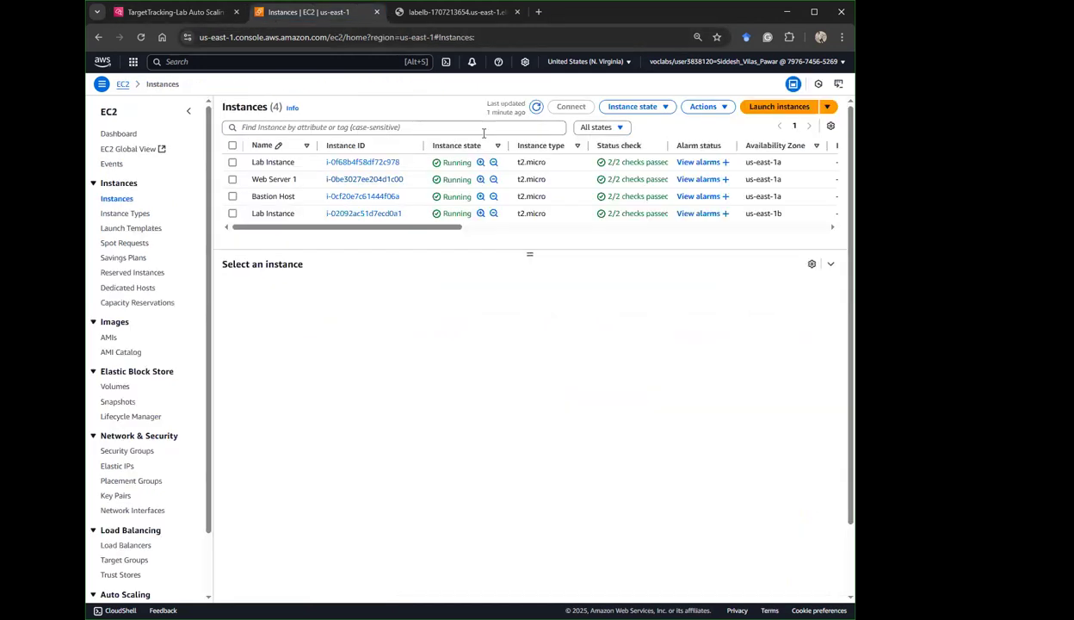
left_click(536, 106)
left_click(539, 110)
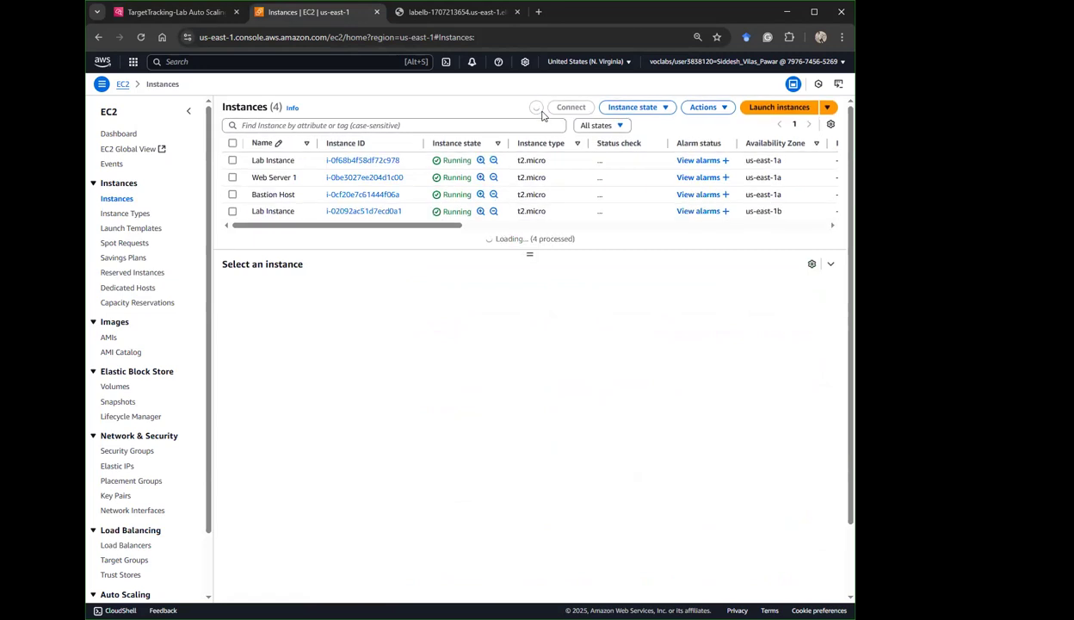
left_click(536, 108)
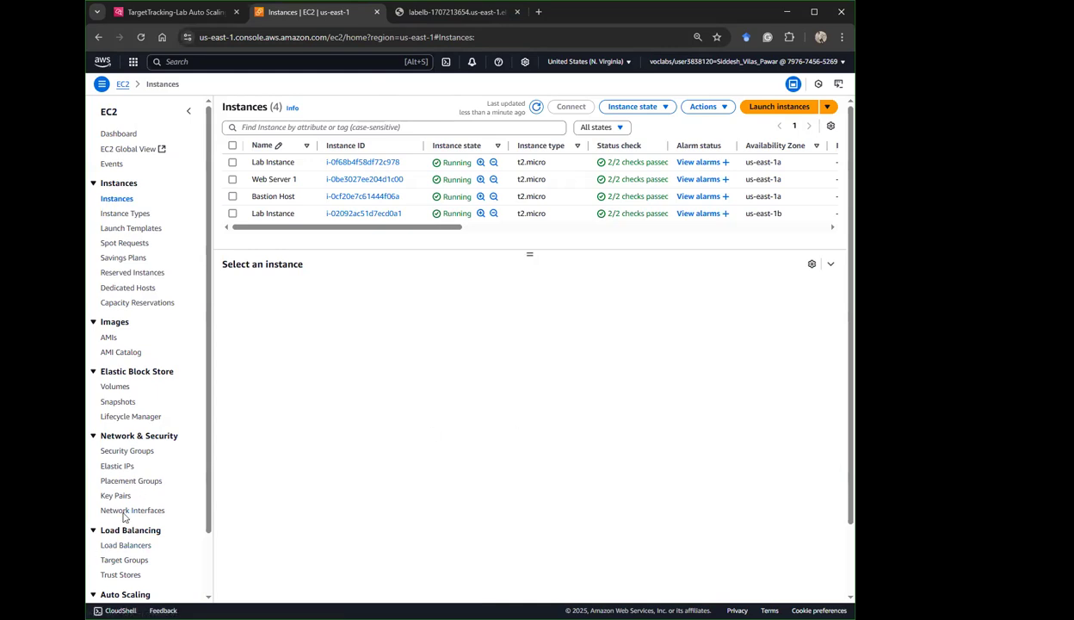
List the Auto Scaling groups and open the LabConfig launch template used by Lab Auto Scaling Group.
scroll(123, 516, "down", 2)
left_click(121, 539)
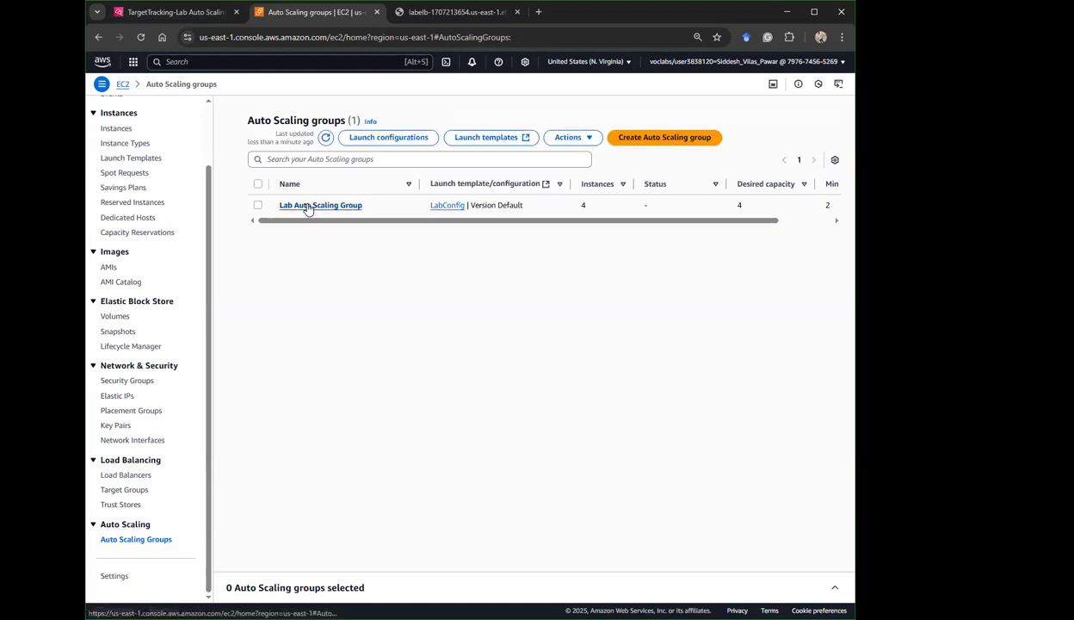
left_click_drag(430, 211, 516, 208)
left_click(441, 199)
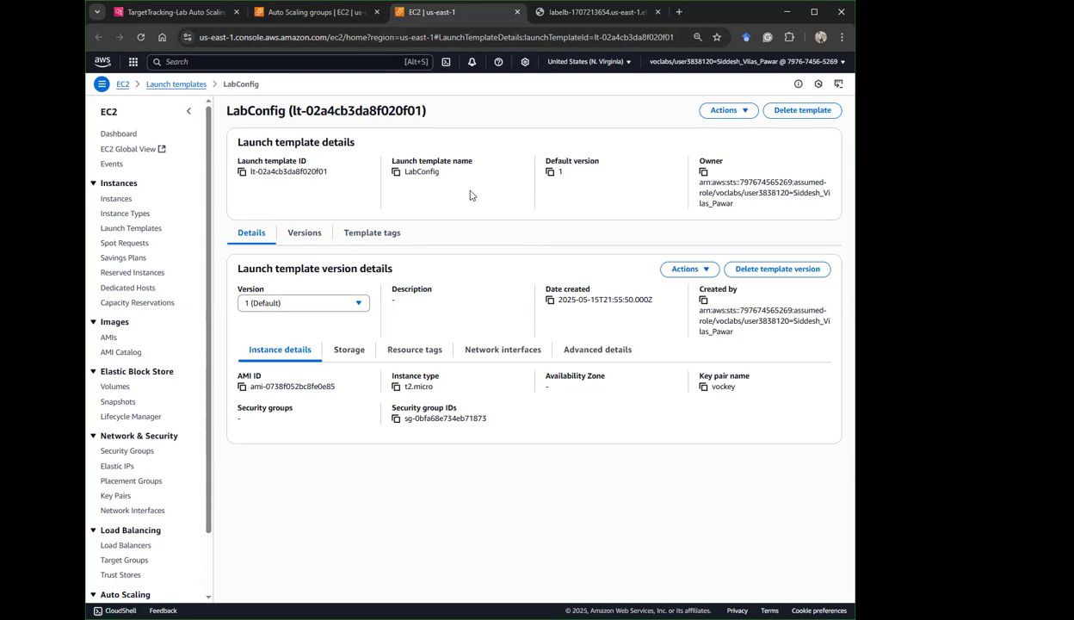
View the resource tags, instance details, advanced details and network interfaces of LabConfig's default version.
left_click(390, 353)
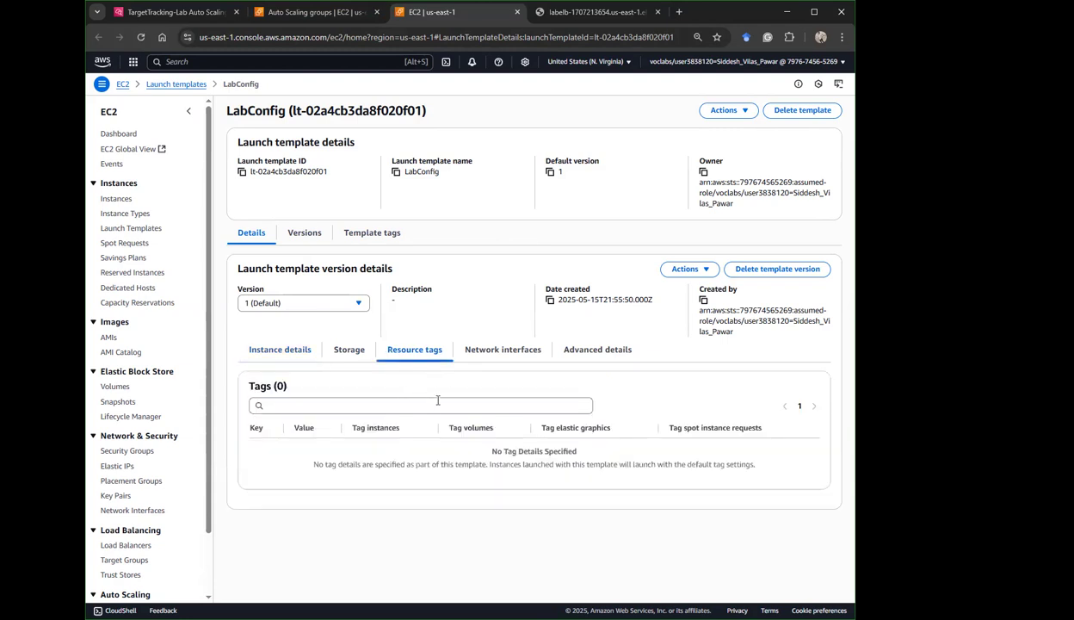
left_click(271, 353)
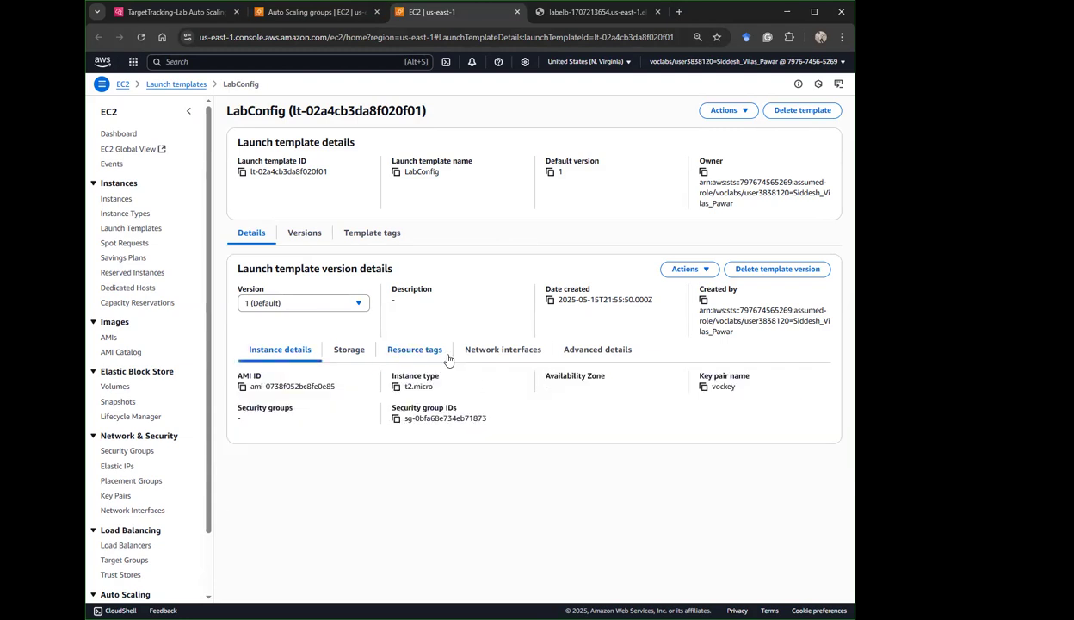
left_click(593, 353)
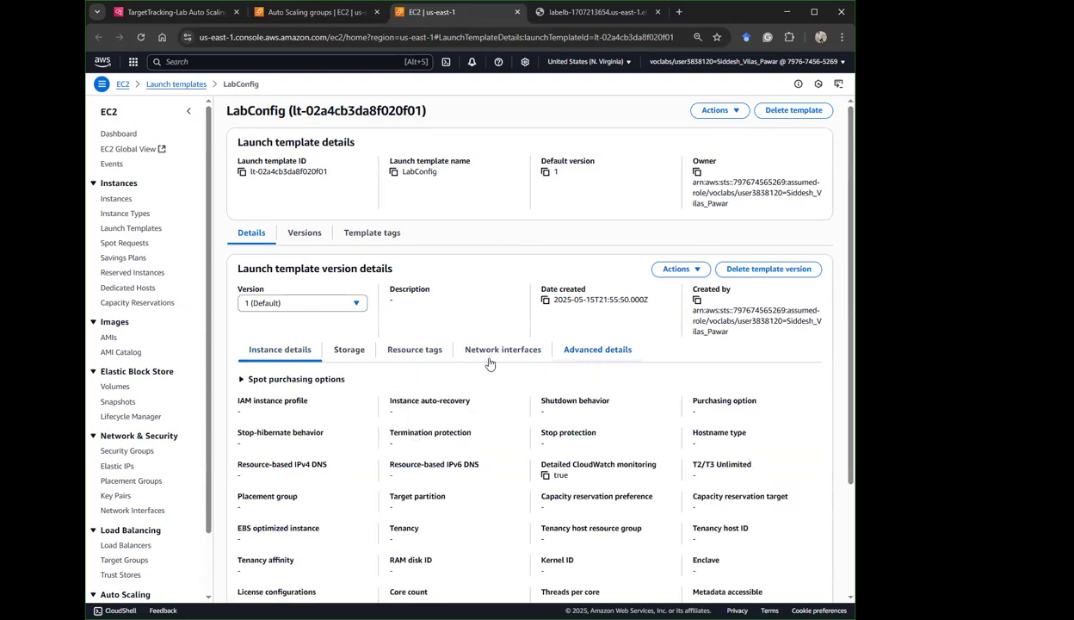
left_click(435, 349)
left_click(470, 353)
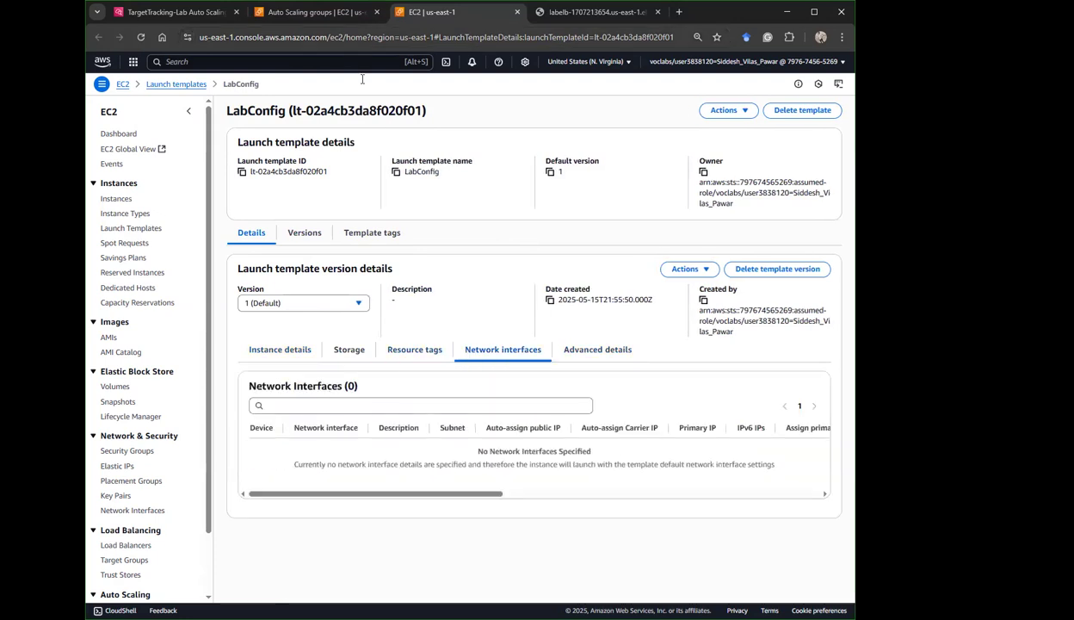
Check LabConfig's template tags and its versions list, including the AMI ID column.
left_click(687, 269)
left_click(318, 238)
left_click(363, 236)
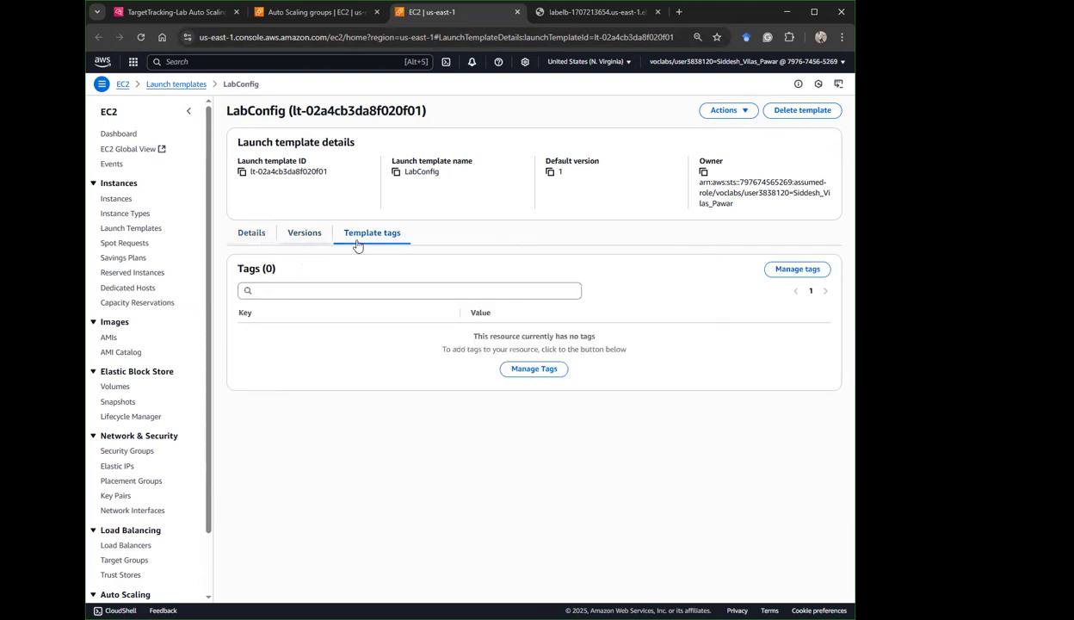
left_click(311, 242)
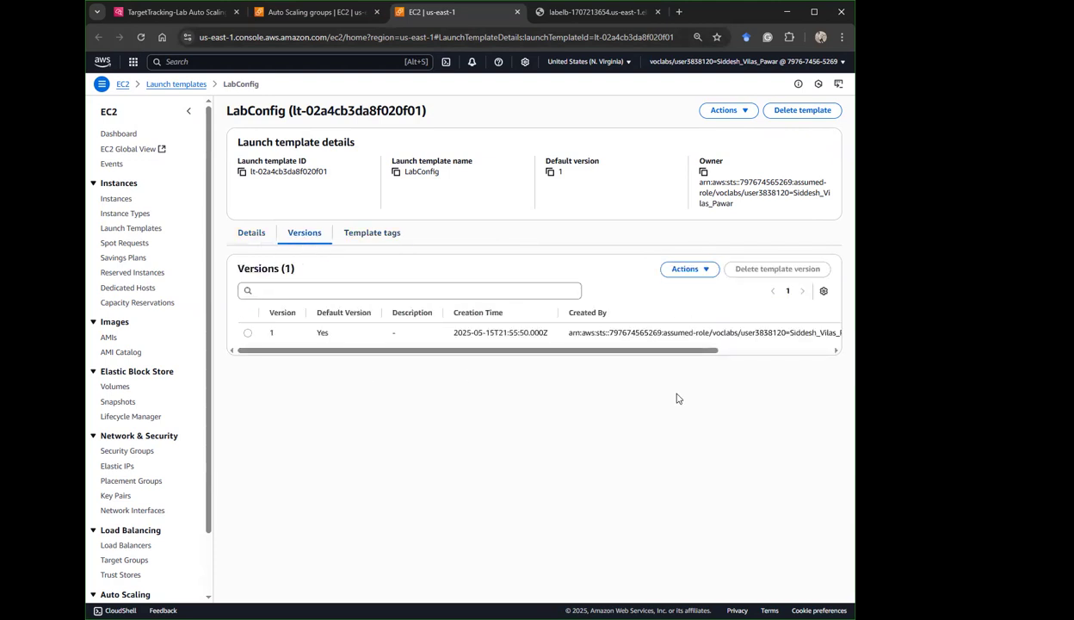
left_click(765, 350)
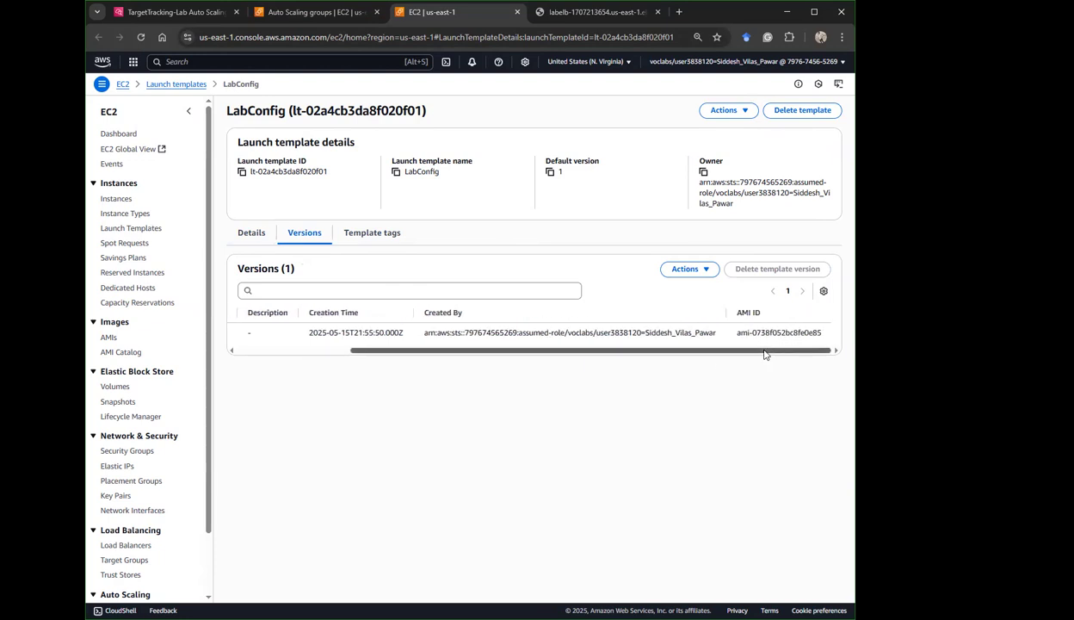